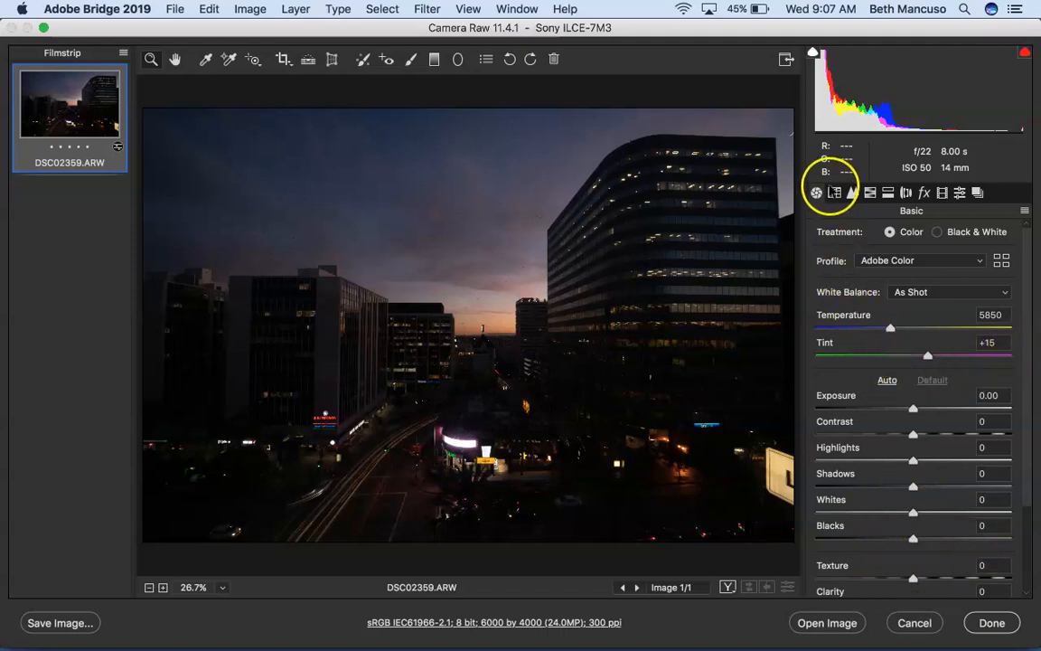
left_click(834, 193)
left_click(852, 192)
left_click(870, 193)
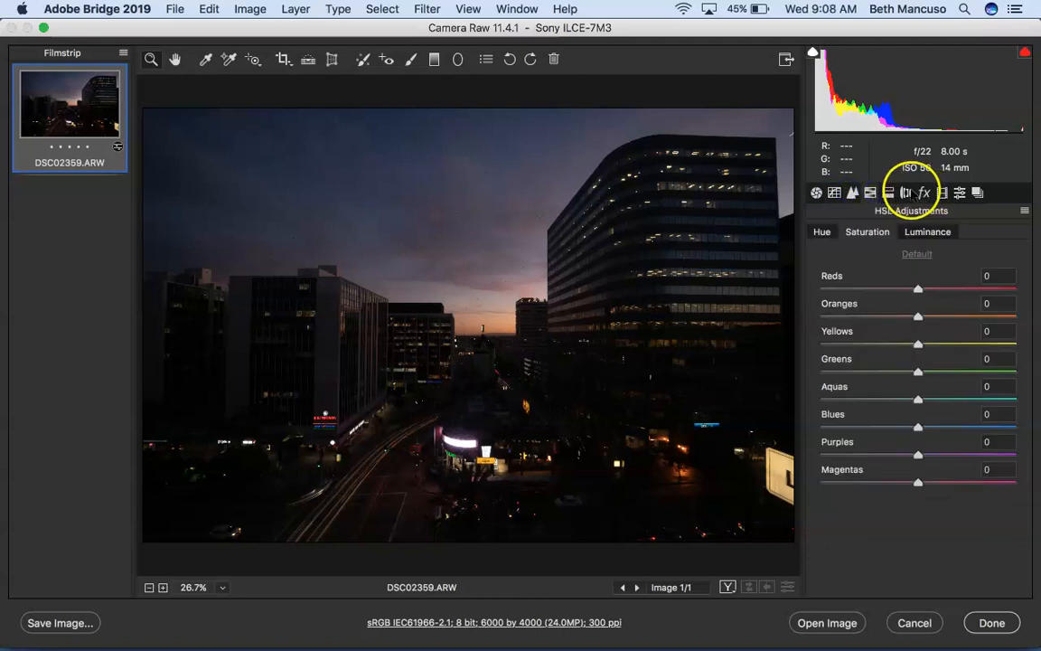
left_click(906, 192)
left_click(816, 193)
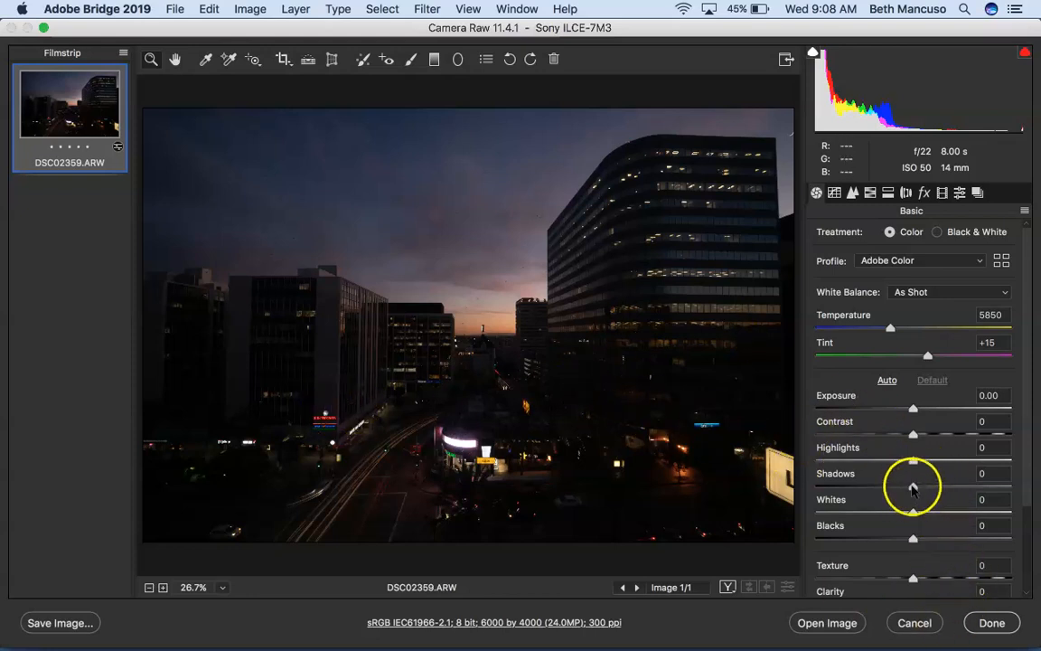
- Raise the photo's Shadows and Blacks to +100 and its Whites to +93
left_click_drag(991, 483, 1012, 485)
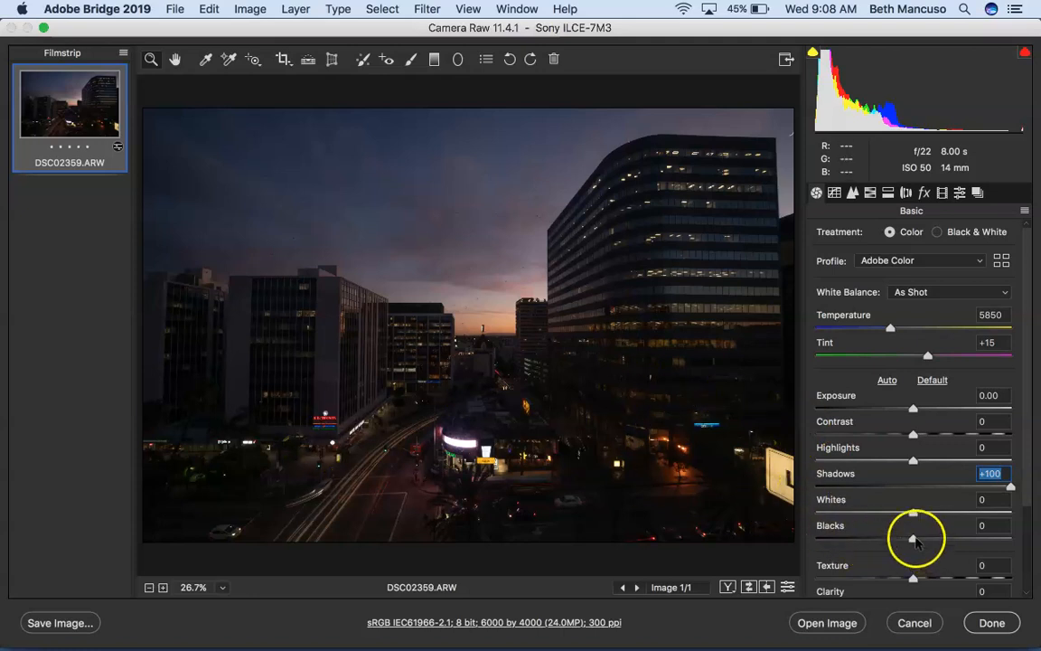
left_click_drag(960, 538, 1012, 535)
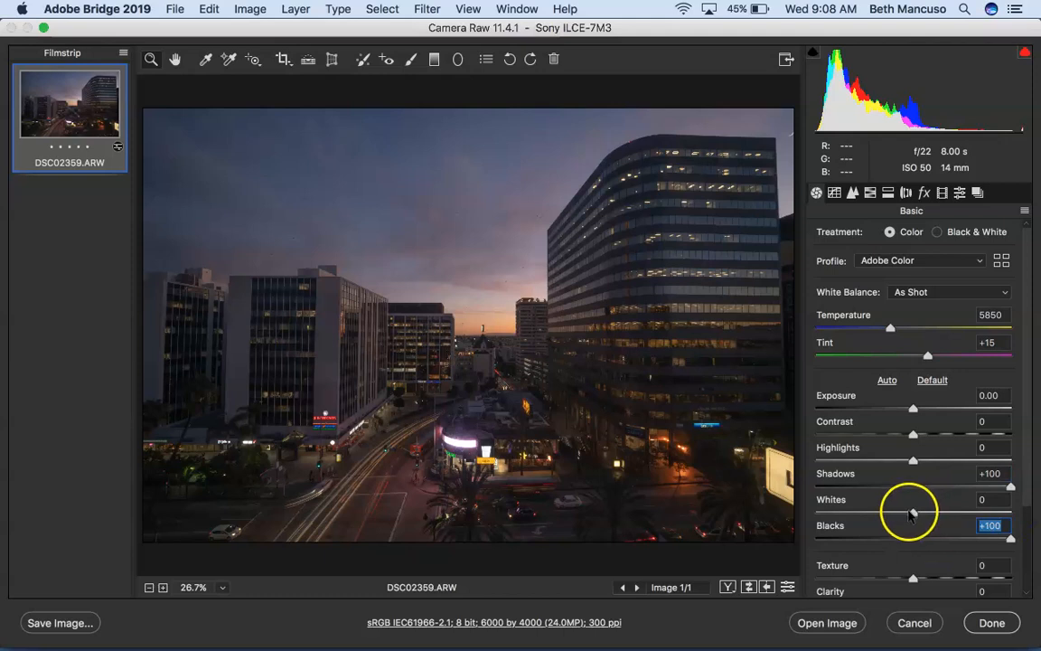
left_click_drag(913, 515, 1004, 508)
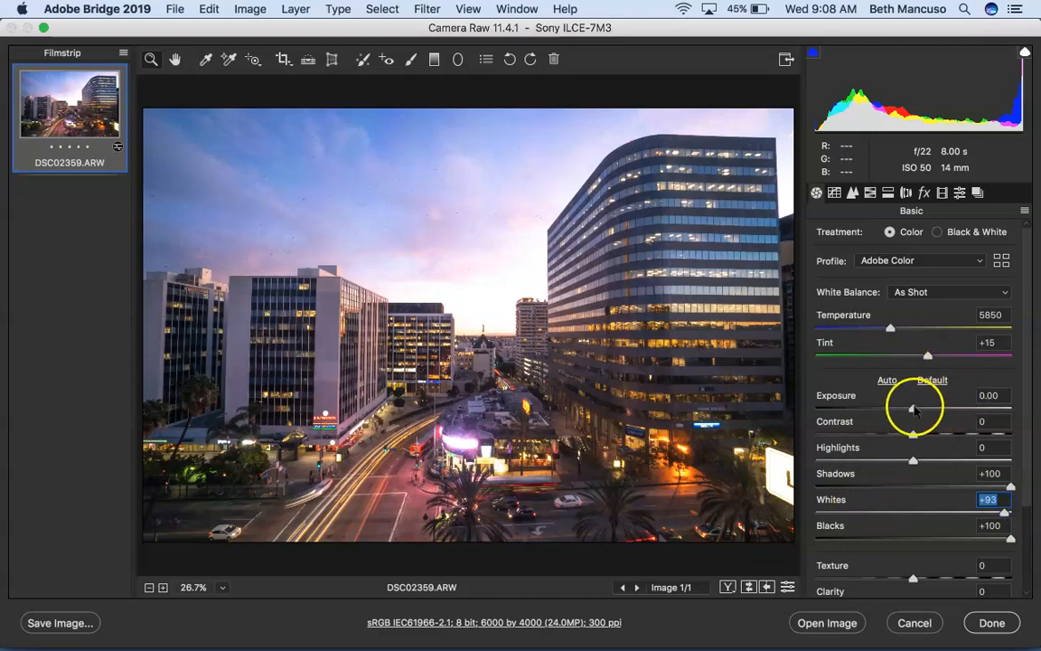
- Lower the Exposure to -1.90, the Whites to +82 and the Highlights to -93
left_click_drag(915, 408, 876, 407)
mouse_move(976, 511)
left_mouse_down()
mouse_move(957, 512)
mouse_move(992, 512)
left_mouse_up()
left_click_drag(913, 460, 817, 460)
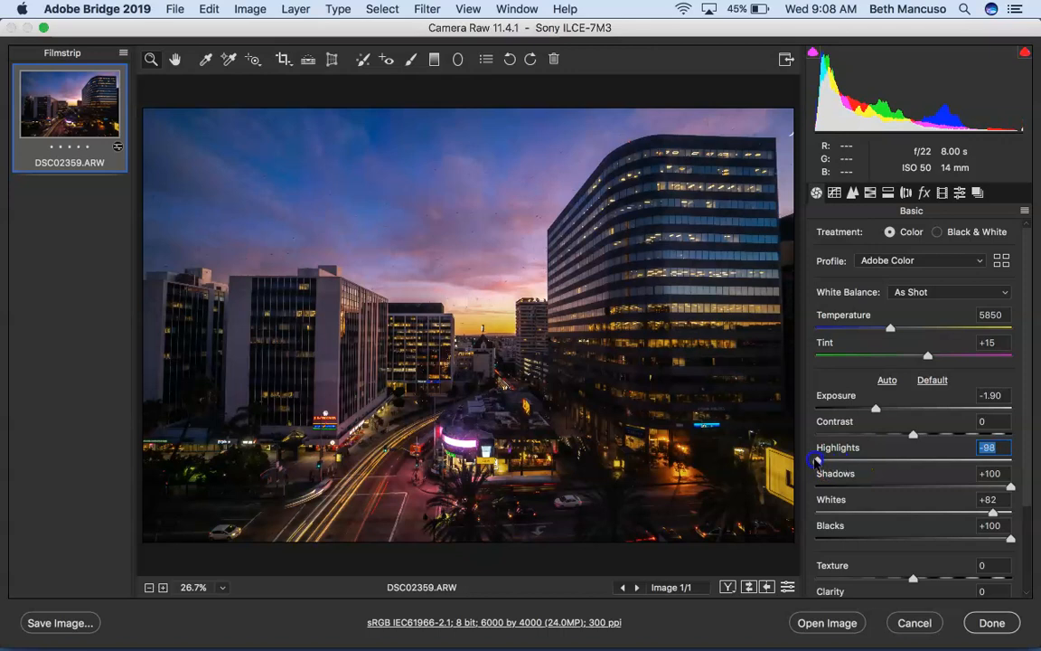
mouse_move(990, 518)
left_mouse_down()
mouse_move(914, 513)
mouse_move(993, 513)
left_mouse_up()
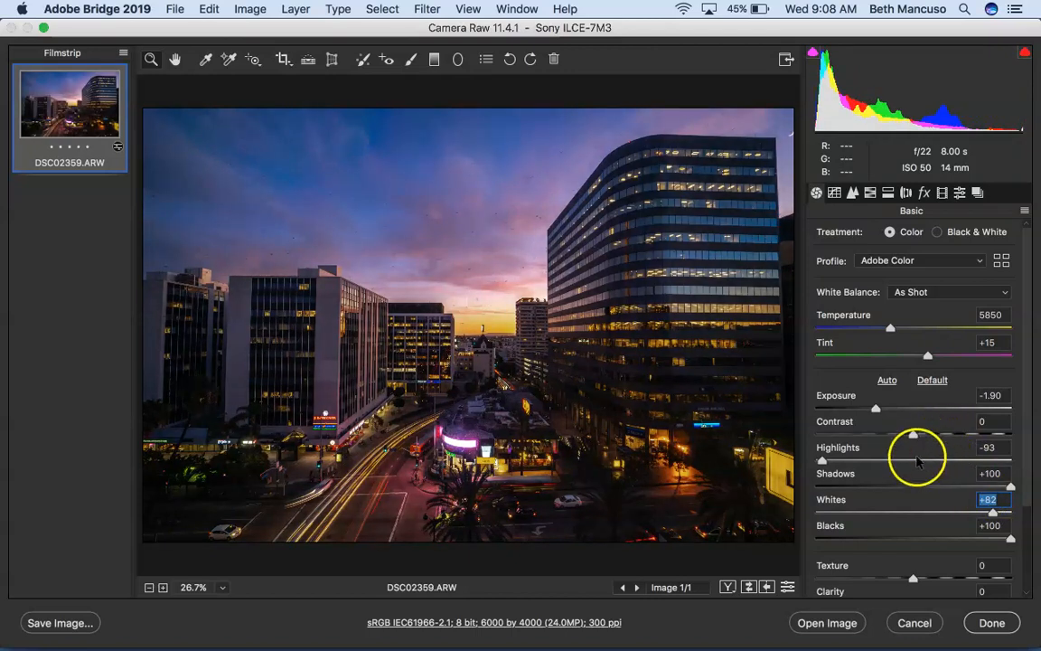
- Raise the photo's Vibrance slightly, to about +8
scroll(908, 501, "down", 3)
left_click(913, 561)
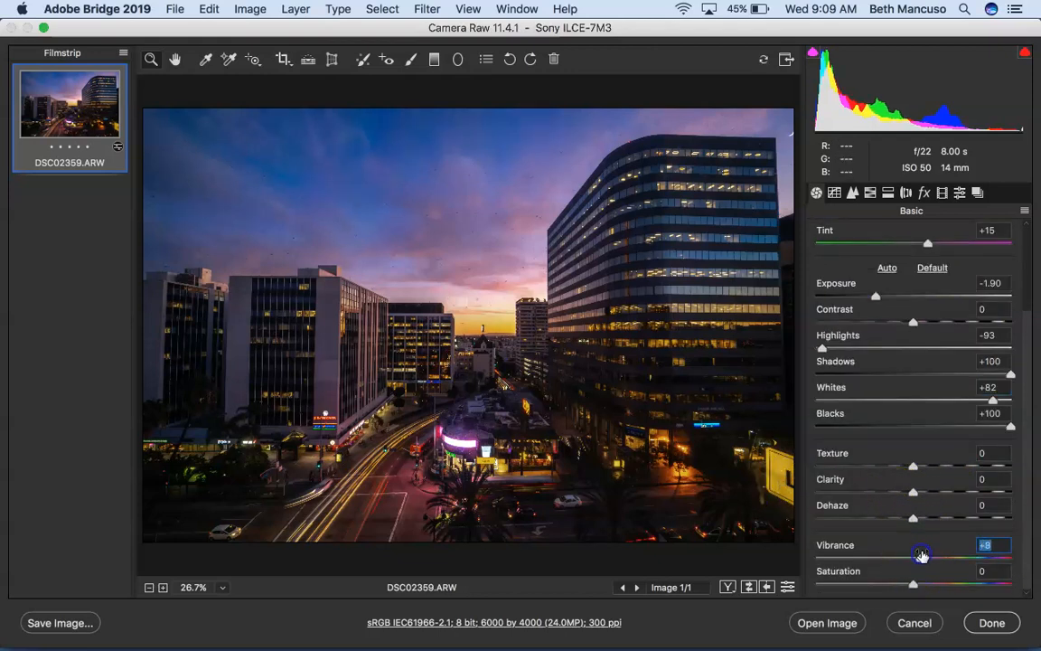
scroll(894, 403, "up", 3)
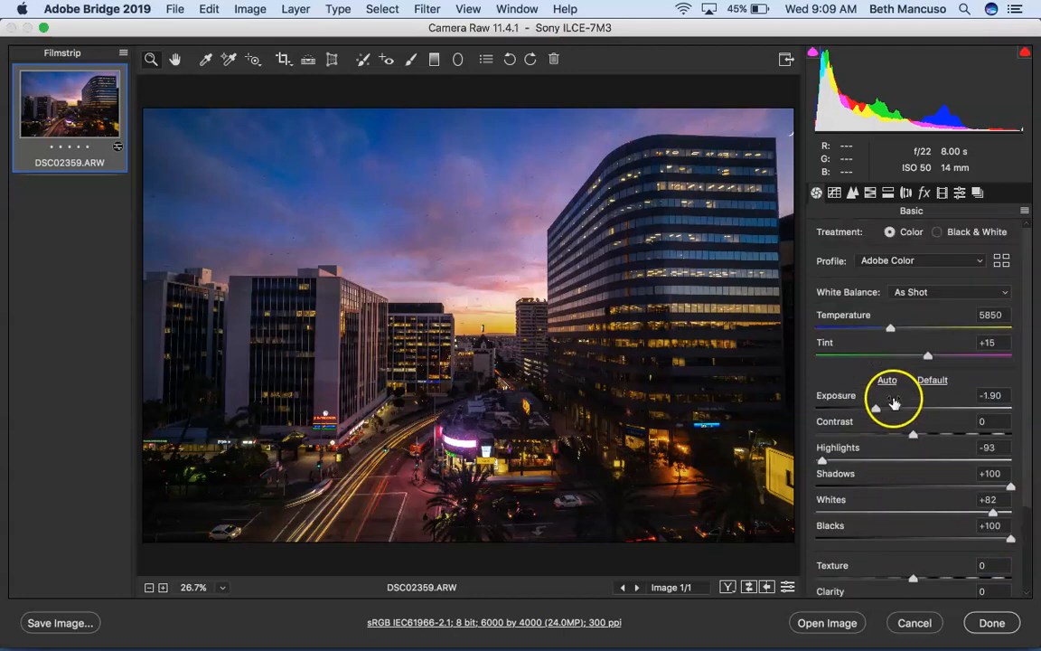
- Lower the photo's sharpening Amount to its minimum
left_click(834, 192)
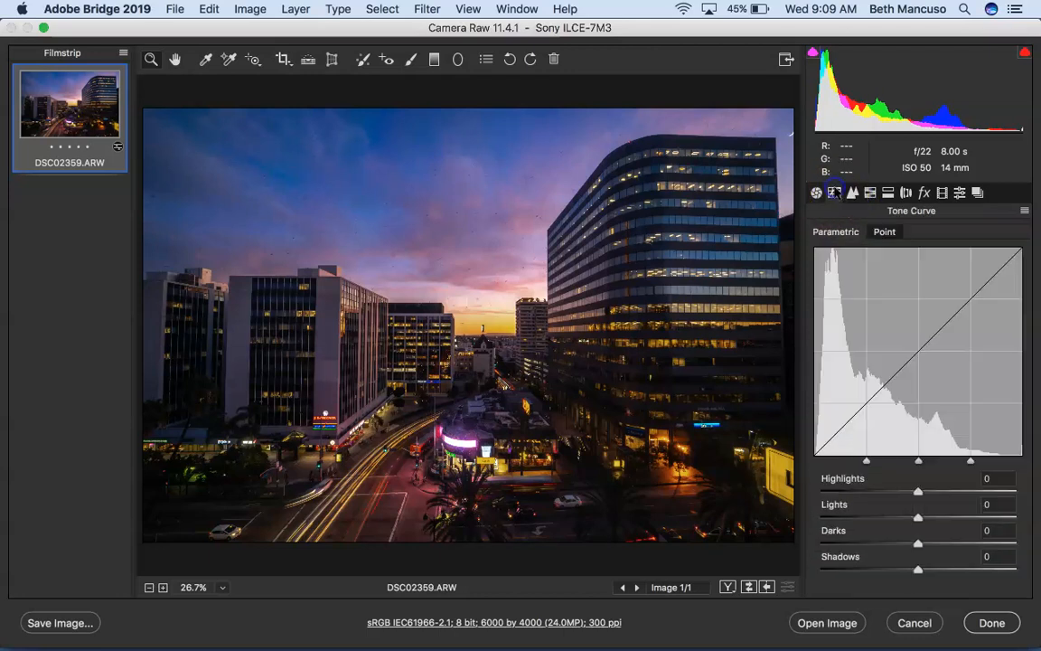
left_click(852, 192)
left_click_drag(869, 262, 813, 261)
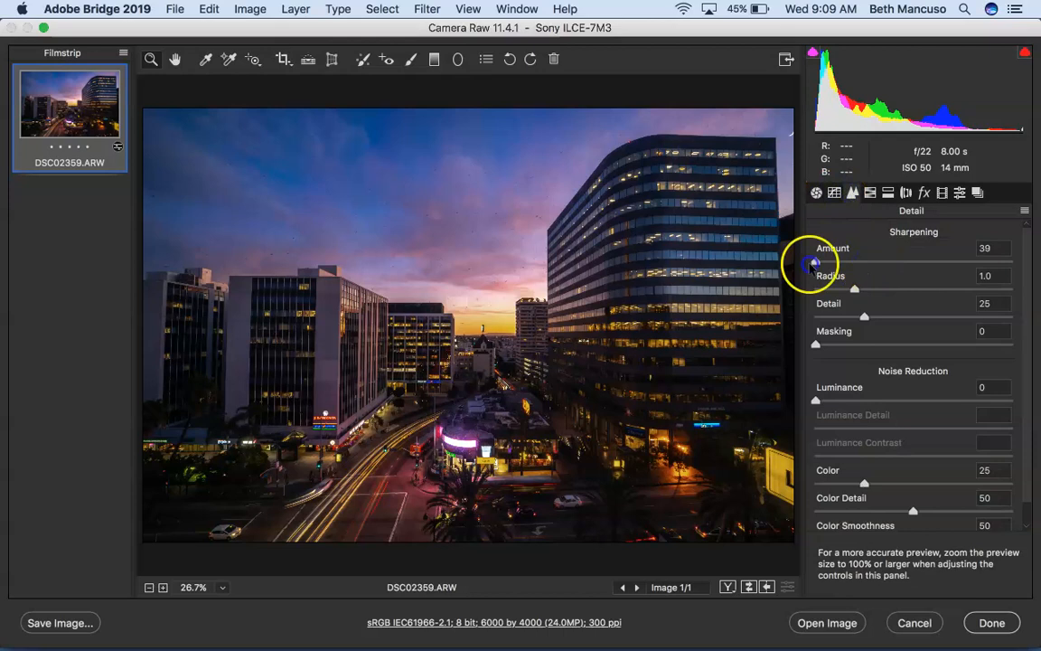
- Set the white balance Temperature to 5900 and Tint to +13, and open the photo in Photoshop
left_click(816, 193)
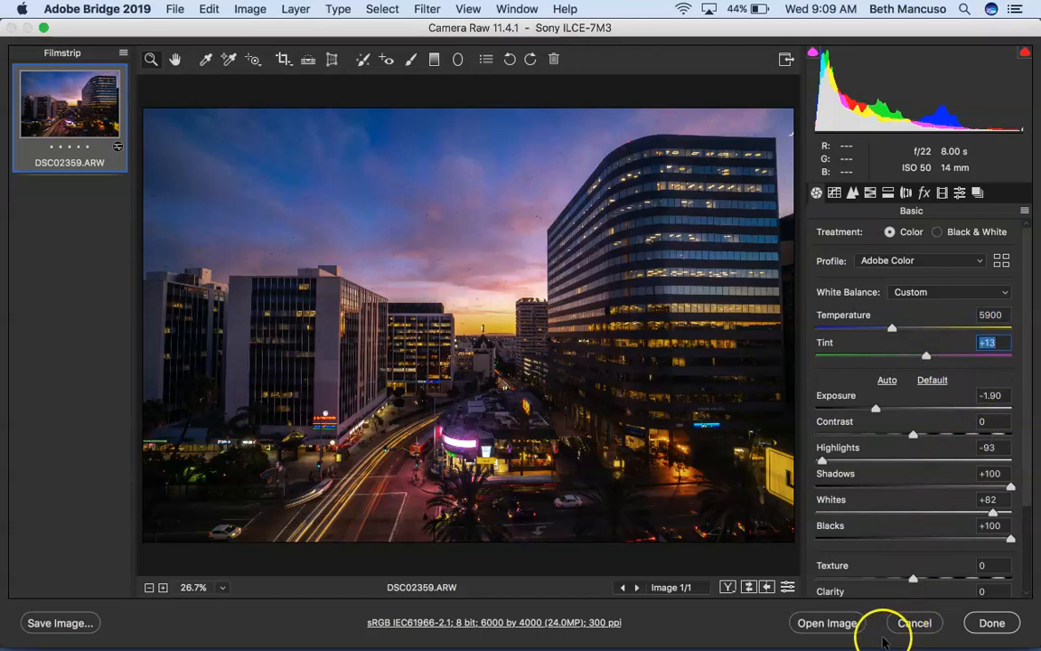
left_click(826, 623)
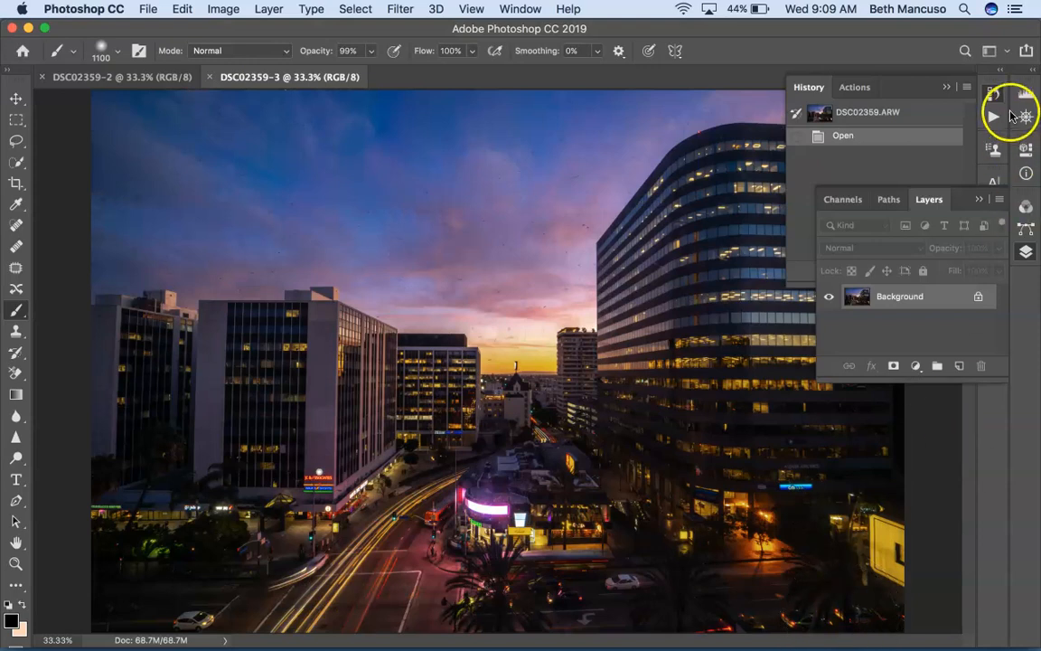
- Examine the sky up close for dust spots, with the History and Layers panels collapsed
left_click(948, 87)
left_click(978, 199)
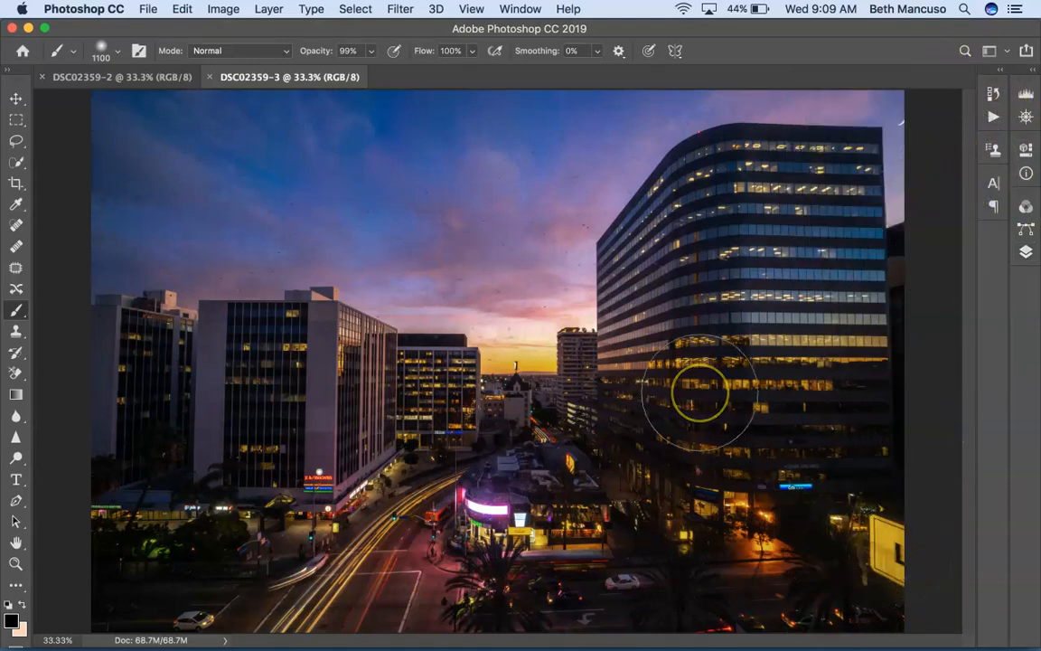
key("super+equal")
scroll(589, 437, "up", 5)
scroll(588, 437, "left", 2)
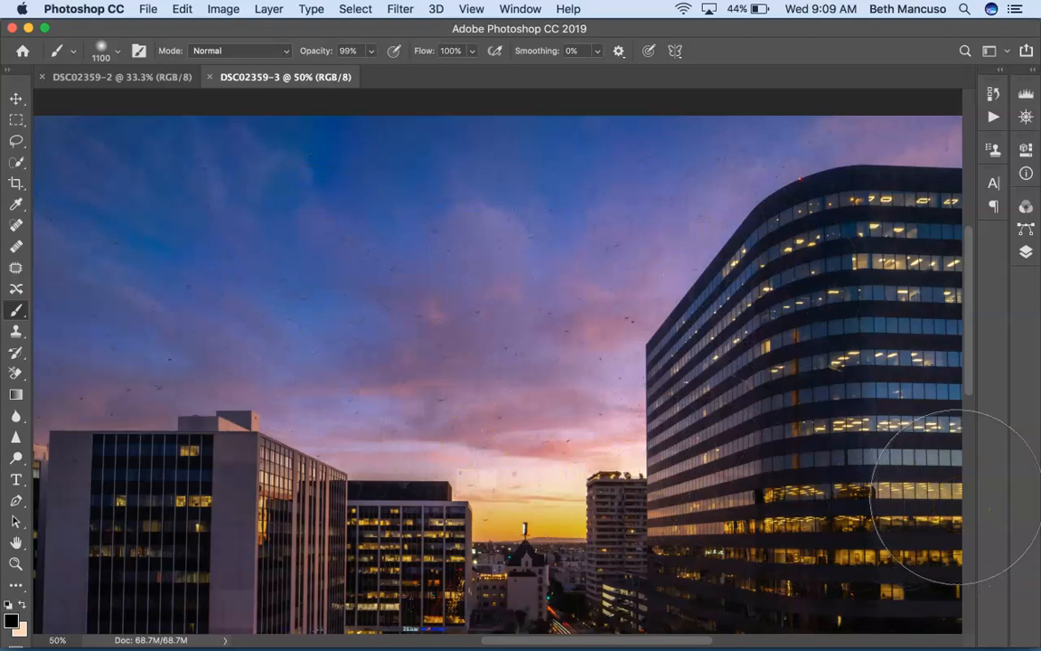
left_click(916, 496)
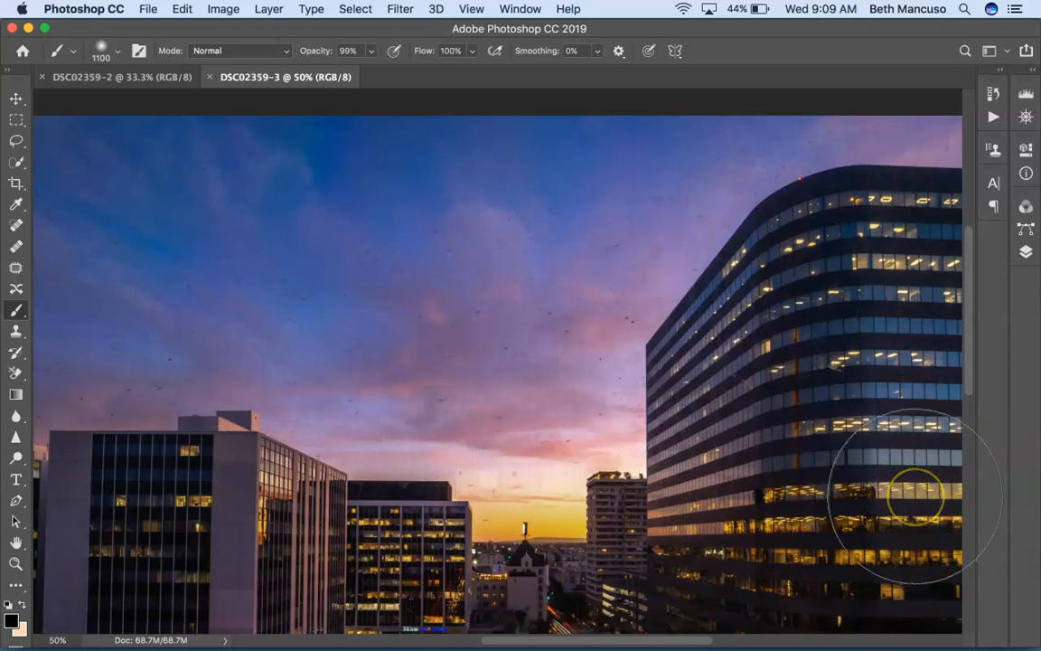
mouse_move(915, 496)
left_mouse_down()
mouse_move(806, 376)
mouse_move(750, 352)
mouse_move(539, 330)
mouse_move(493, 303)
mouse_move(348, 267)
mouse_move(204, 278)
mouse_move(189, 299)
mouse_move(194, 312)
mouse_move(675, 282)
left_mouse_up()
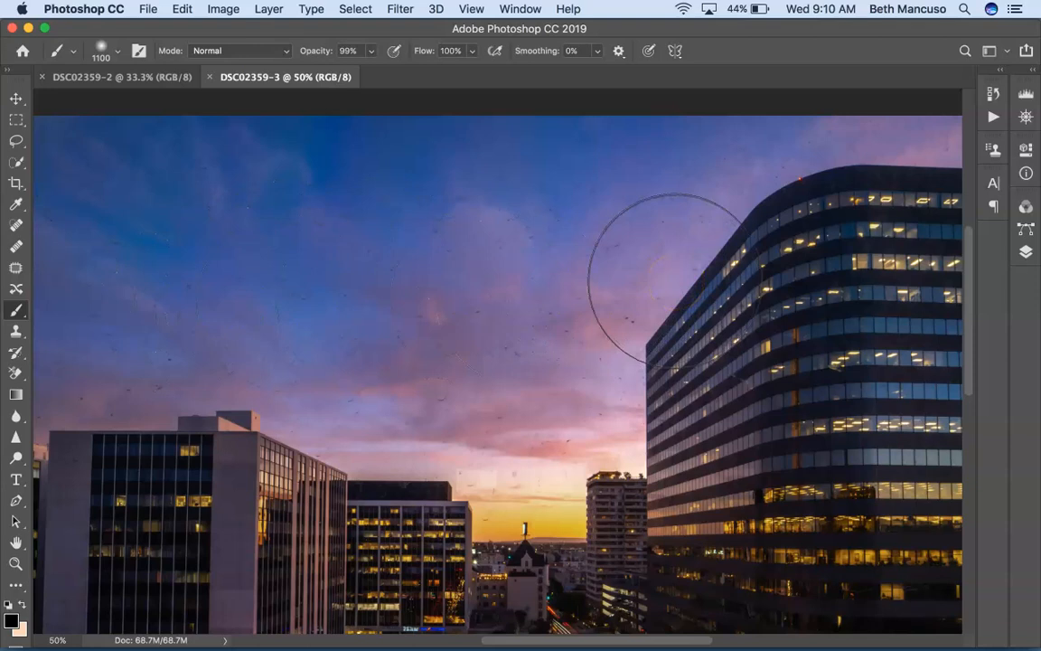
left_click(1028, 254)
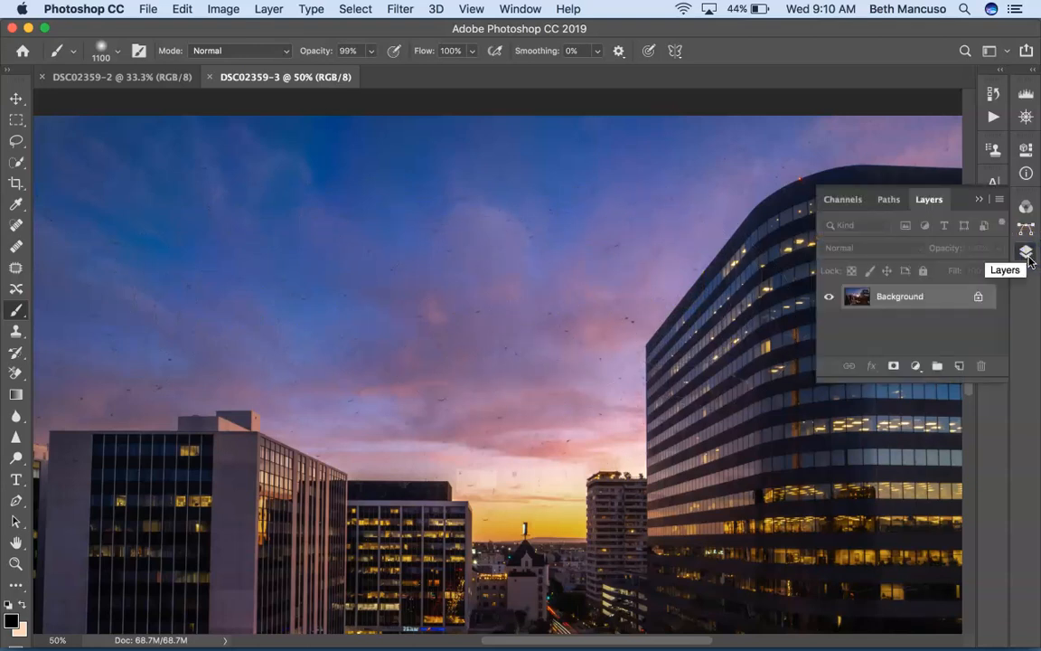
left_click(1027, 254)
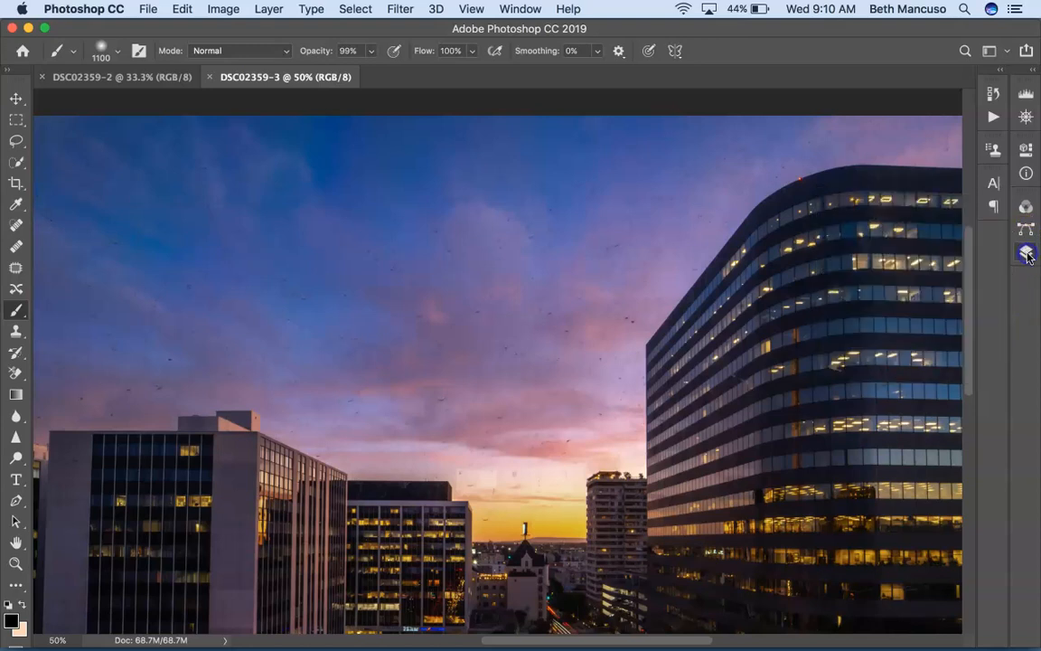
key("super+minus")
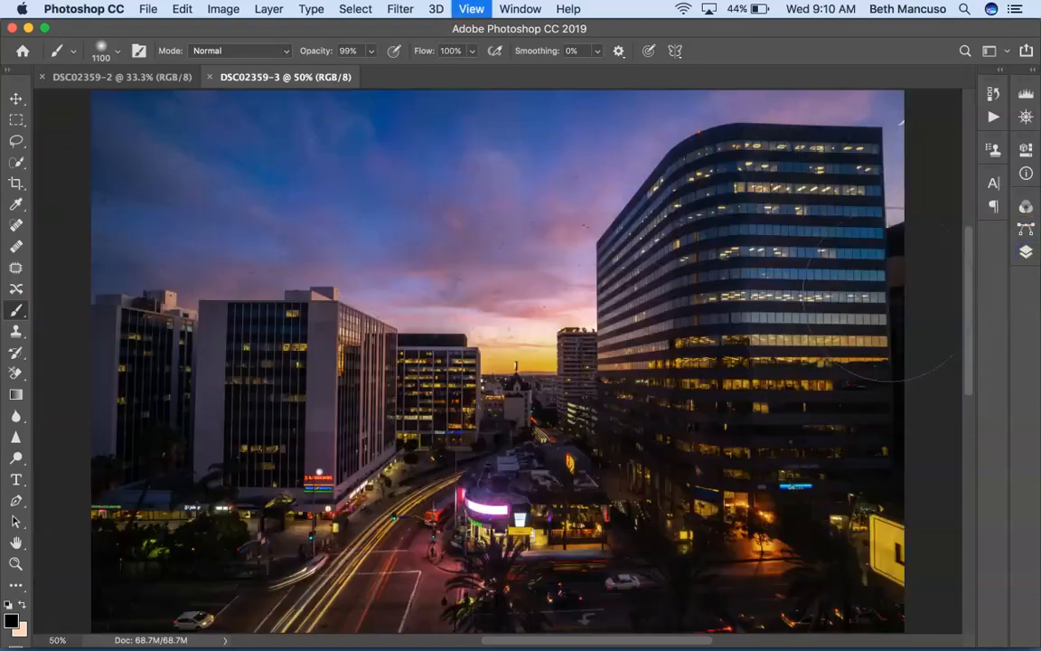
- Remove the dust spots across the sky with the Content-Aware Spot Healing Brush at size 80
left_click(1026, 253)
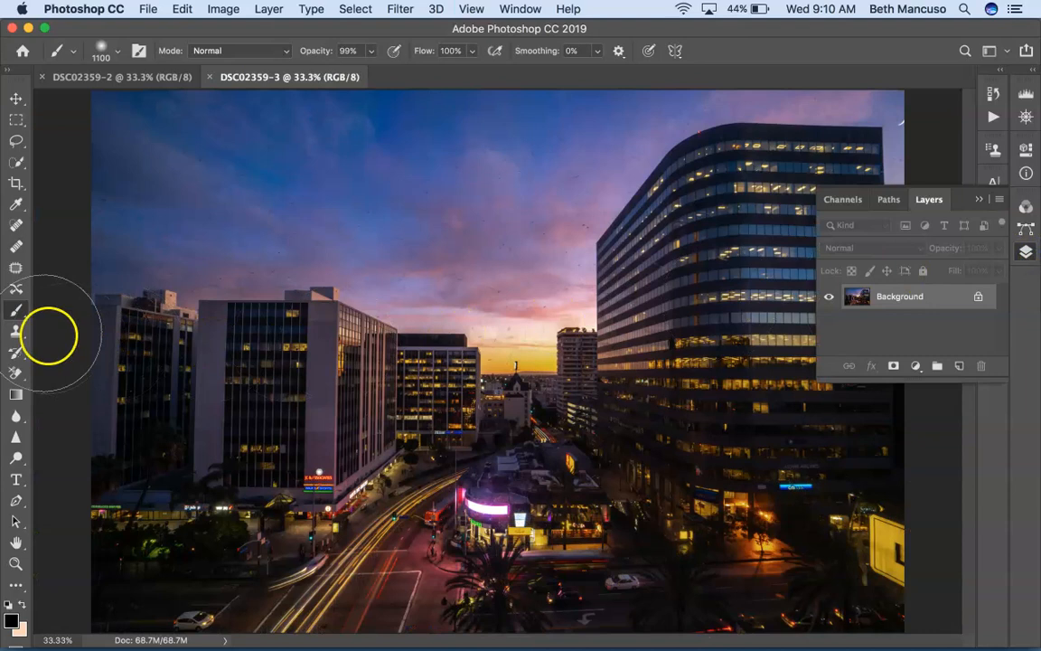
left_click(18, 225)
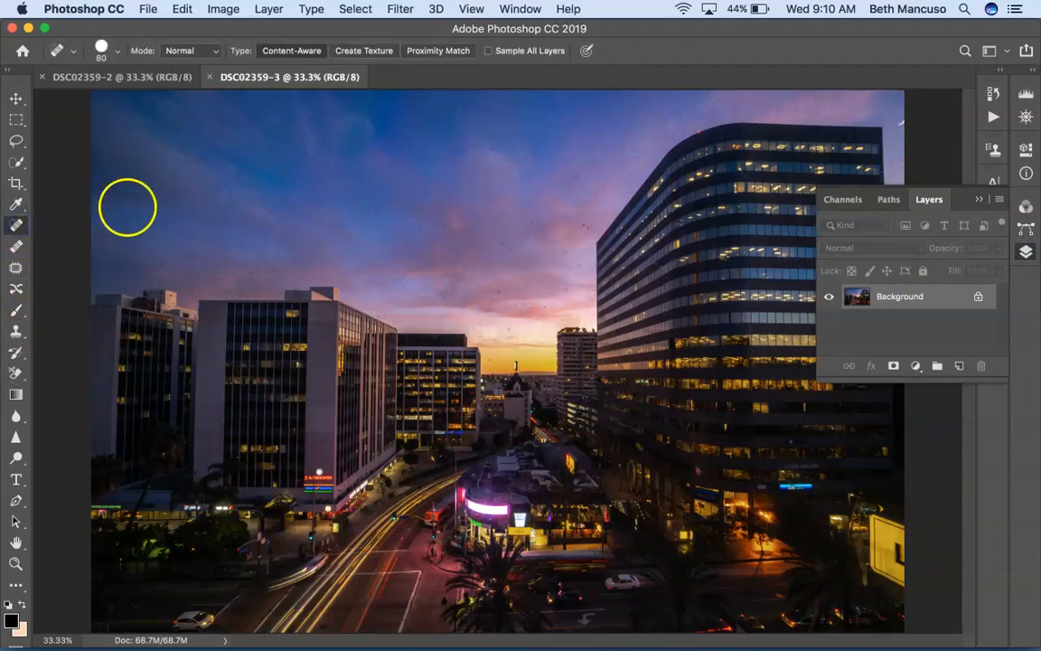
left_click(102, 200)
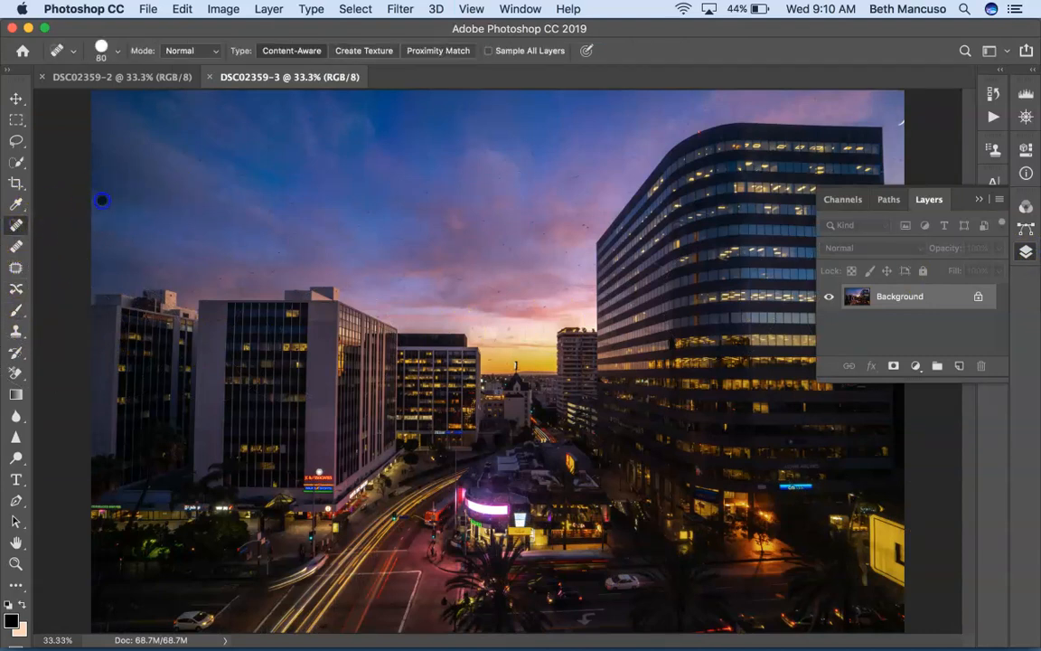
left_click(127, 178)
left_click(218, 160)
left_click(323, 199)
left_click(573, 175)
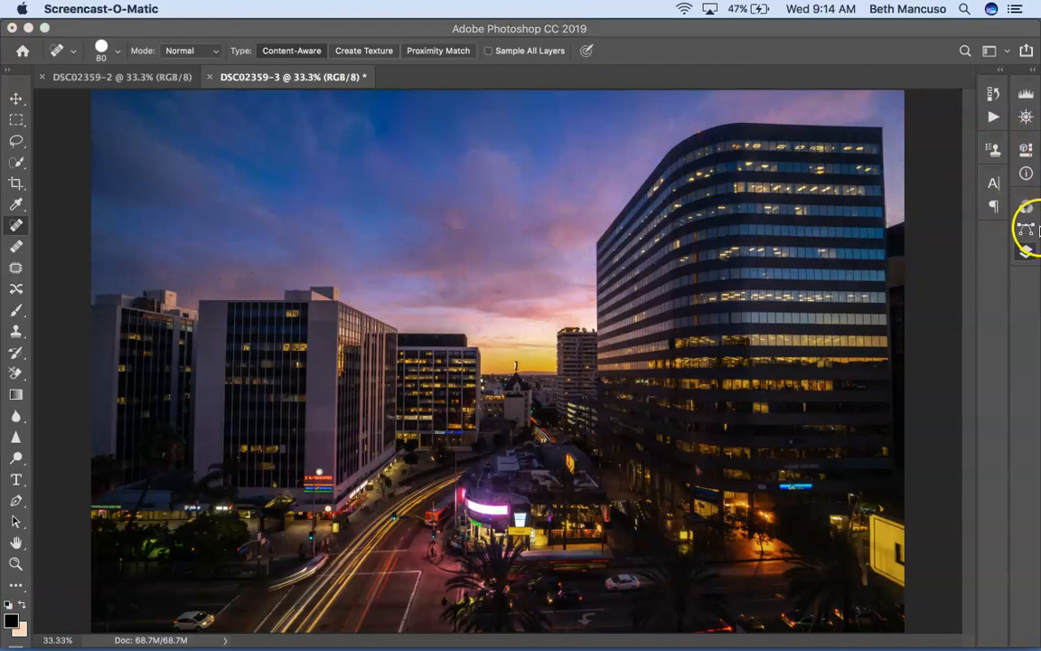
- Run the "hdr" action from the landscapes set on the cityscape photo
left_click(998, 125)
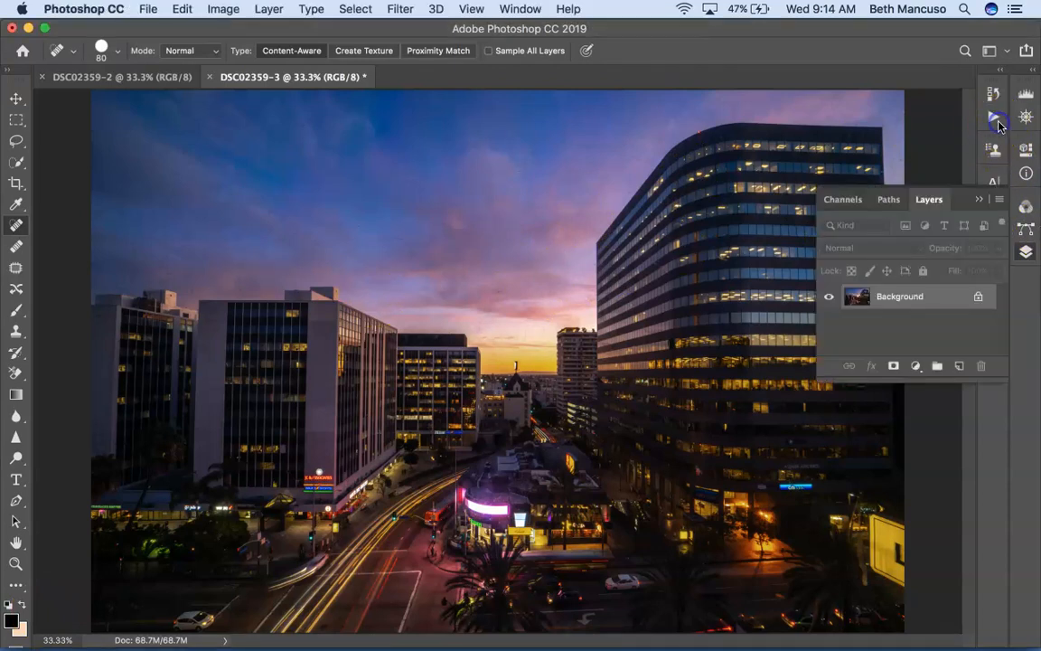
left_click(995, 120)
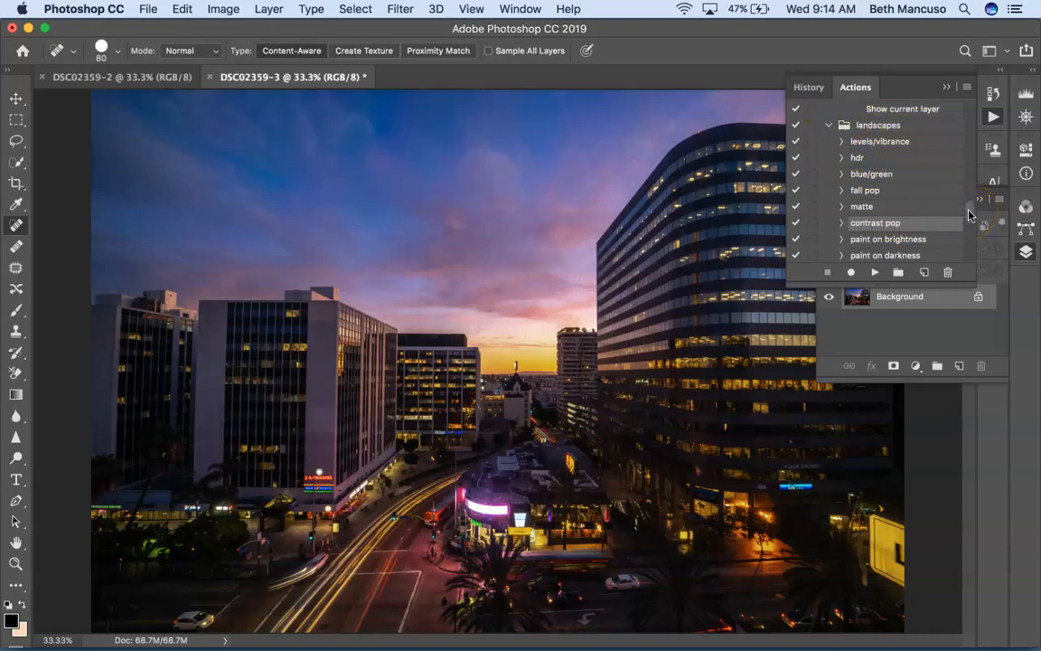
left_click_drag(969, 213, 970, 214)
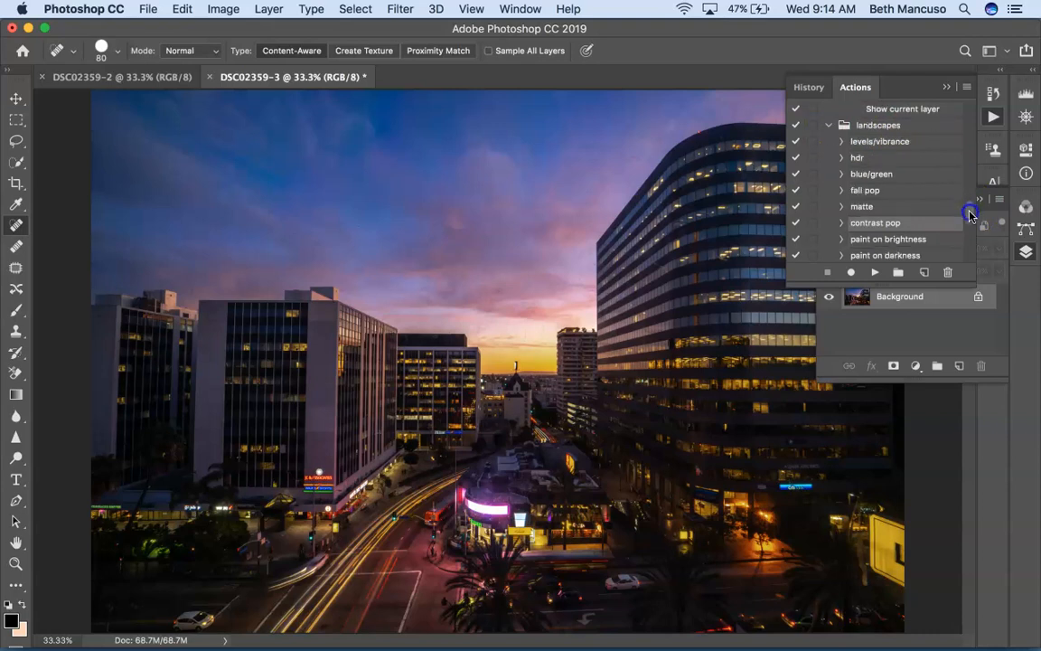
left_click(899, 160)
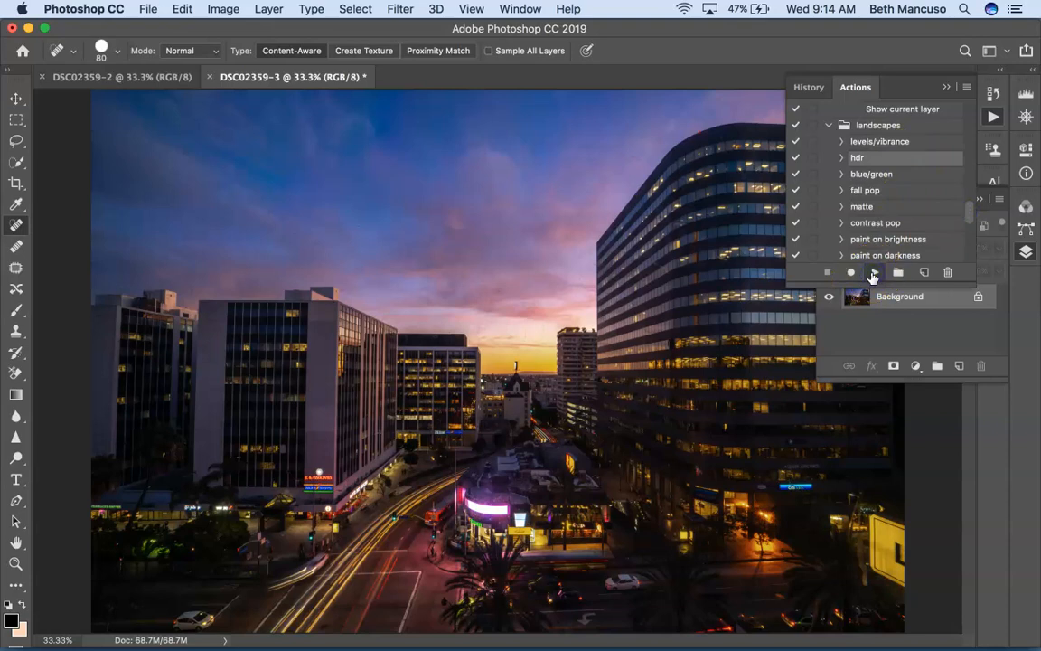
left_click(874, 273)
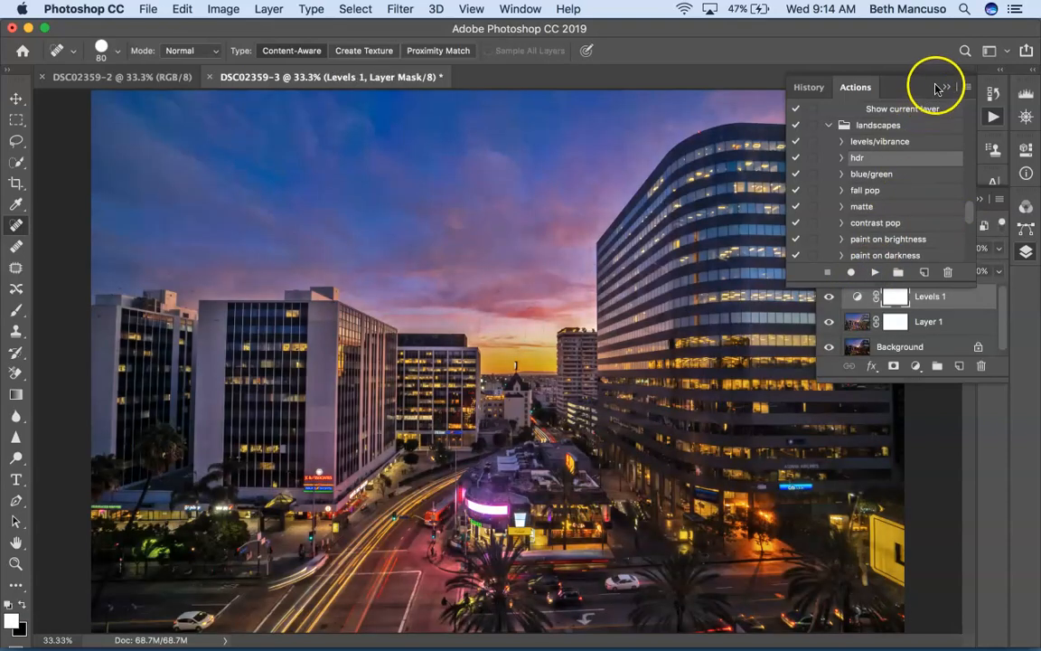
left_click(942, 86)
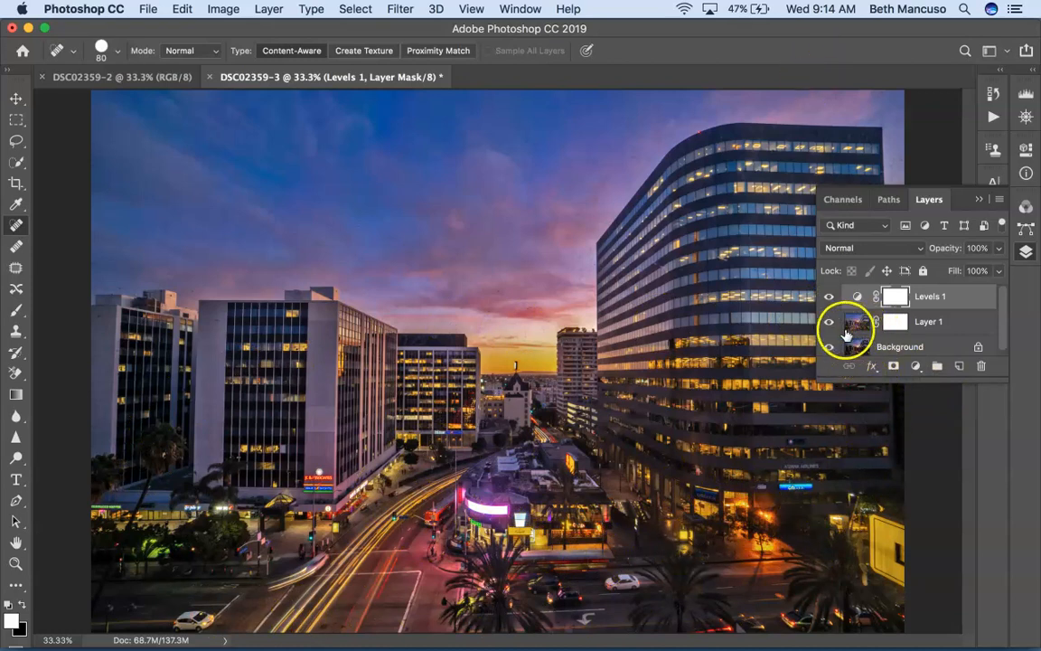
- Reduce the opacity of Layer 1 to 76%
left_click(932, 326)
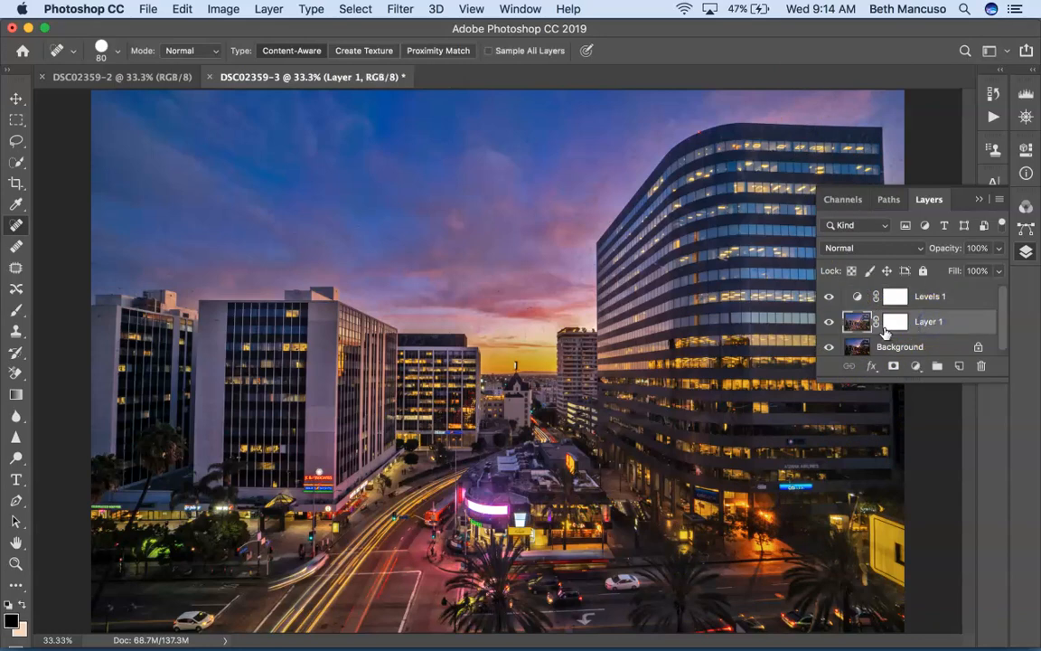
left_click(999, 248)
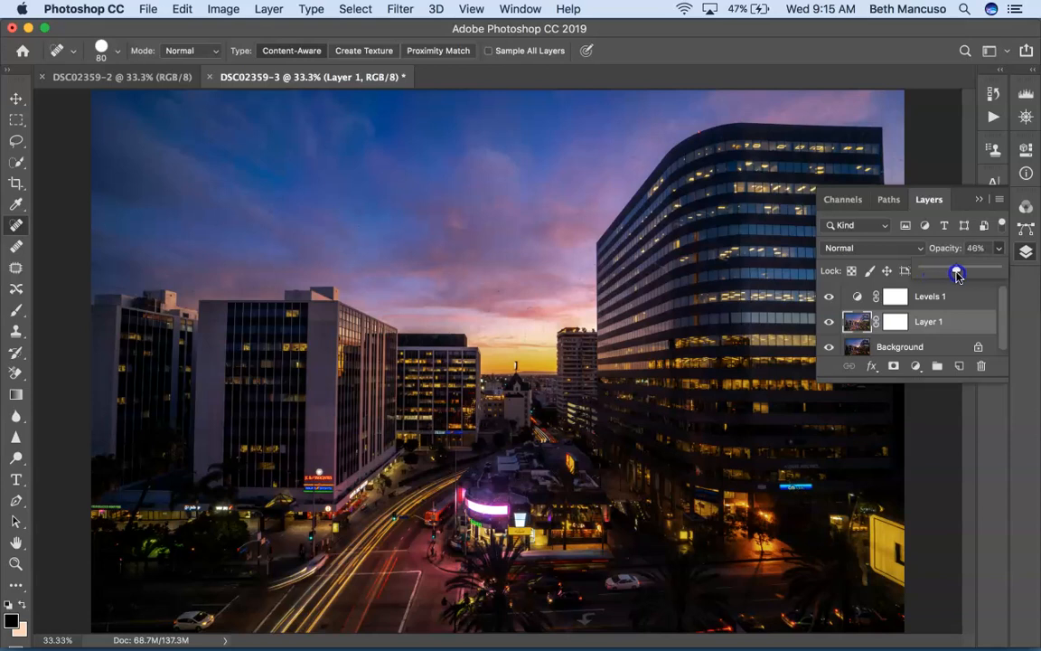
left_click_drag(957, 275, 974, 278)
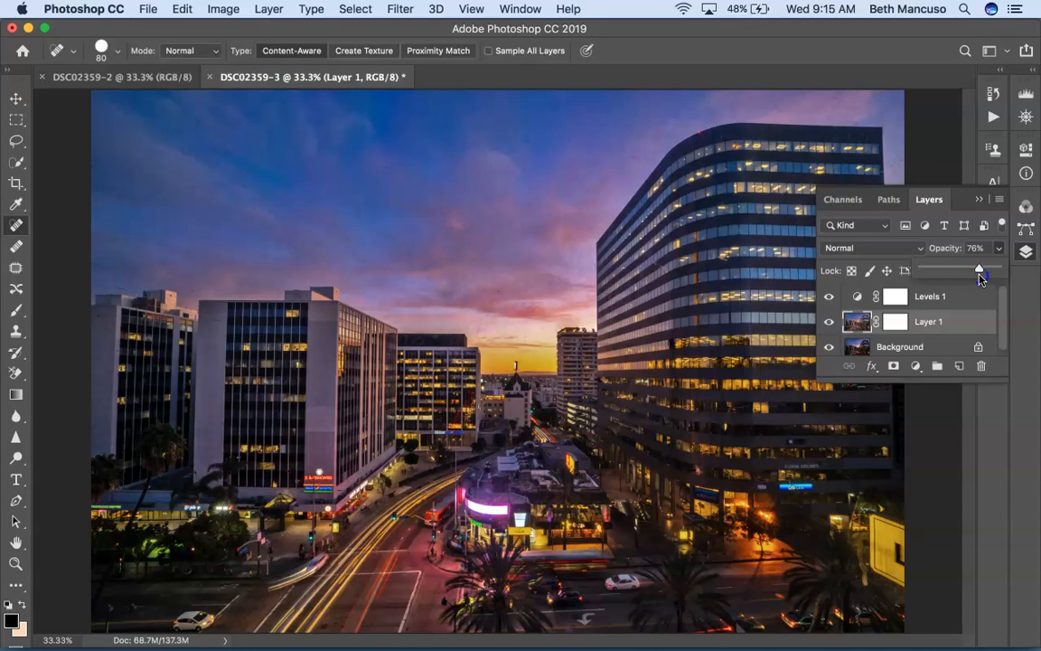
- Compare the photo with and without Layer 1 and the Levels 1 adjustment by toggling their visibility
left_click(828, 320)
left_click(829, 321)
left_click(828, 295)
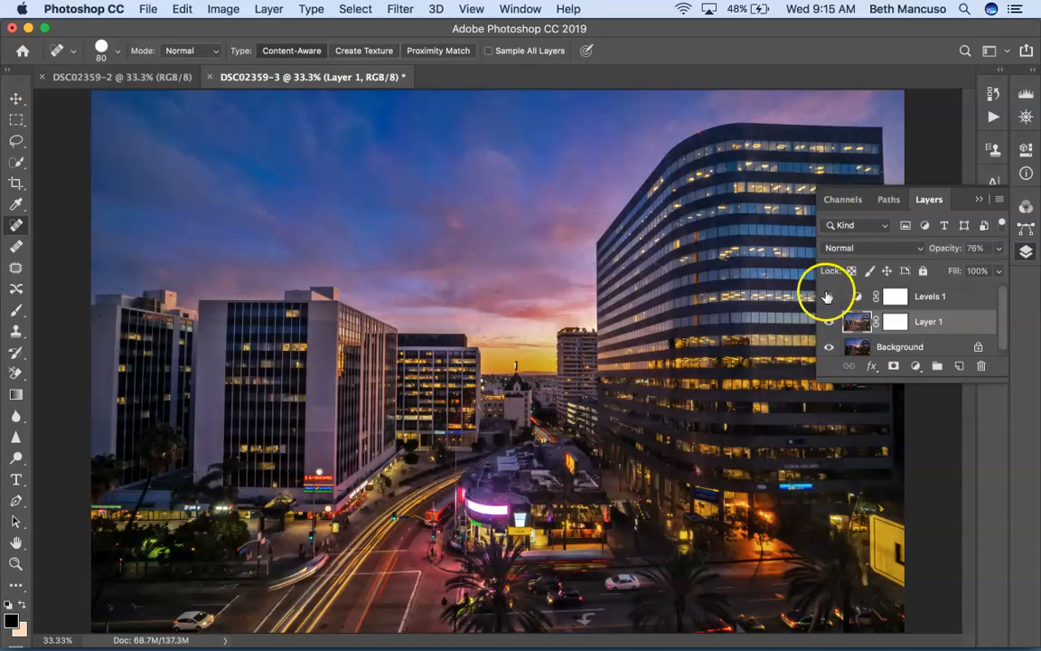
left_click(828, 296)
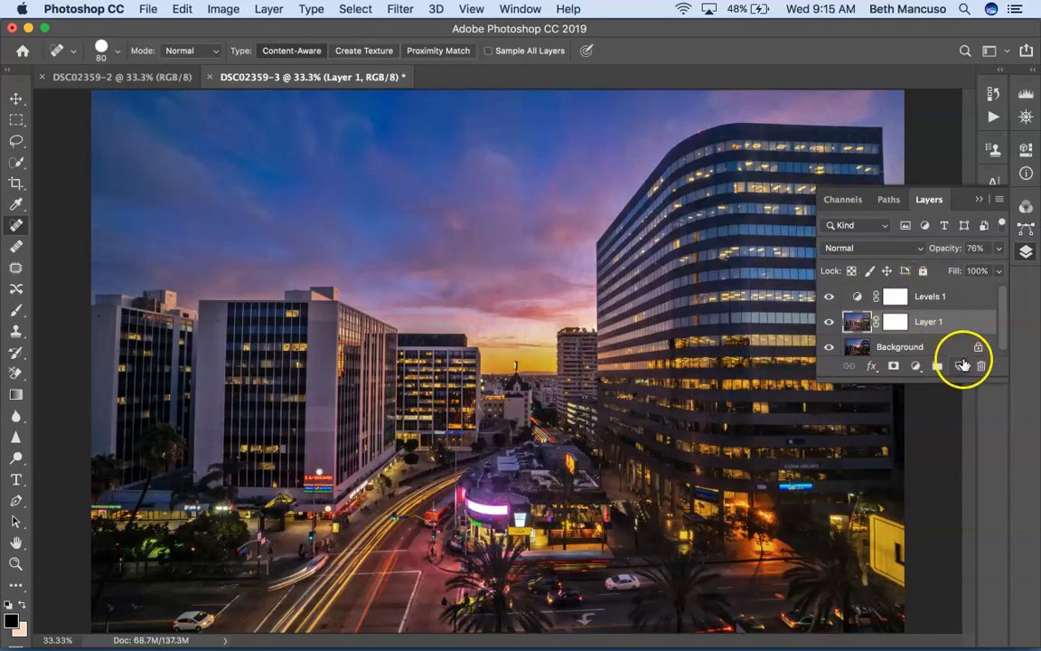
- Merge Layer 1 and the Levels 1 adjustment into the Background layer
left_click_drag(953, 343, 920, 344)
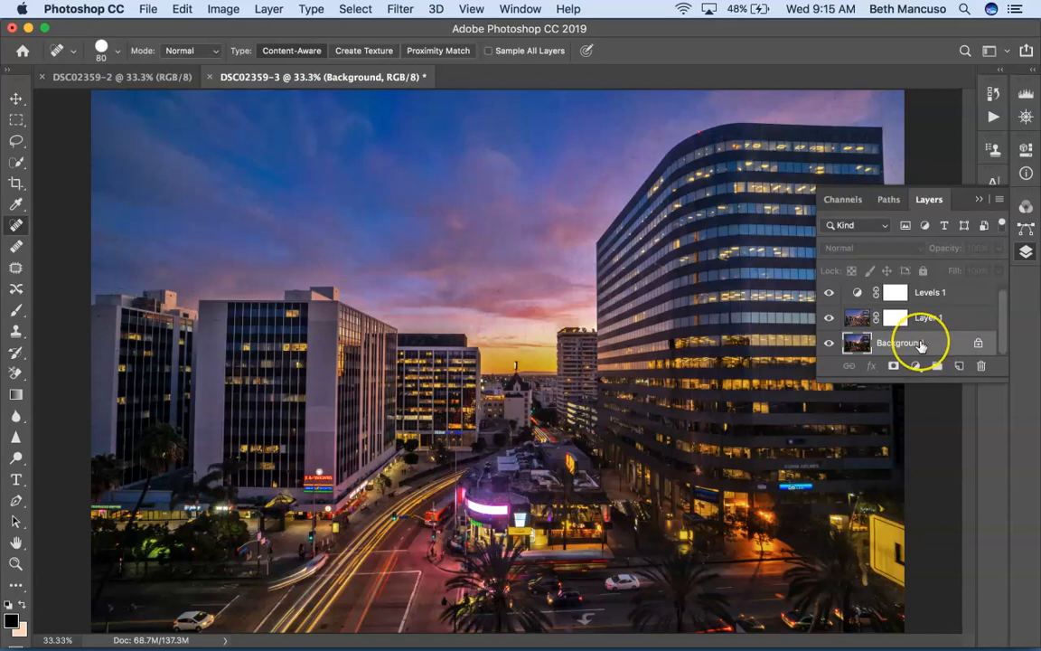
key("super+j")
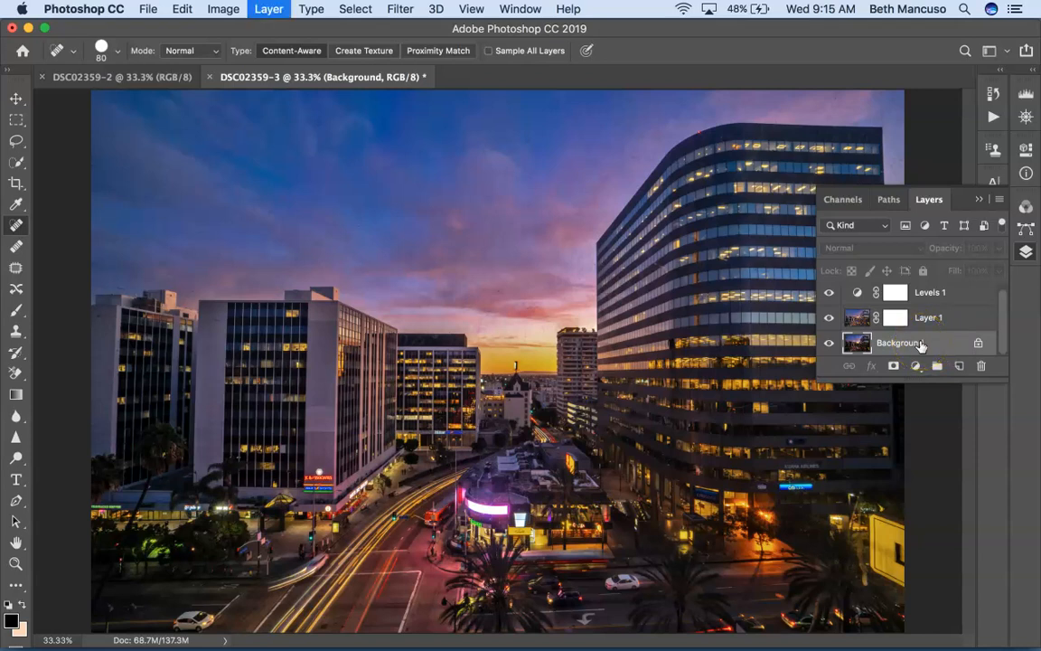
key("shift+super+e")
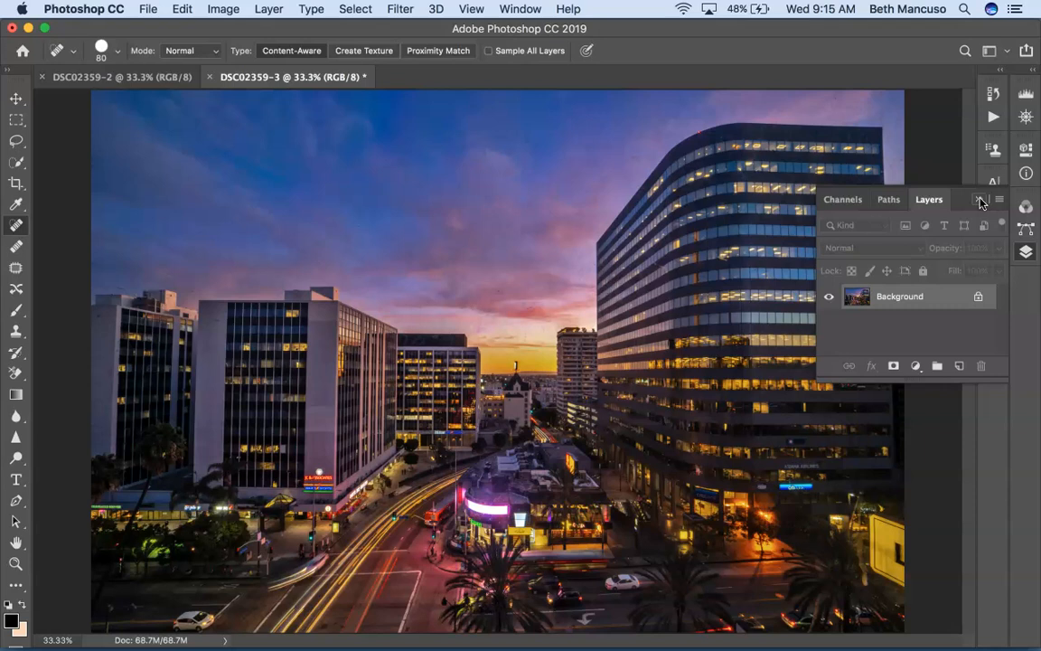
left_click(982, 200)
- Run the "warm highlights" action from the landscapes set on the merged photo
left_click(997, 119)
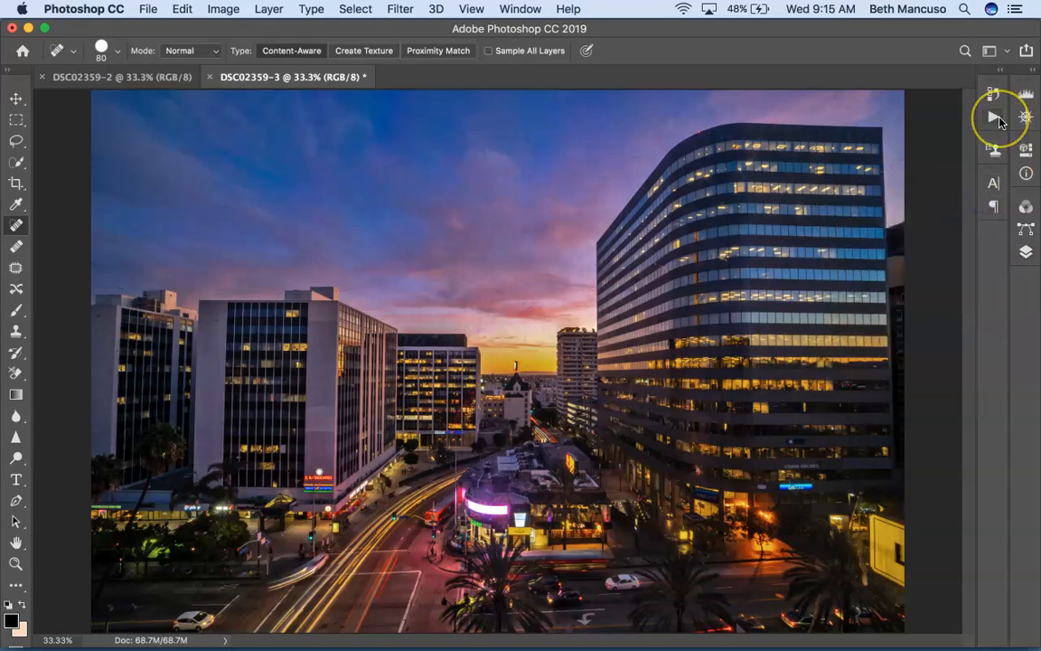
left_click(998, 119)
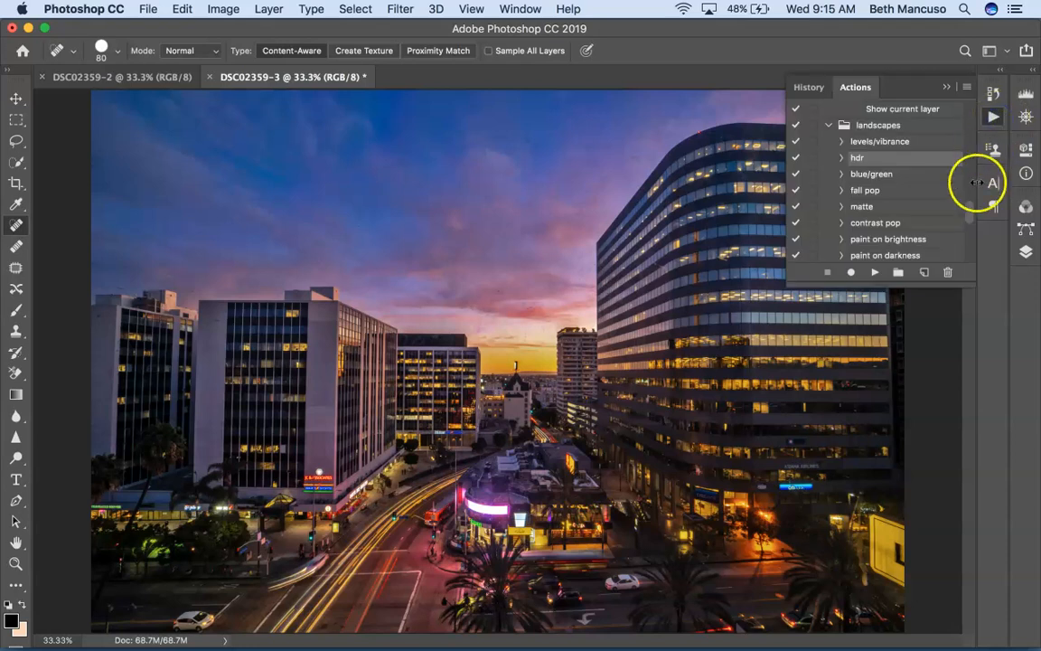
scroll(948, 240, "down", 5)
scroll(948, 249, "down", 5)
scroll(947, 250, "down", 5)
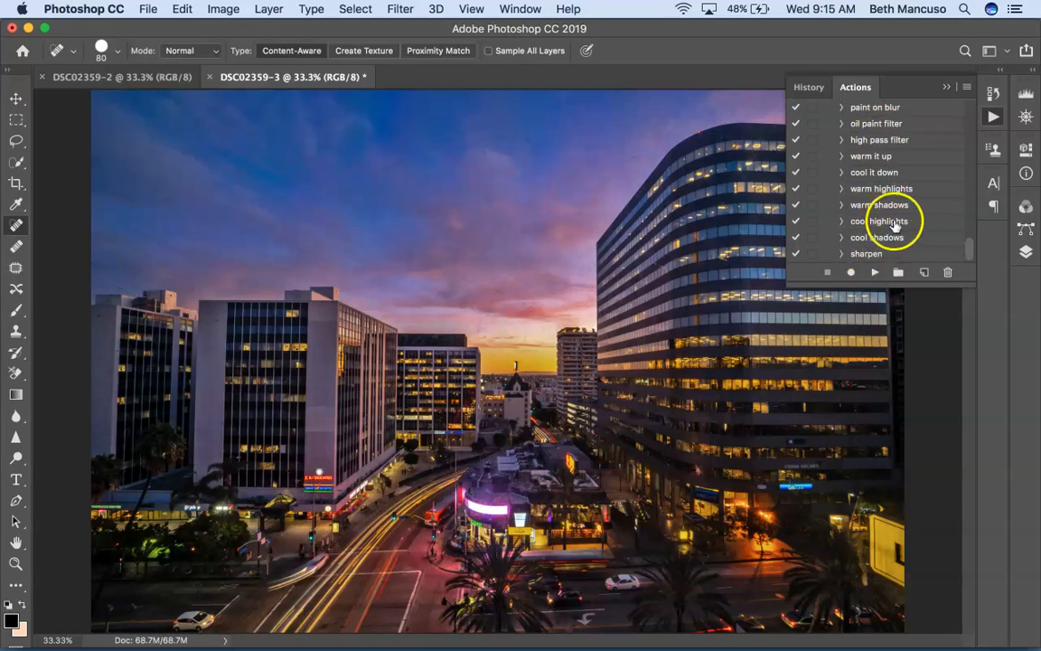
left_click(895, 191)
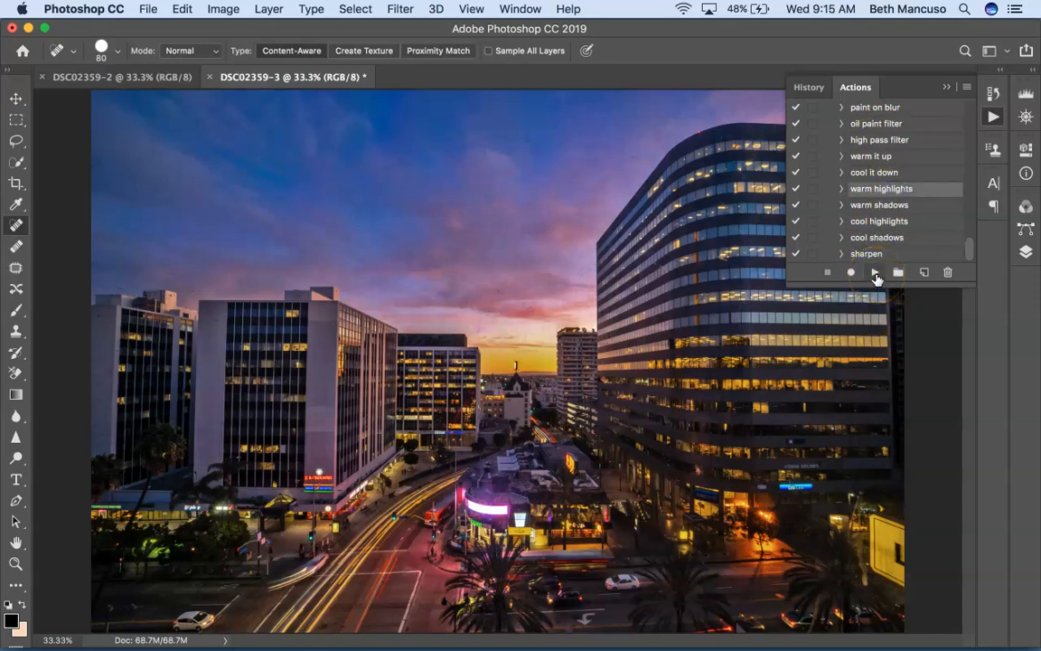
left_click(875, 274)
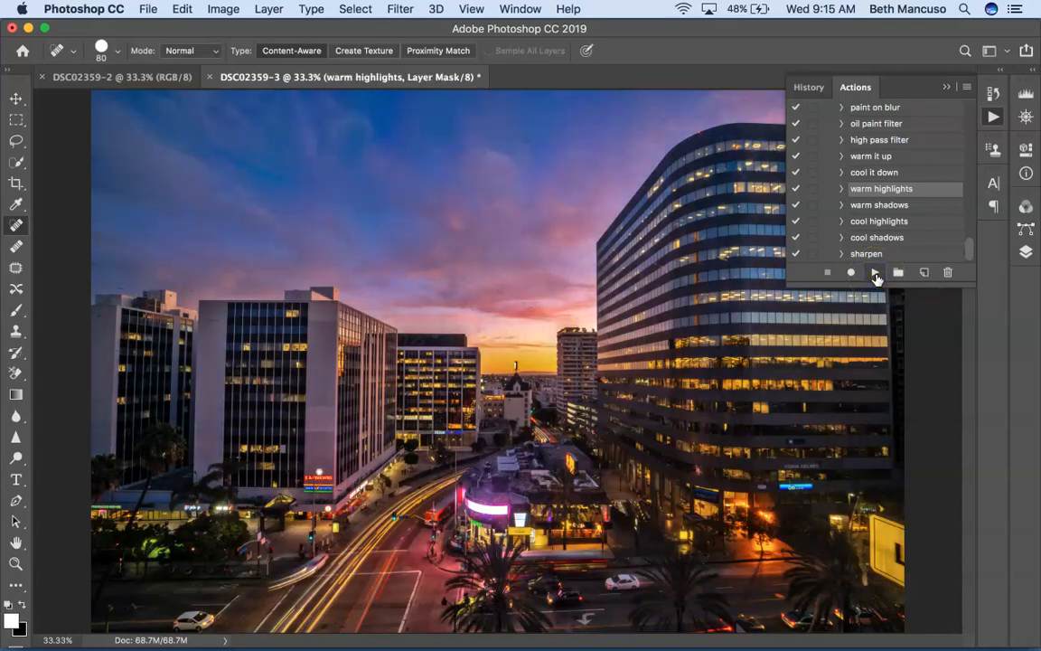
- Compare the photo with and without the warm highlights group by toggling its visibility
left_click(1026, 251)
left_click(830, 301)
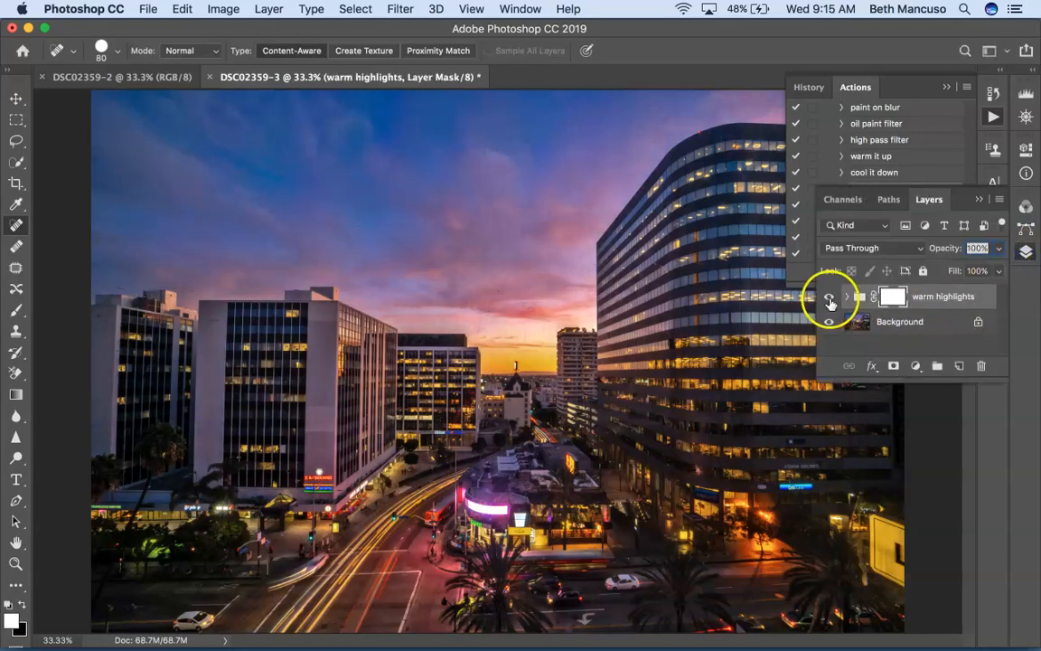
left_click(830, 301)
left_click(830, 301)
left_click(830, 301)
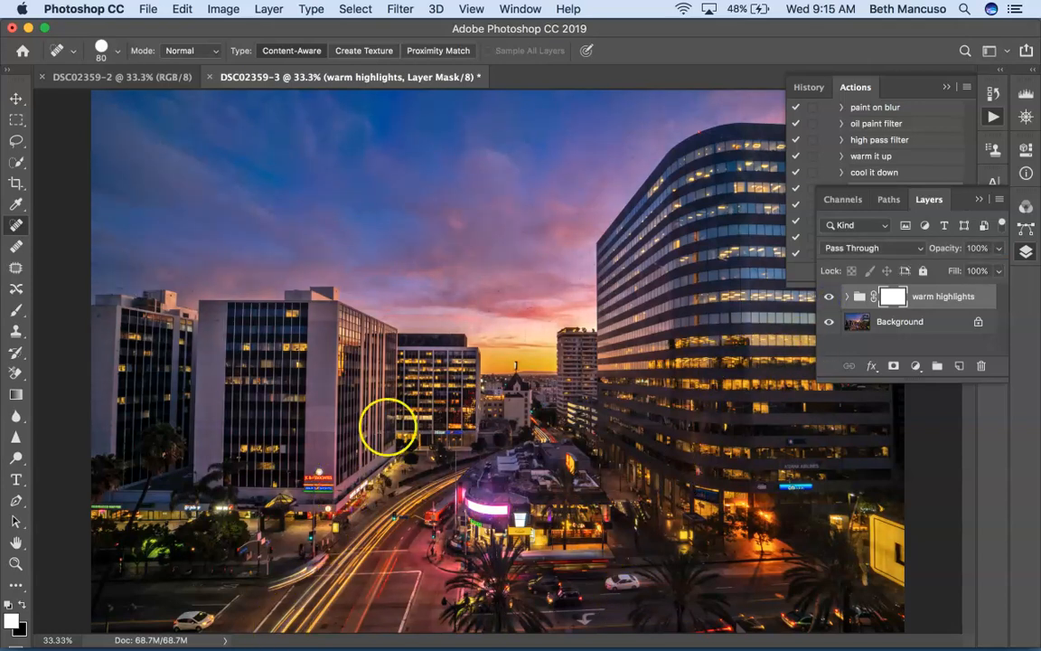
left_click(829, 301)
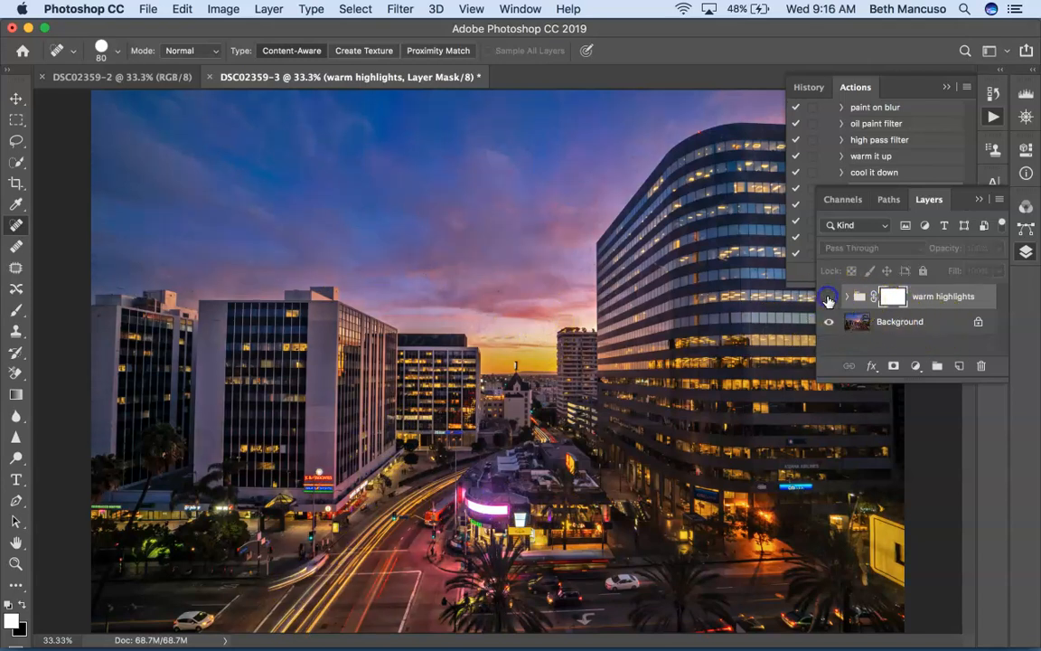
left_click(829, 301)
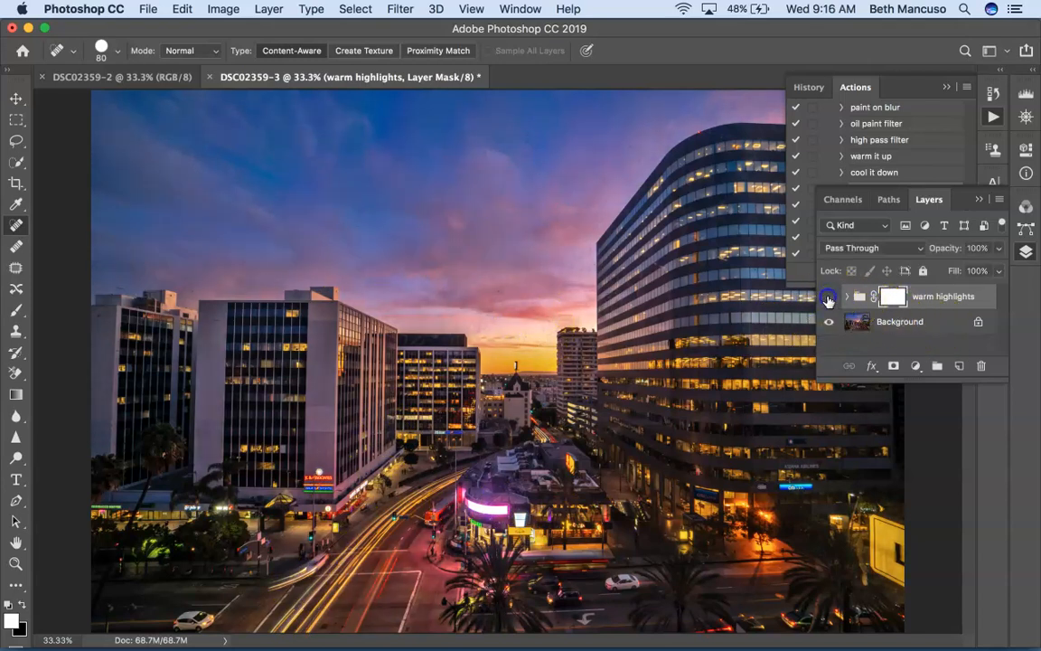
left_click(829, 301)
left_click(829, 301)
left_click(828, 301)
left_click(828, 301)
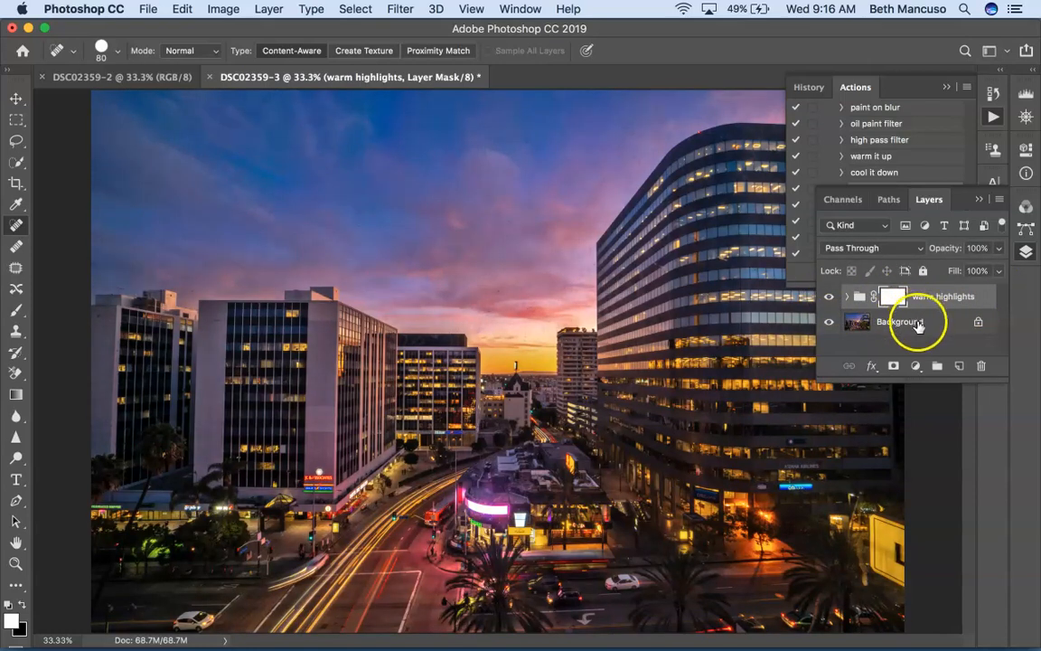
- Merge the warm highlights group into the Background layer
left_click(917, 325)
key("super+shift+e")
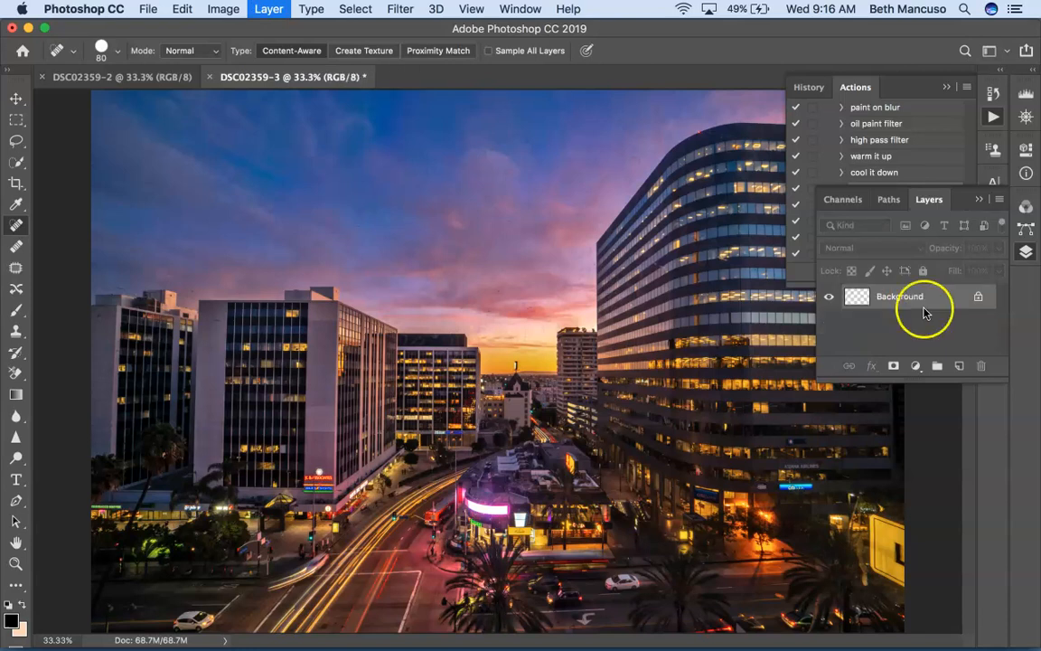
left_click(980, 201)
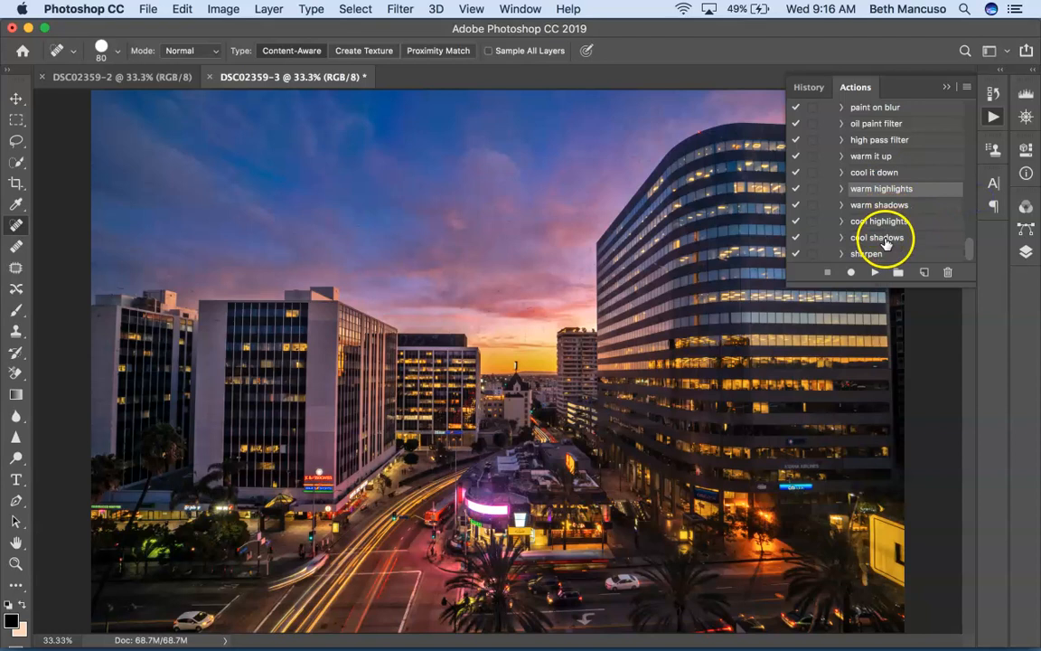
- Run the "cool shadows" action and reduce the opacity of its Color Balance 1 layer to 24%
left_click(885, 240)
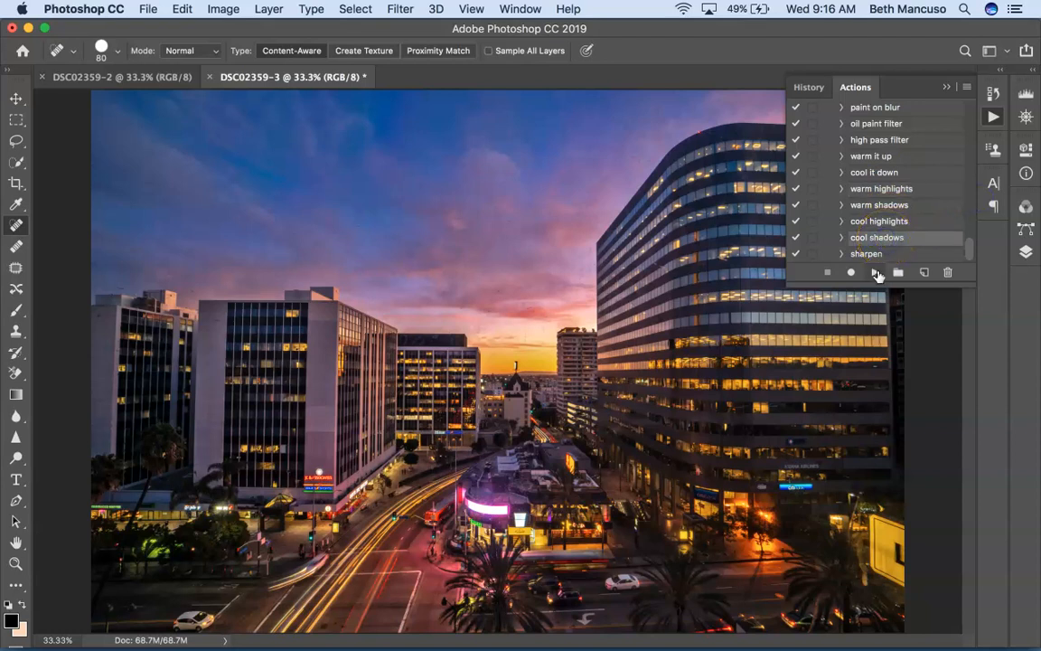
left_click(875, 272)
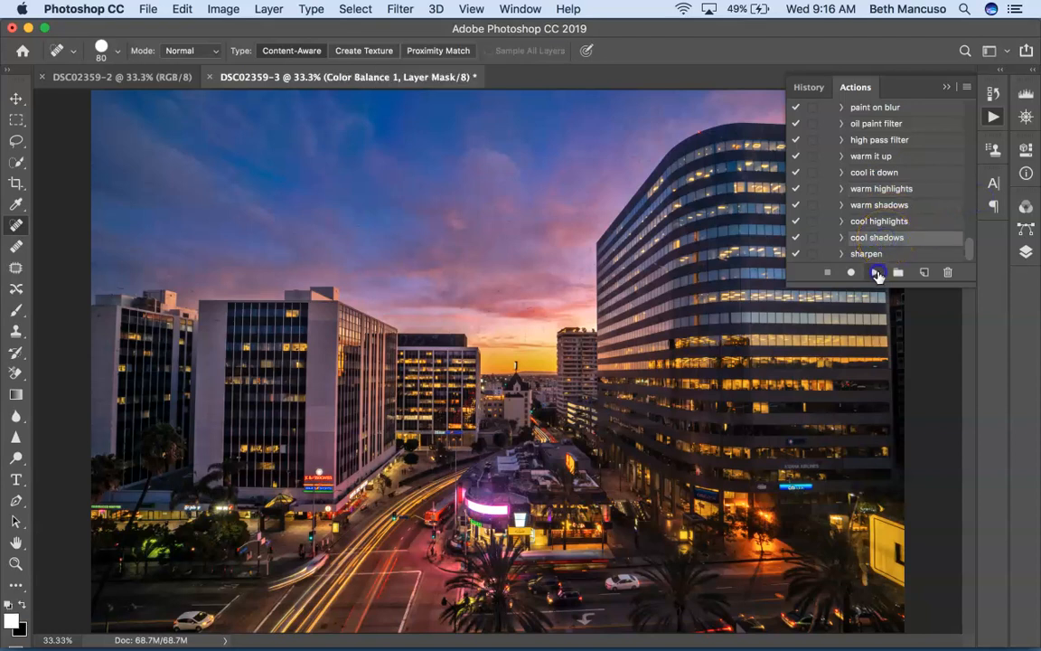
left_click(1031, 255)
left_click(999, 250)
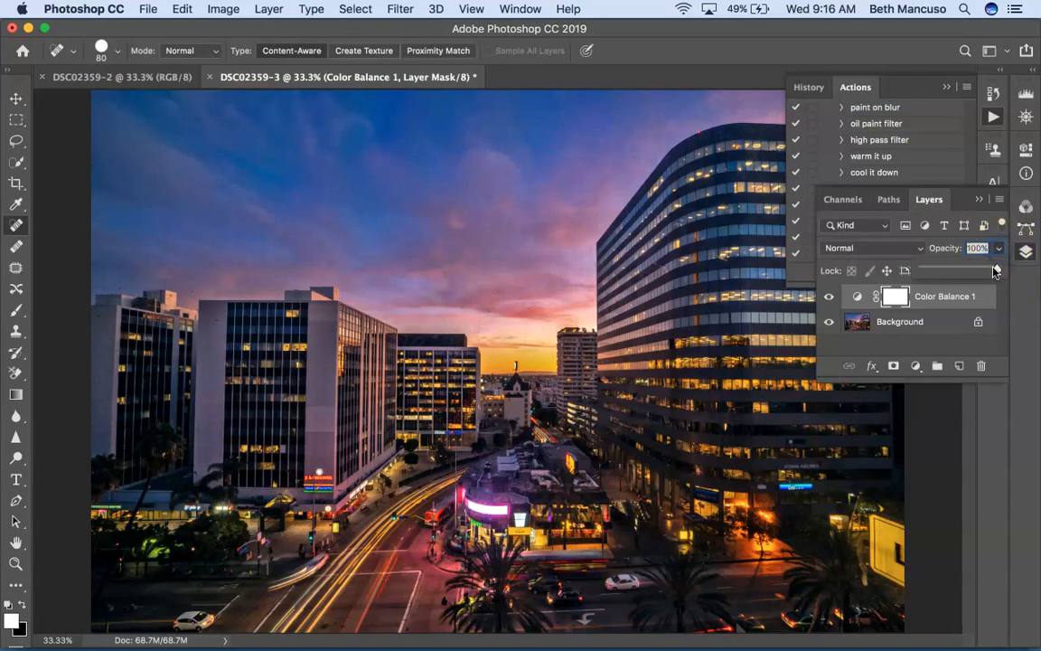
left_click_drag(992, 269, 940, 278)
- Compare the photo with and without the cool shadows adjustment and merge it into the Background layer
left_click(825, 299)
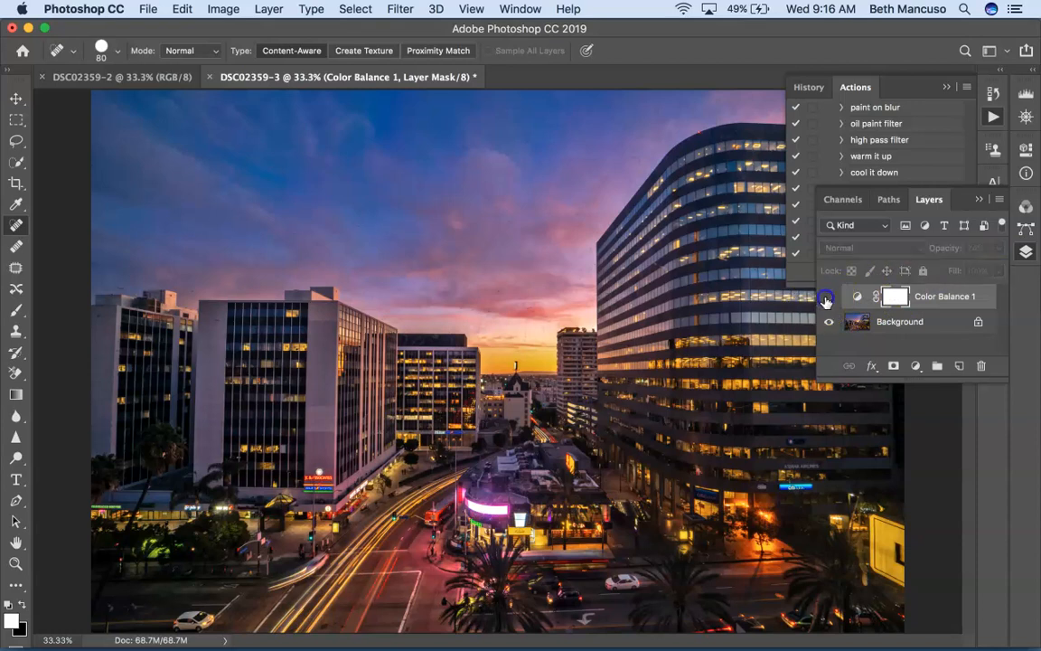
left_click(826, 299)
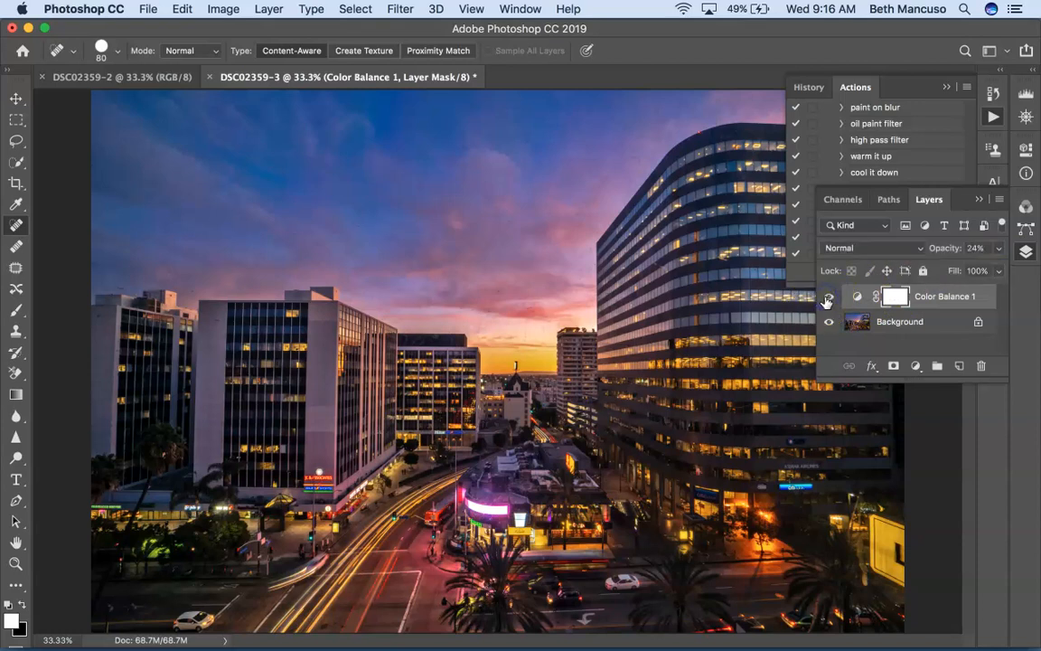
left_click(1026, 252)
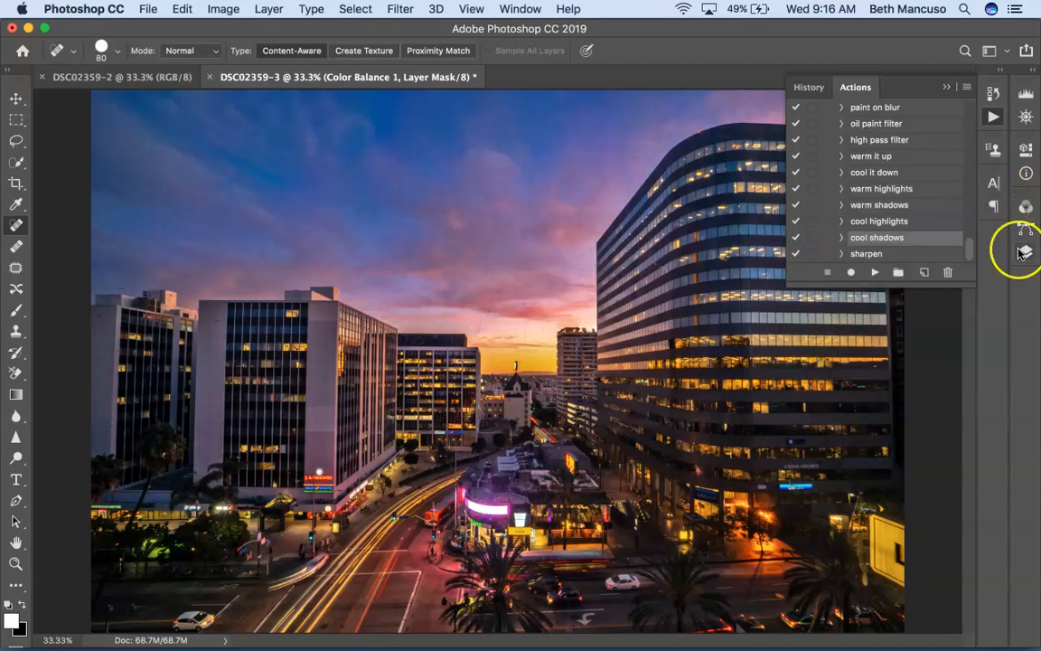
key("super+e")
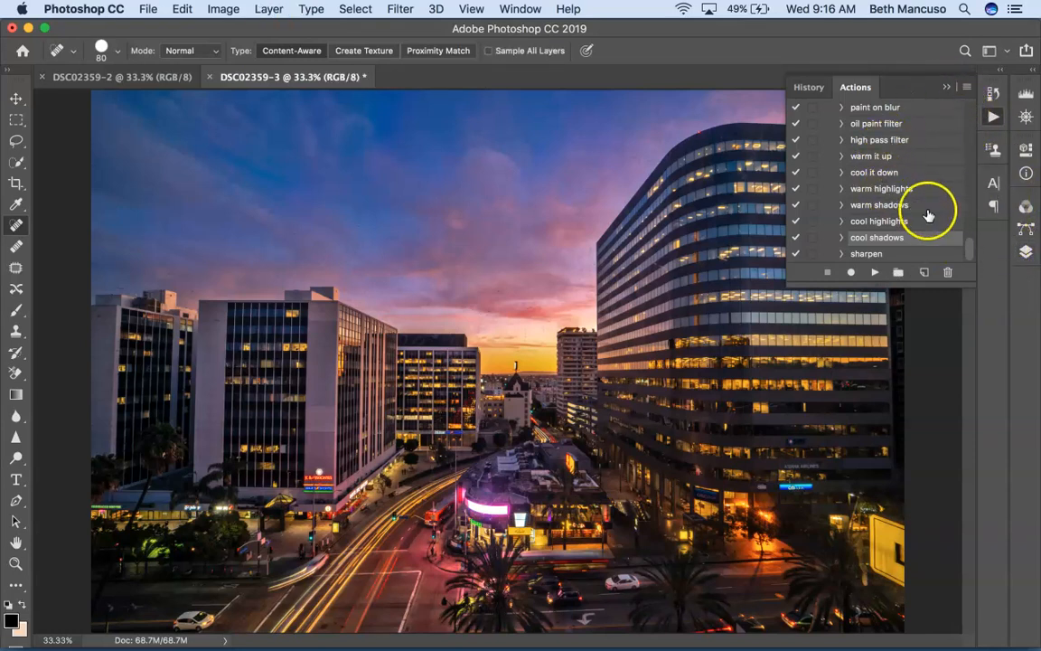
- Run the "paint on pink sky" action from the landscapes set
scroll(928, 217, "up", 1)
scroll(928, 217, "up", 4)
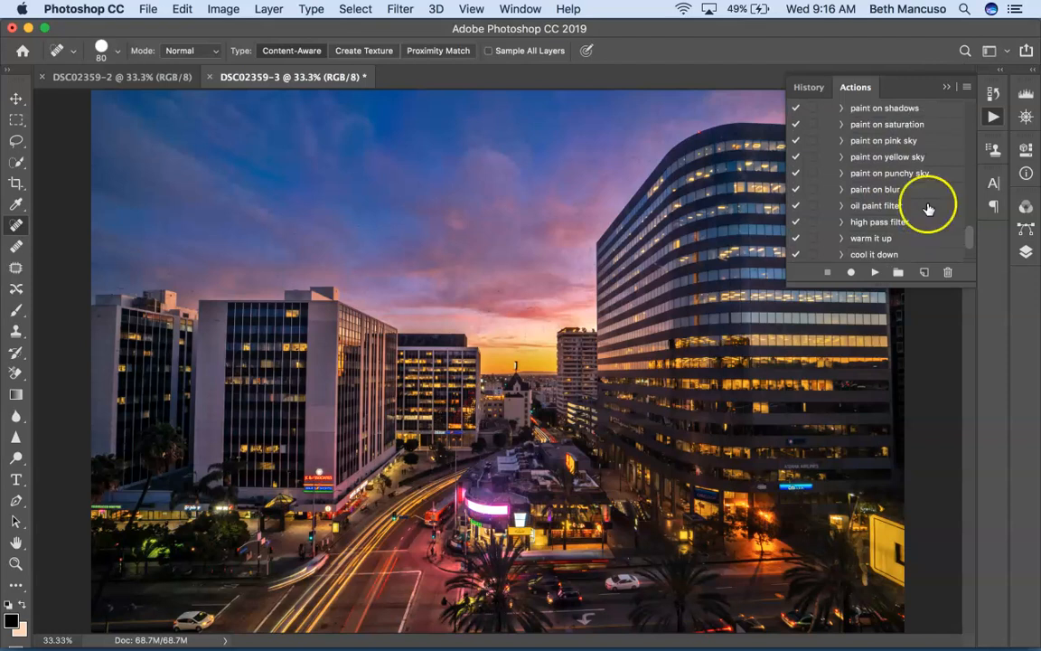
scroll(921, 206, "up", 2)
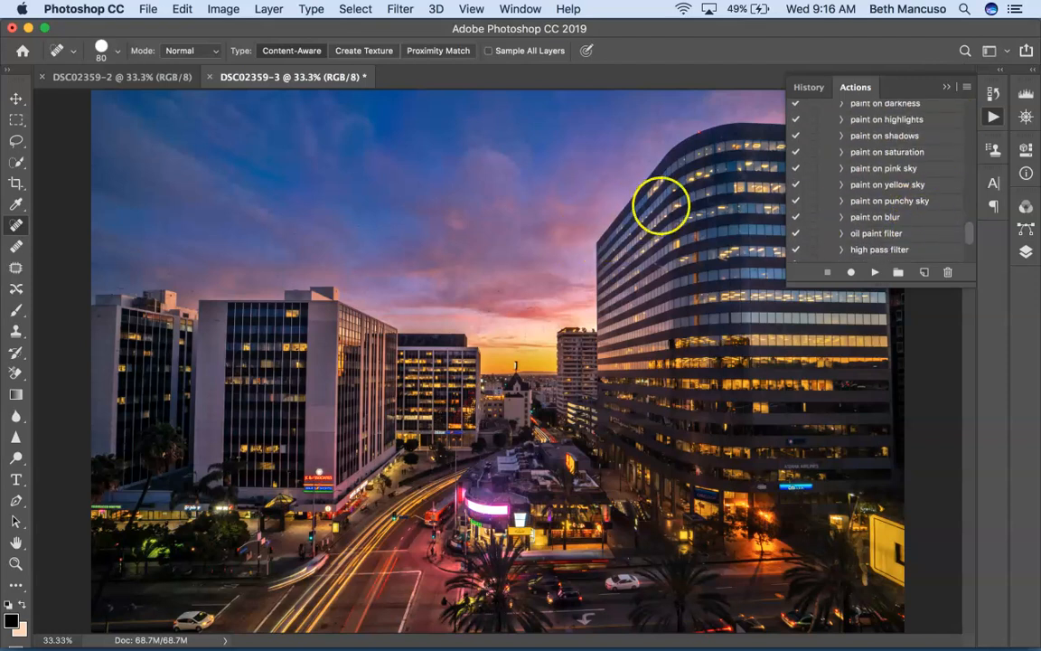
scroll(944, 228, "down", 7)
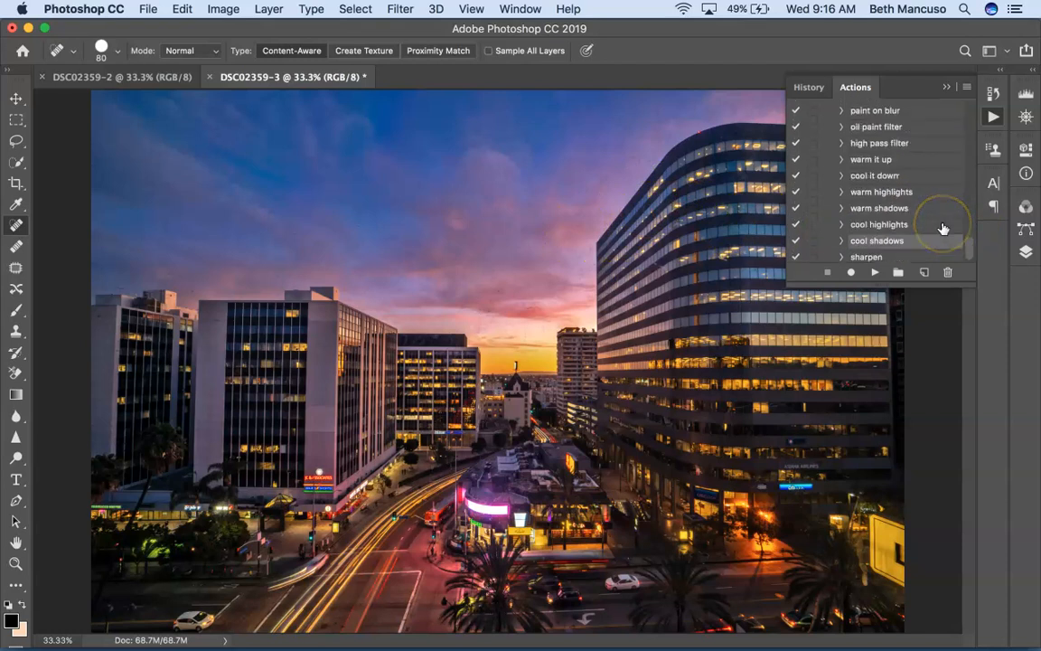
scroll(943, 228, "up", 6)
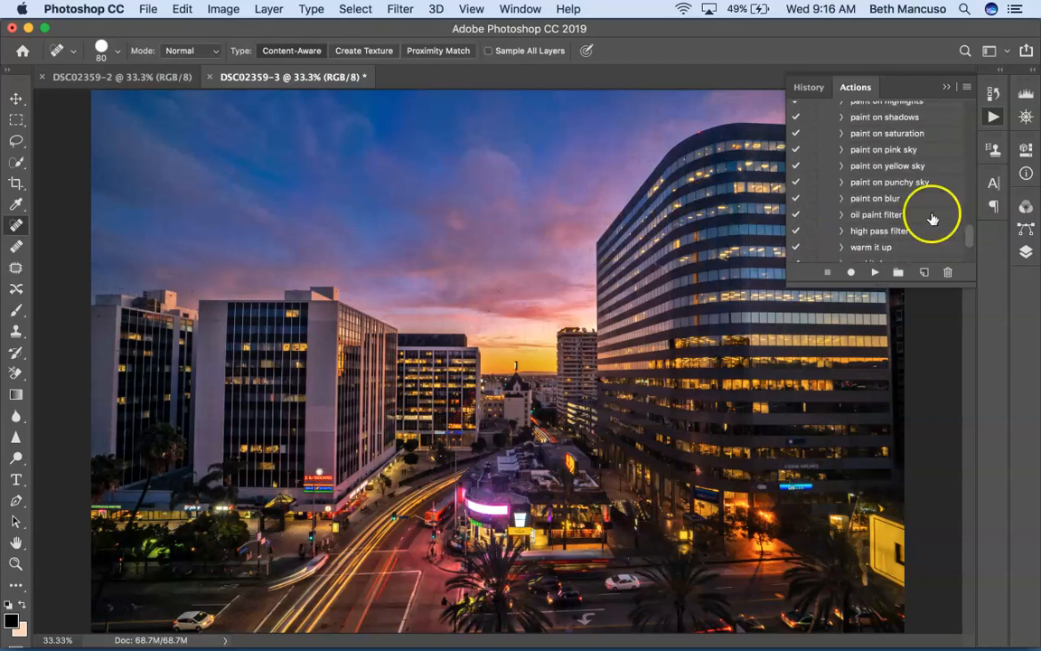
left_click(885, 150)
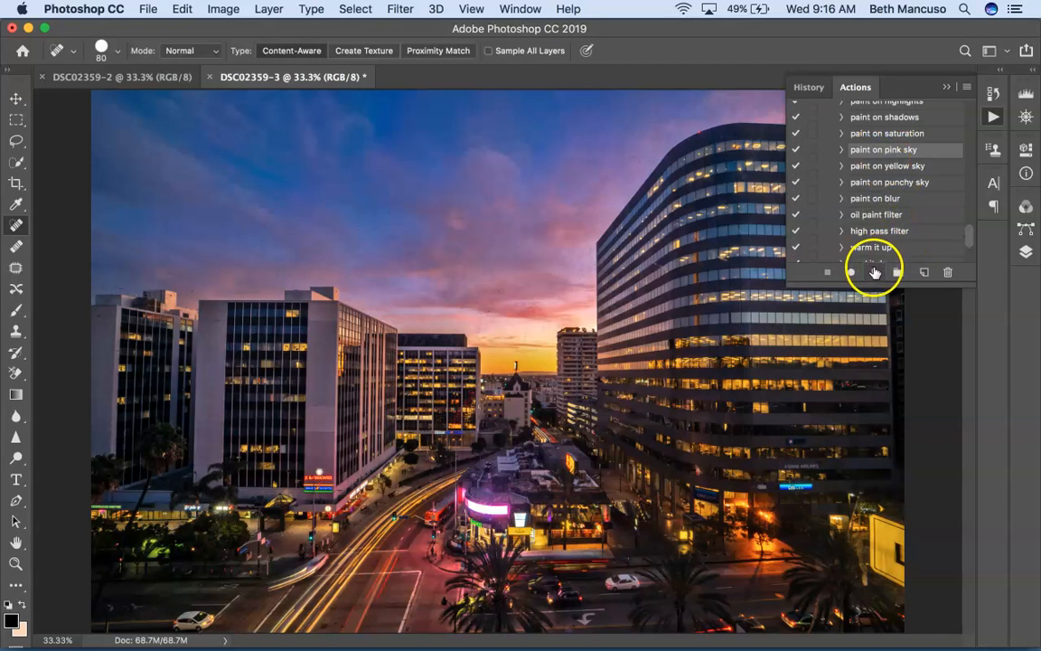
left_click(875, 272)
left_click(946, 86)
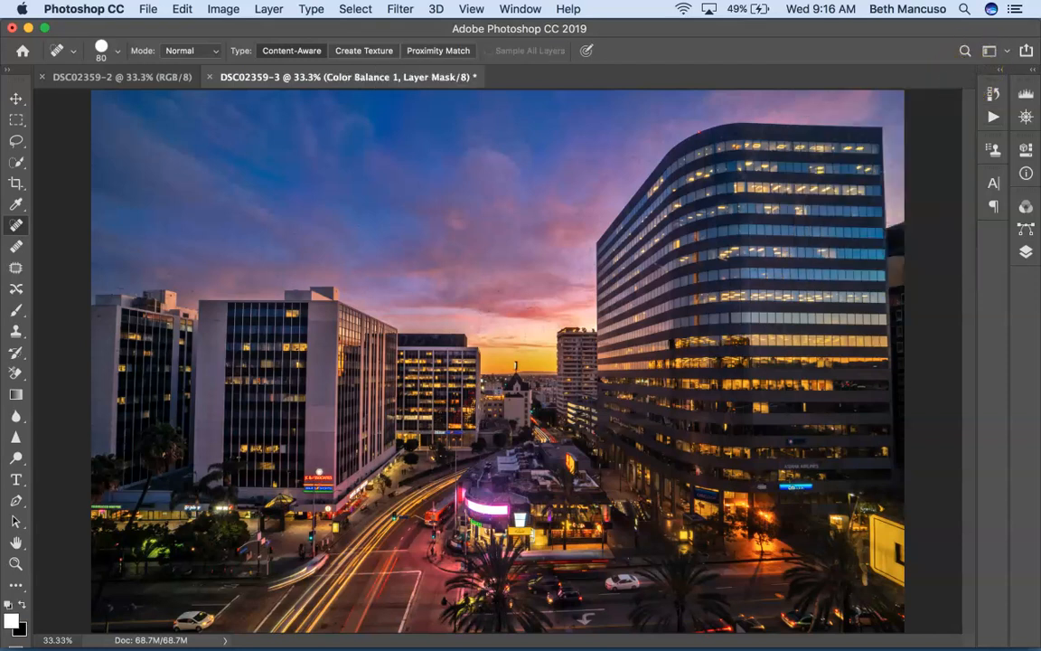
- Paint the pink tint onto the whole sky in the Color Balance 1 mask with a white Soft Round brush at 900 px and 0% hardness
left_click(1025, 254)
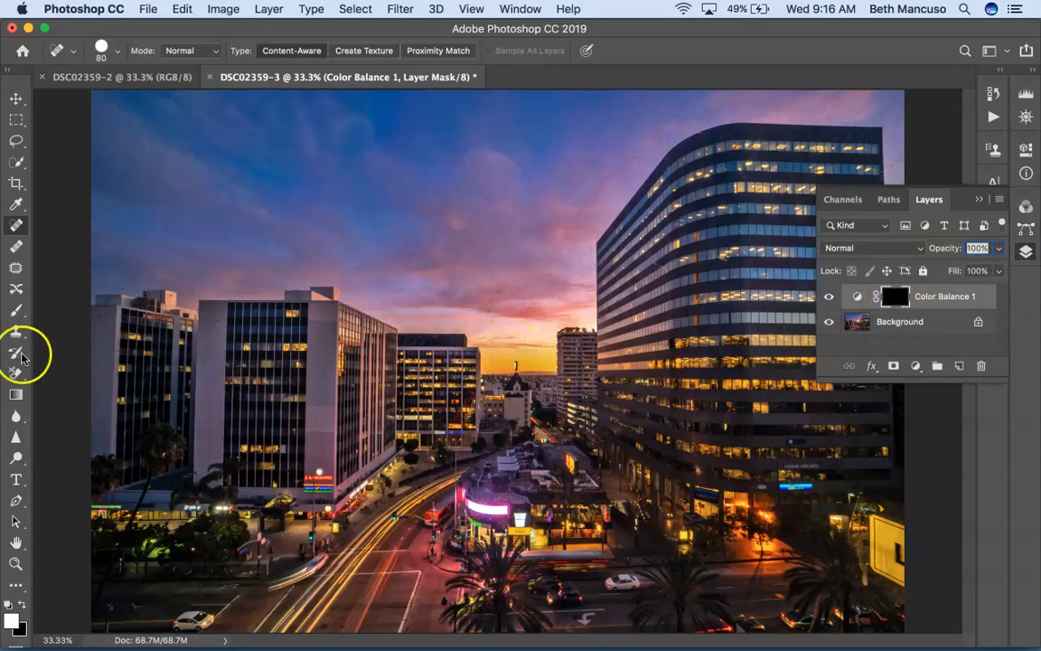
left_click(16, 310)
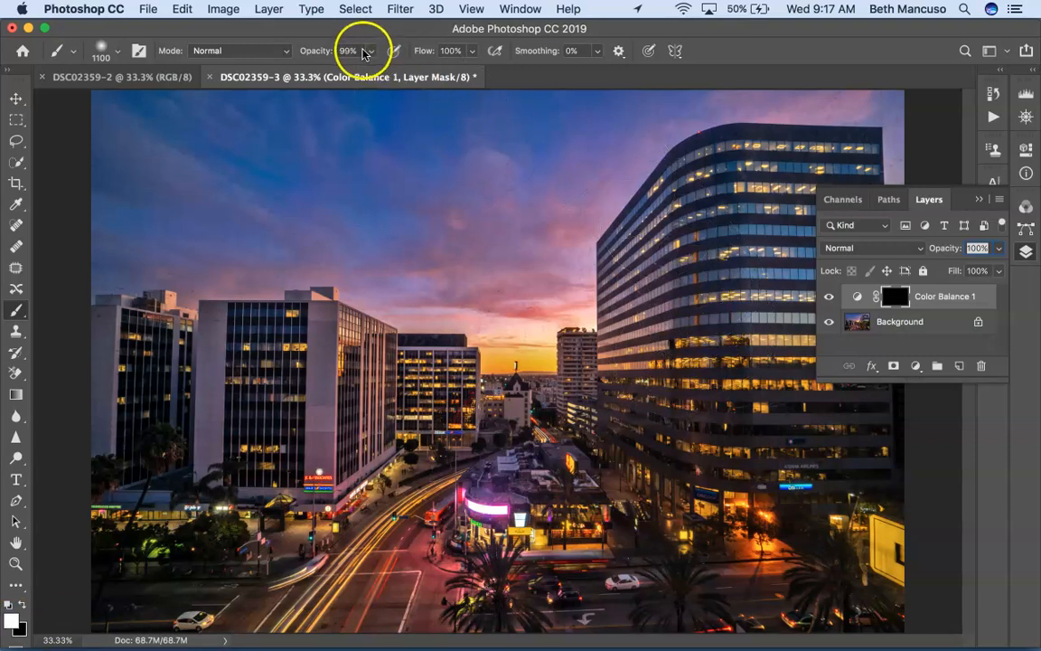
key("bracketleft")
key("bracketleft")
right_click(408, 166)
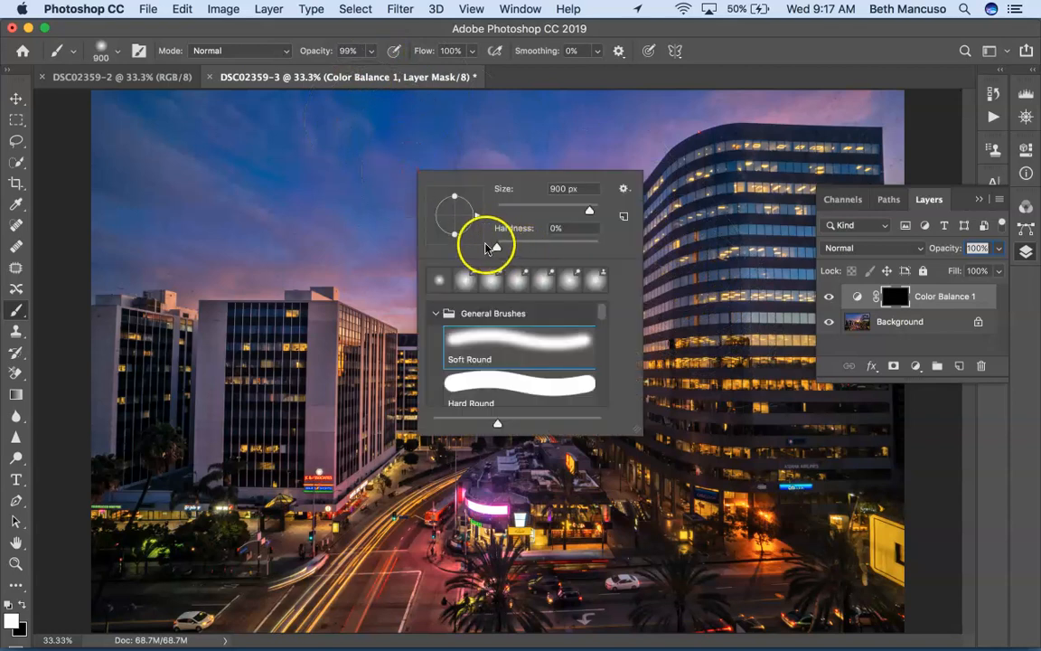
left_click(302, 175)
left_click(415, 195)
mouse_move(415, 195)
left_mouse_down()
mouse_move(512, 244)
mouse_move(526, 274)
mouse_move(546, 279)
mouse_move(519, 293)
mouse_move(442, 273)
mouse_move(420, 274)
mouse_move(419, 285)
mouse_move(375, 259)
left_mouse_up()
mouse_move(186, 246)
left_mouse_down()
mouse_move(110, 186)
mouse_move(128, 136)
mouse_move(350, 127)
mouse_move(569, 176)
mouse_move(595, 154)
left_mouse_up()
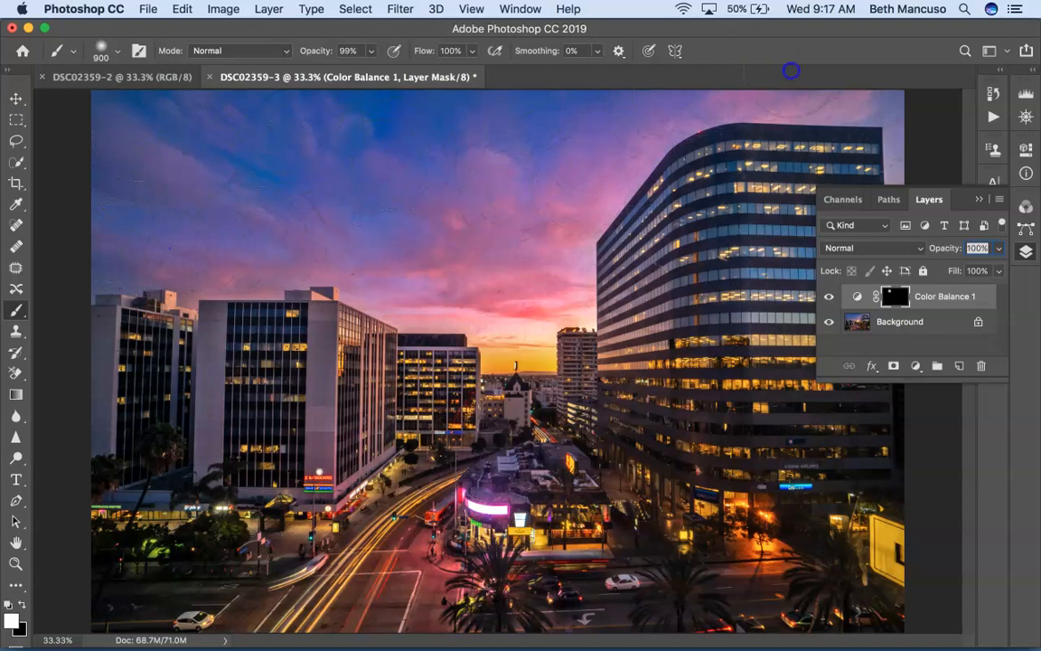
left_click(978, 198)
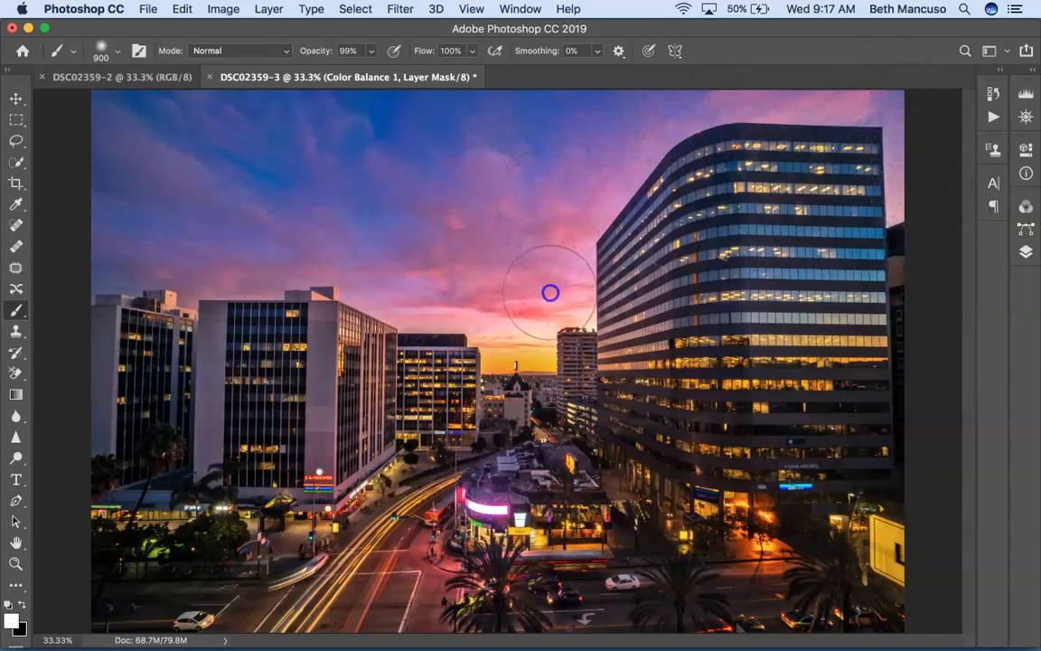
- Reduce the opacity of the pink sky's Color Balance 1 layer to about 67%
left_click(1023, 251)
left_click(998, 252)
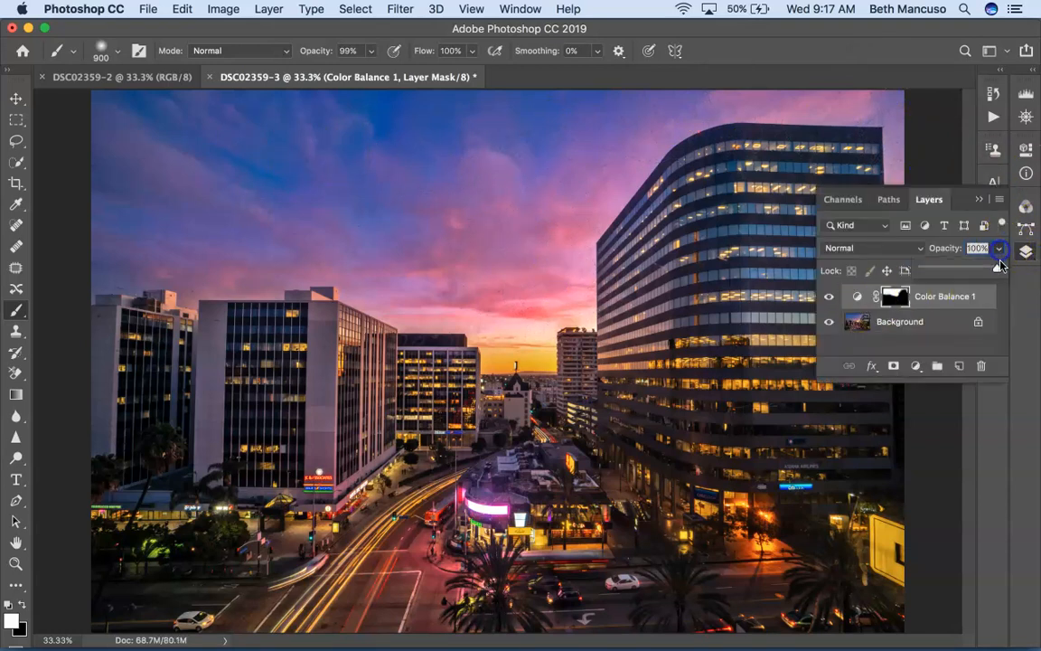
left_click_drag(991, 270, 958, 270)
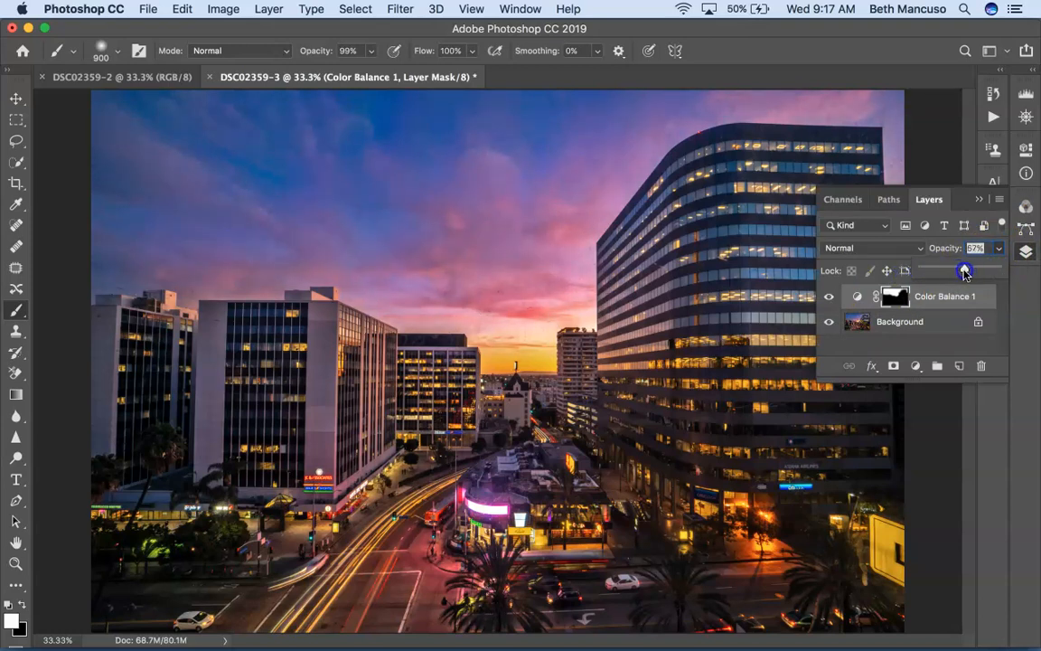
- In the pink sky's Color Balance 1 adjustment, set Yellow/Blue to +2 for the midtones and -37 for the highlights
double_click(857, 296)
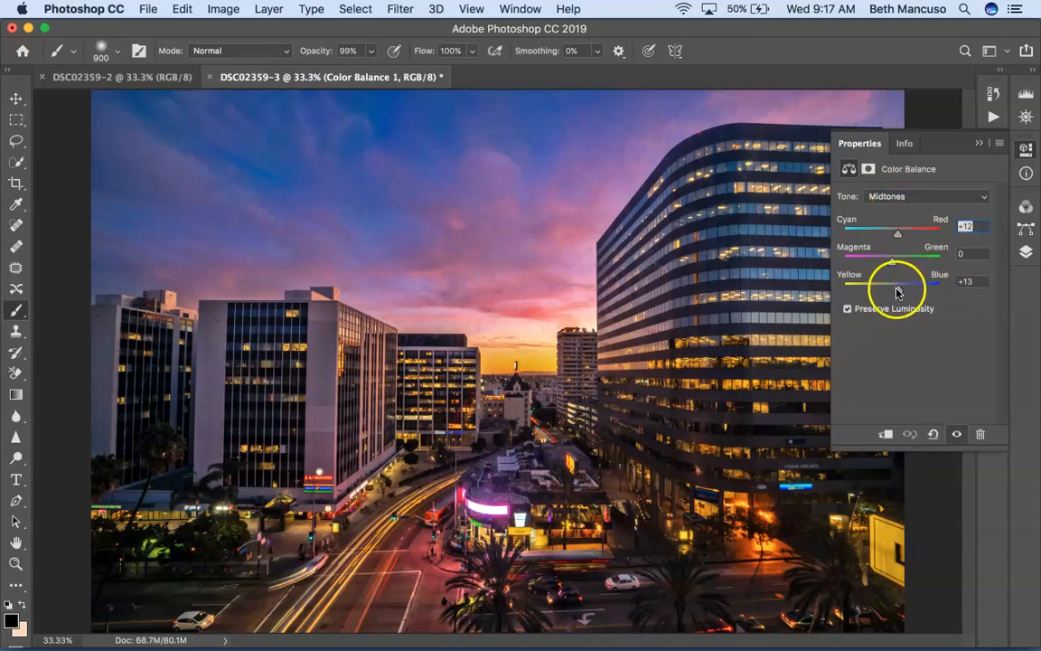
left_click_drag(897, 292, 896, 292)
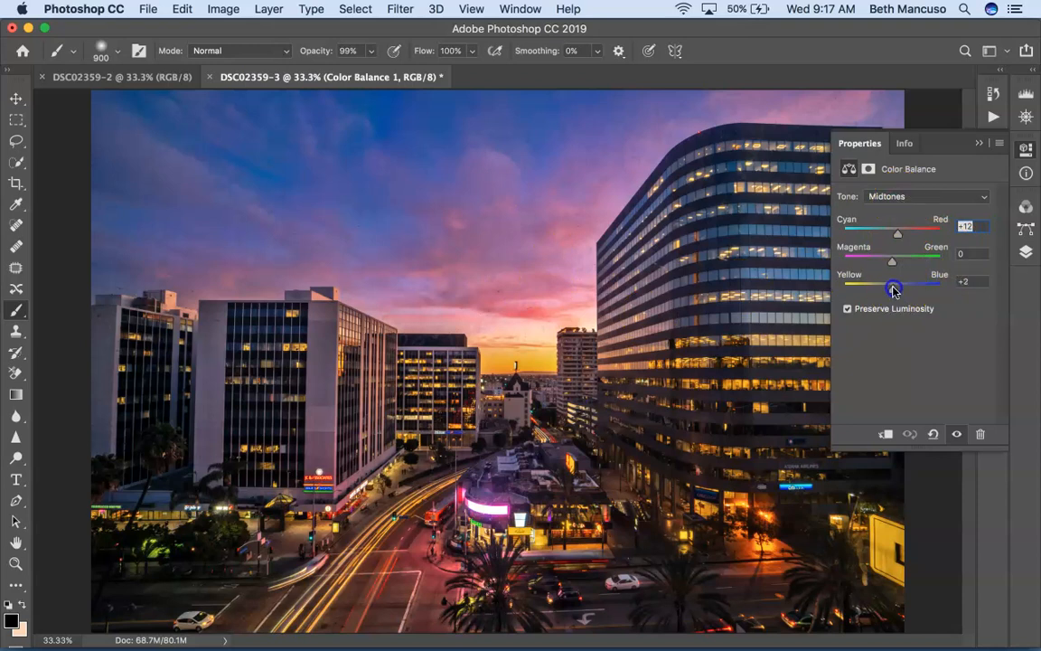
left_click(899, 193)
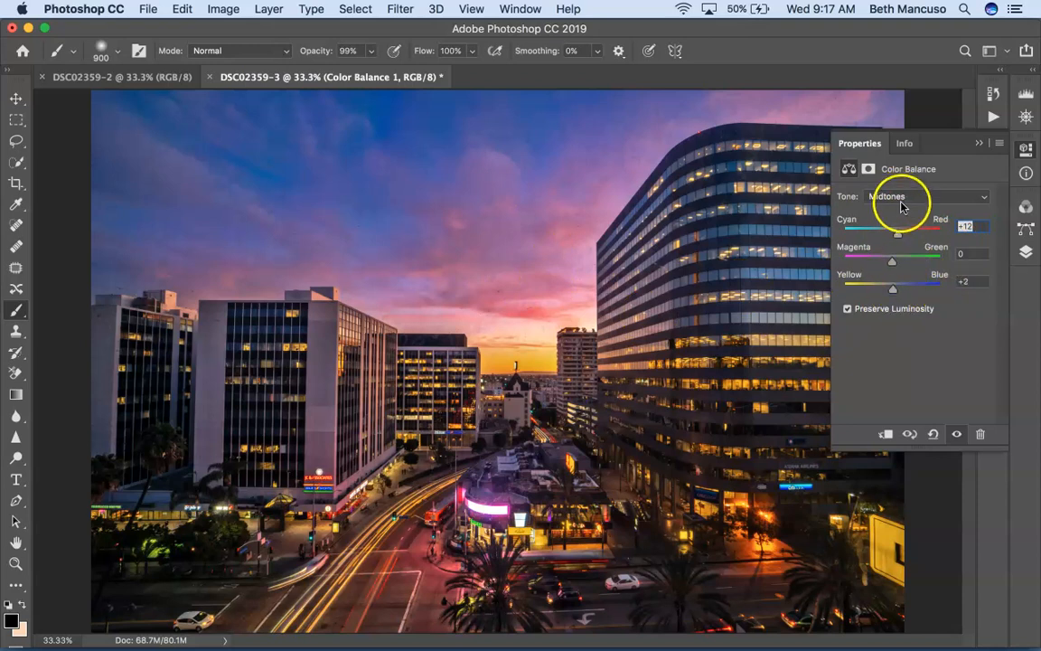
left_click(900, 204)
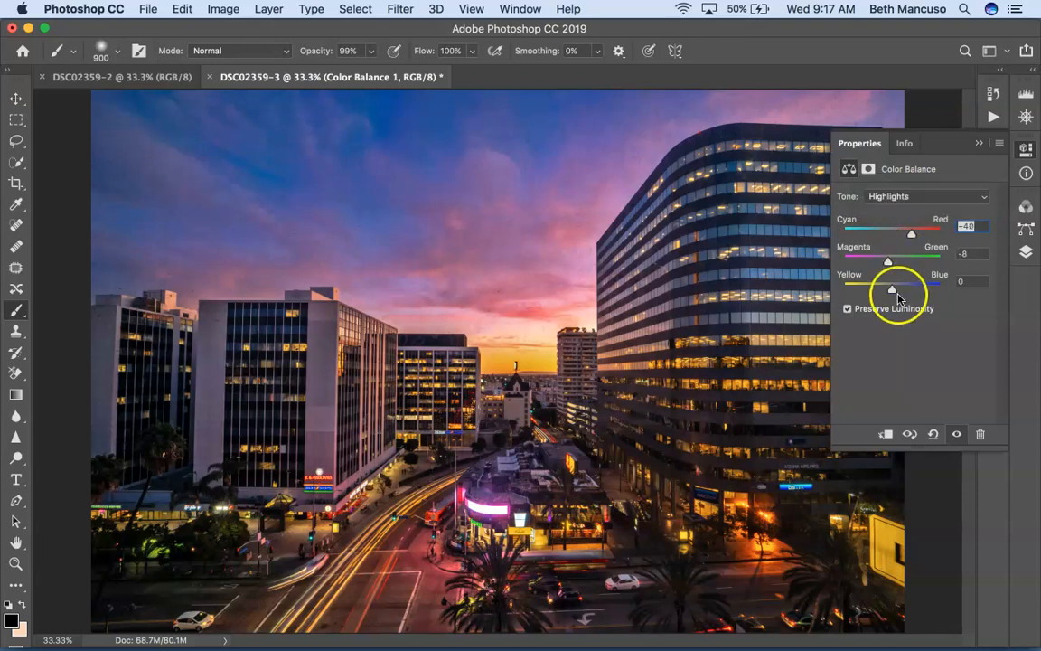
left_click_drag(894, 289, 875, 290)
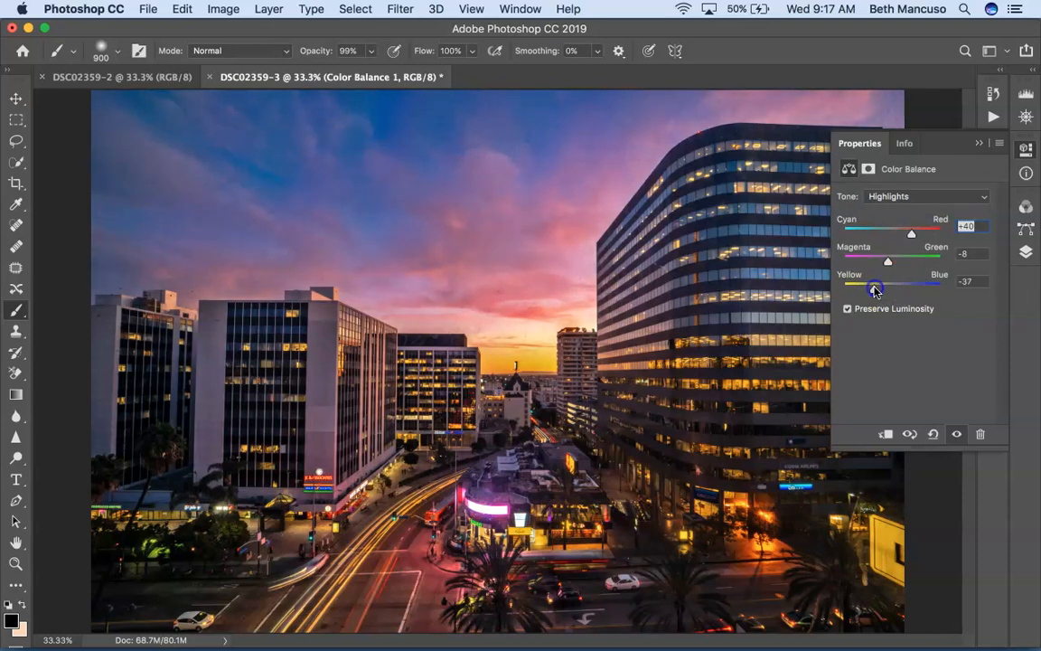
left_click(978, 144)
- Compare the photo with and without the pink sky adjustment and merge the visible layers into the Background
left_click(1025, 251)
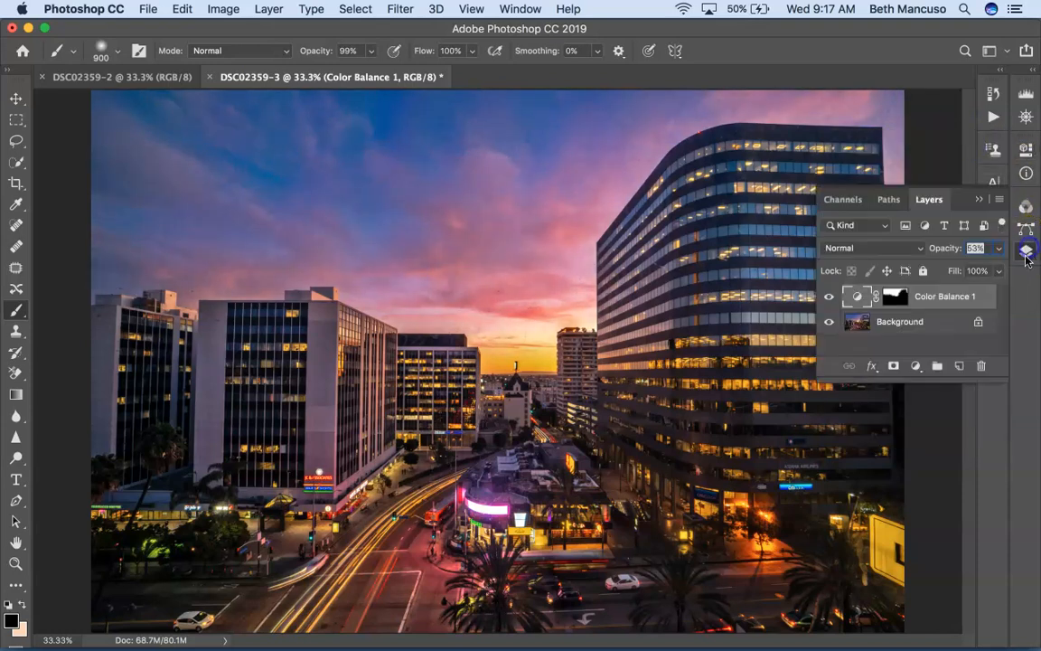
left_click(827, 297)
left_click(828, 296)
left_click(828, 296)
left_click(827, 297)
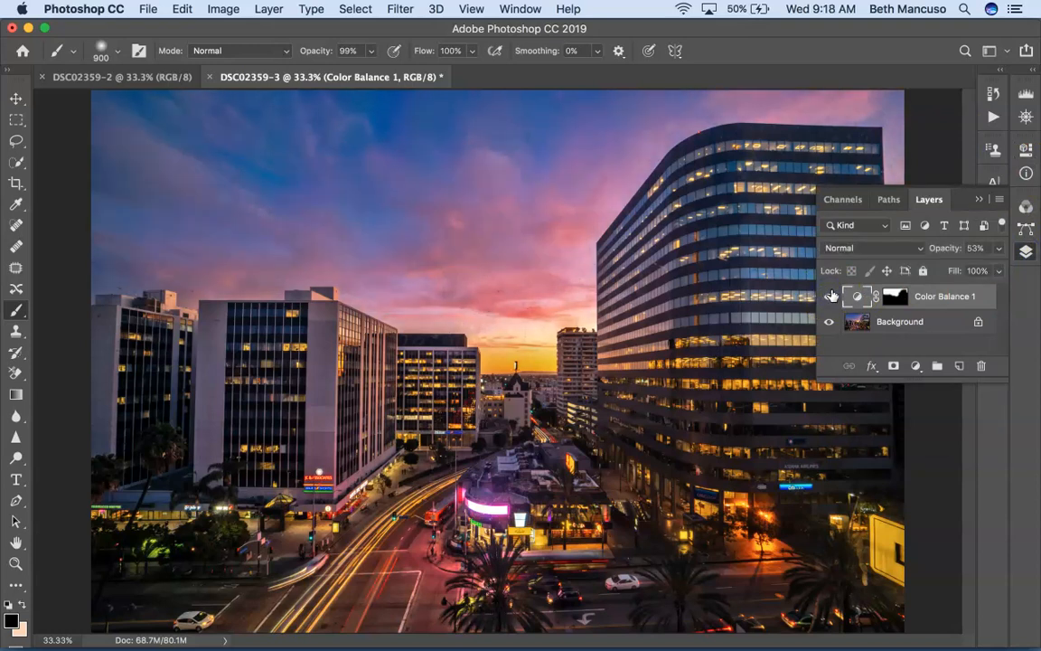
left_click(911, 328)
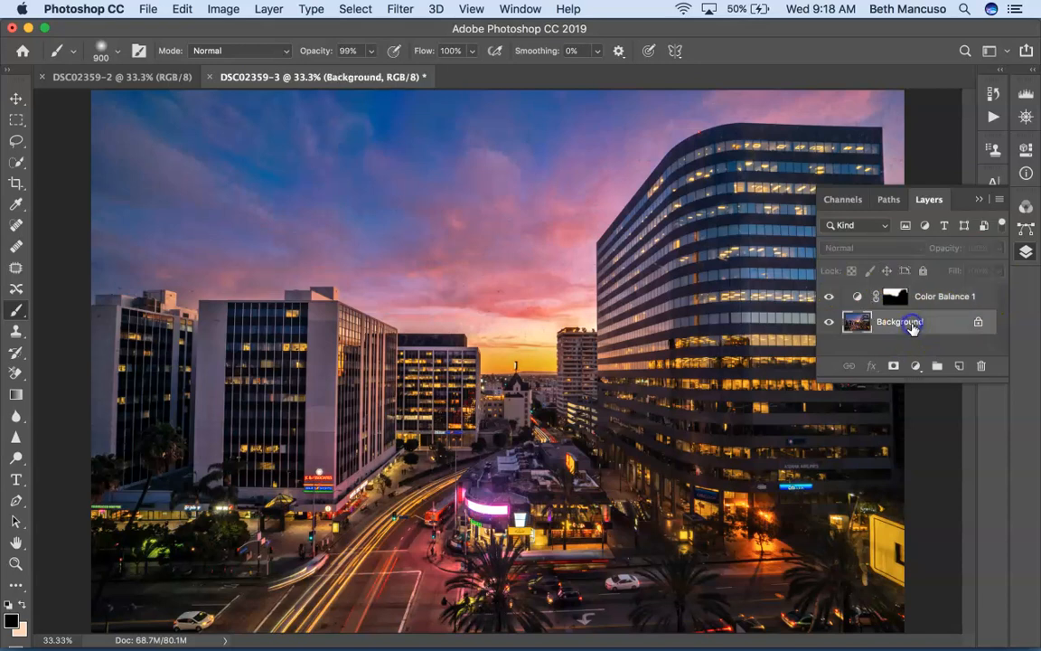
key("super+j")
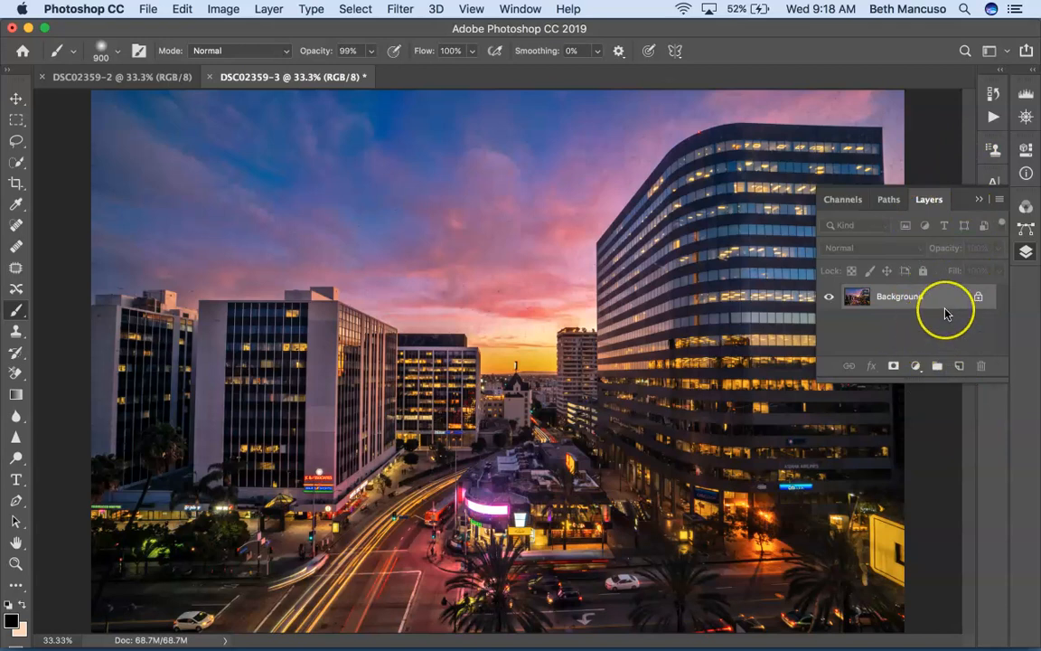
left_click(874, 343)
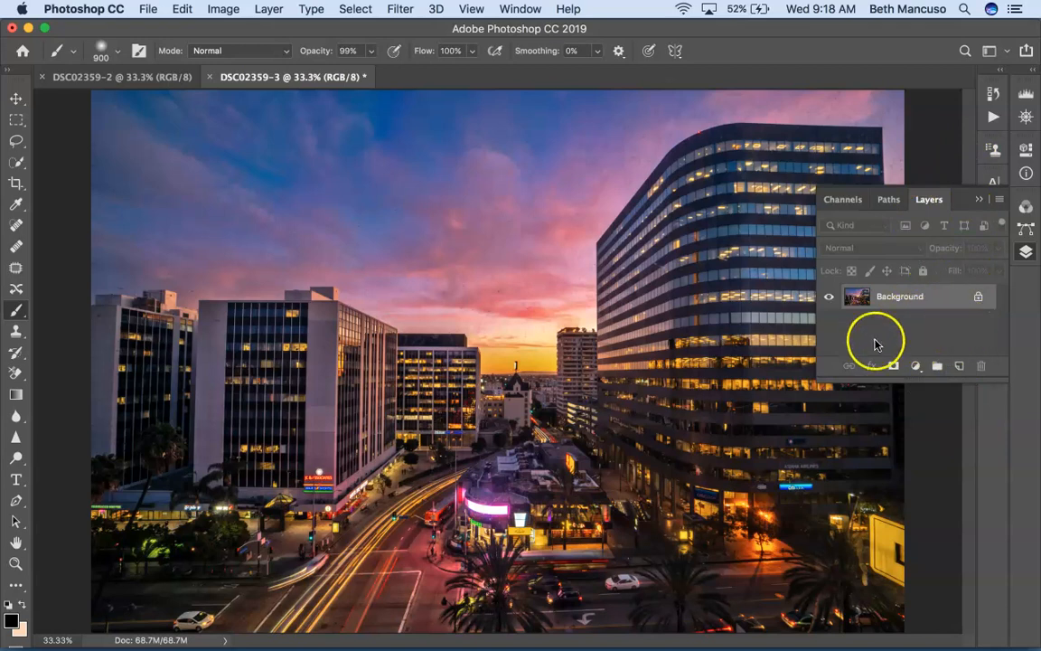
left_click(994, 93)
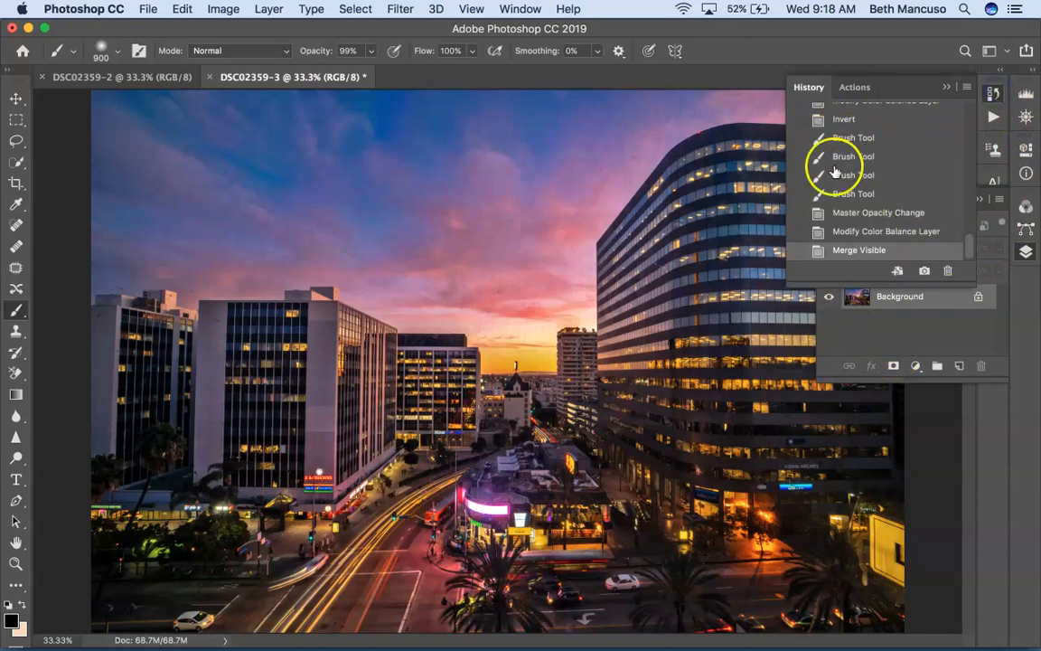
left_click(946, 88)
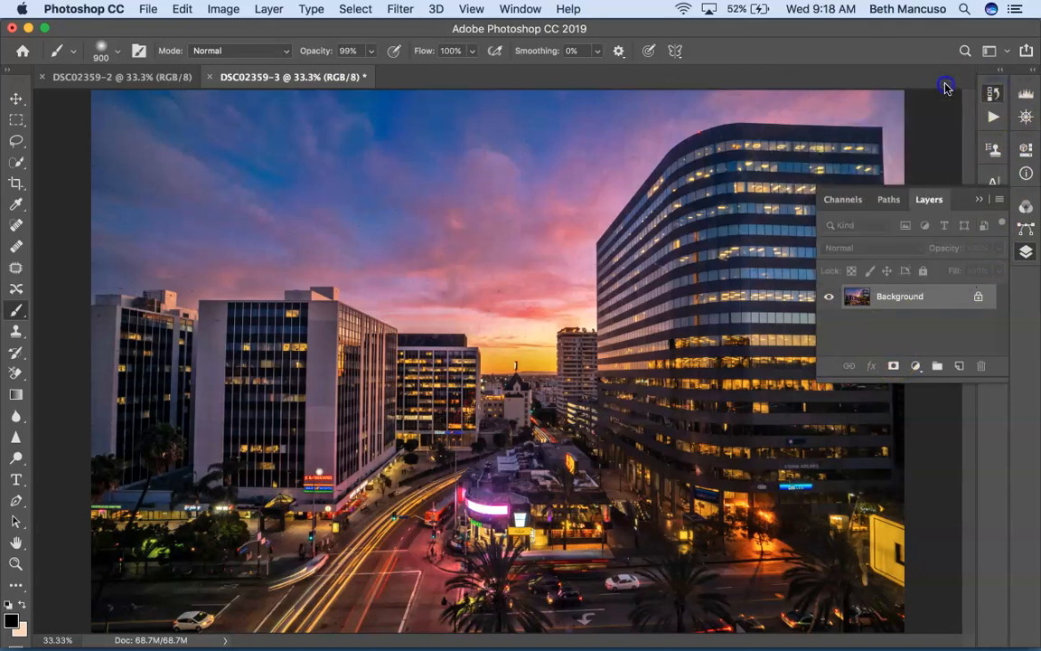
left_click(980, 199)
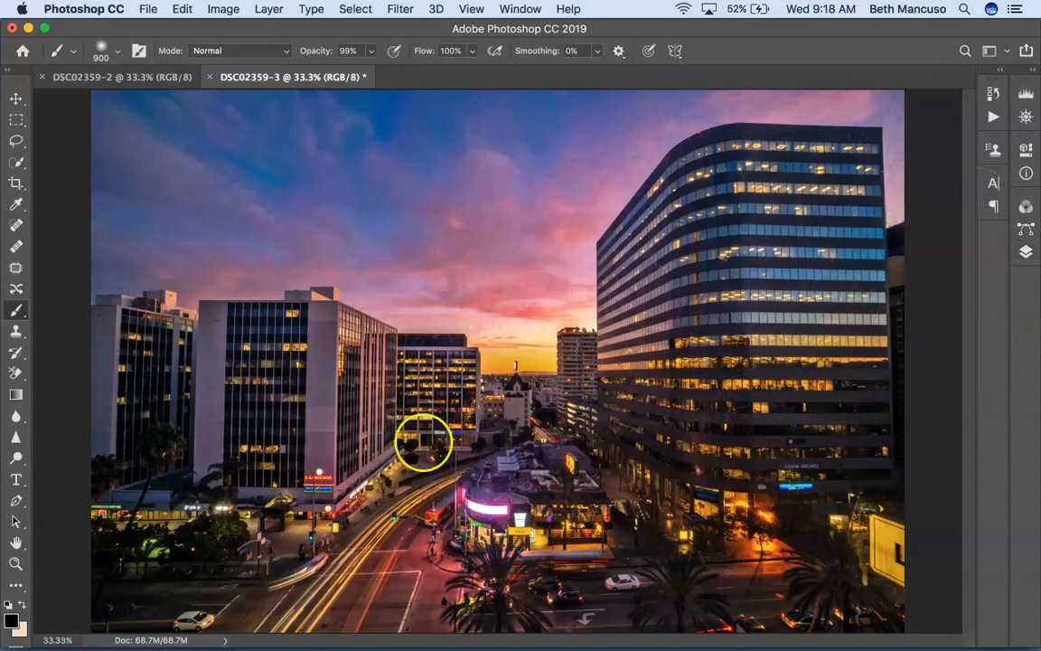
- Run the "paint on highlights" action from the landscapes set
left_click(994, 120)
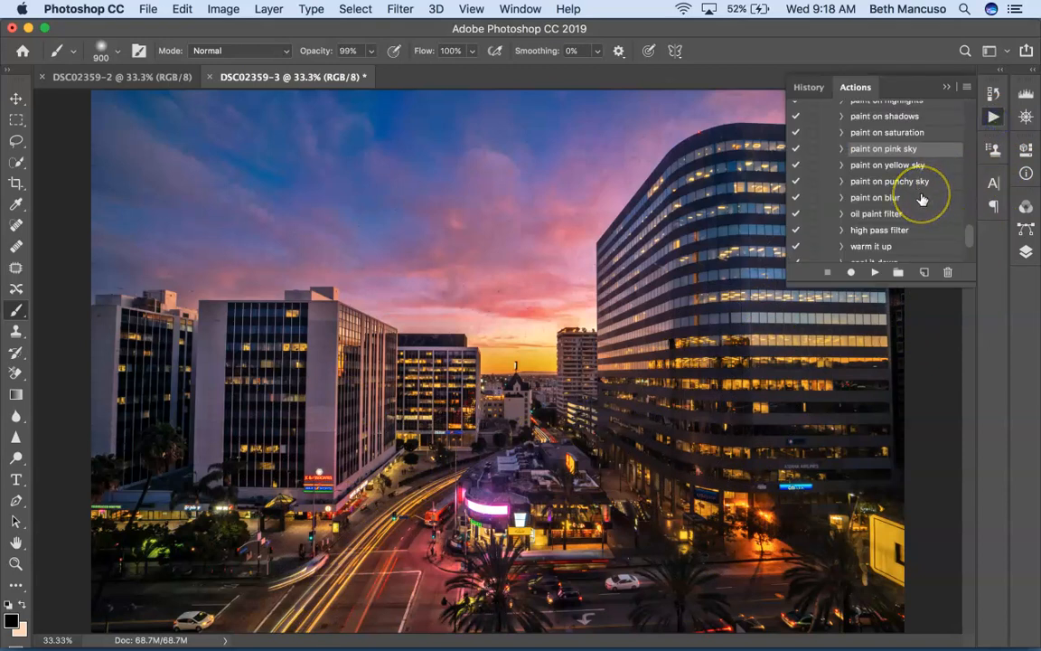
scroll(922, 199, "up", 5)
scroll(922, 199, "up", 5)
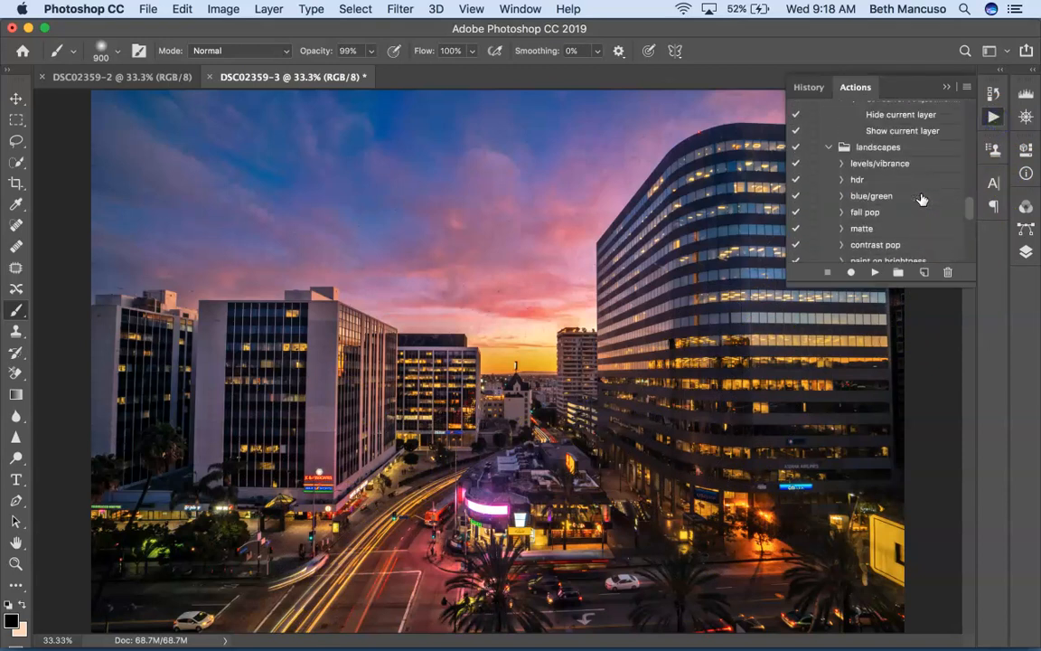
scroll(921, 199, "down", 10)
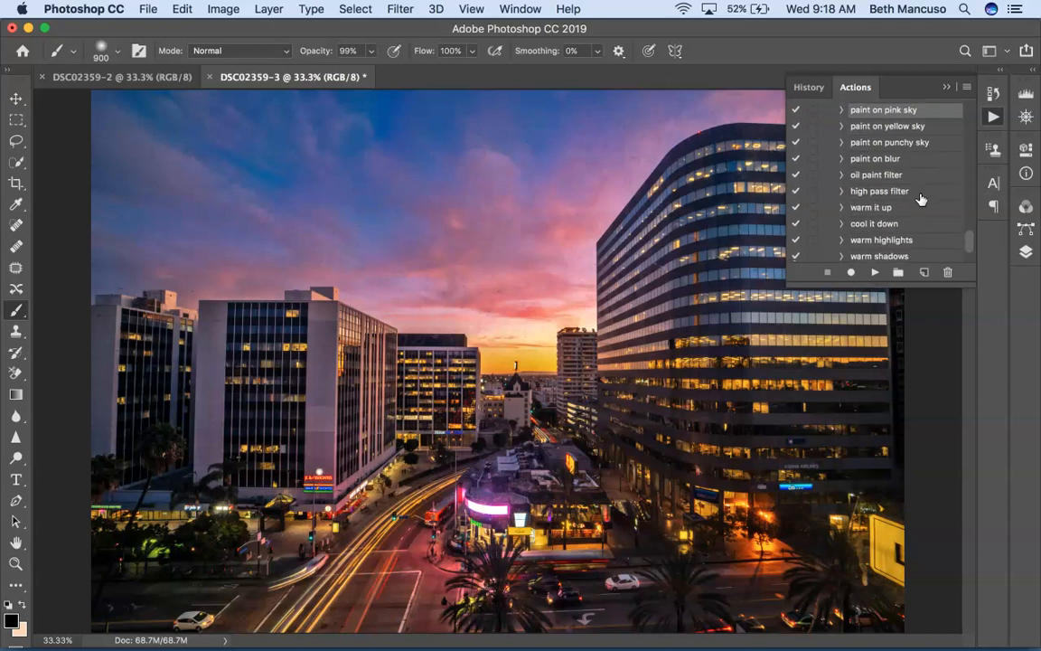
scroll(922, 199, "down", 1)
scroll(922, 199, "up", 7)
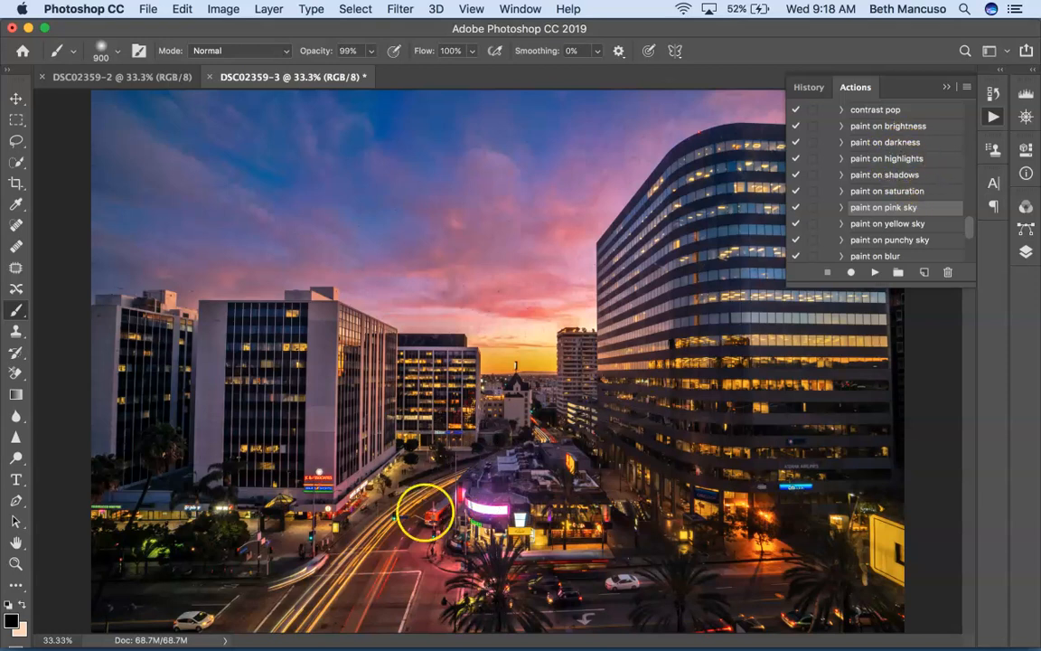
left_click(883, 158)
left_click(876, 275)
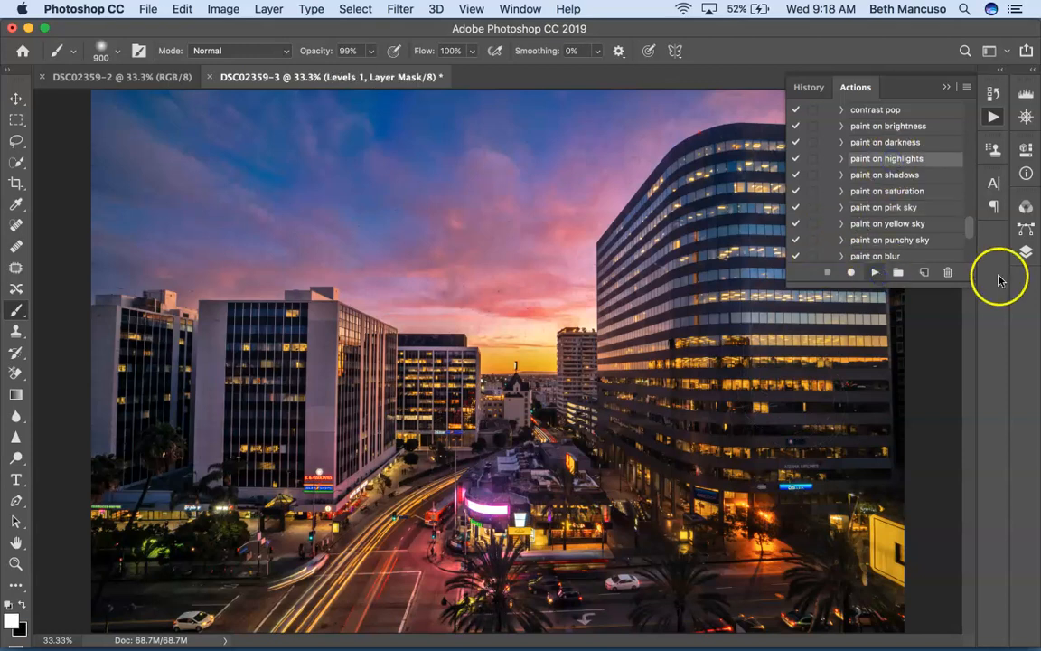
- Paint white at 900 px into the Levels 1 mask over the left-hand buildings, the trees and the street to brighten their highlights
left_click(1026, 252)
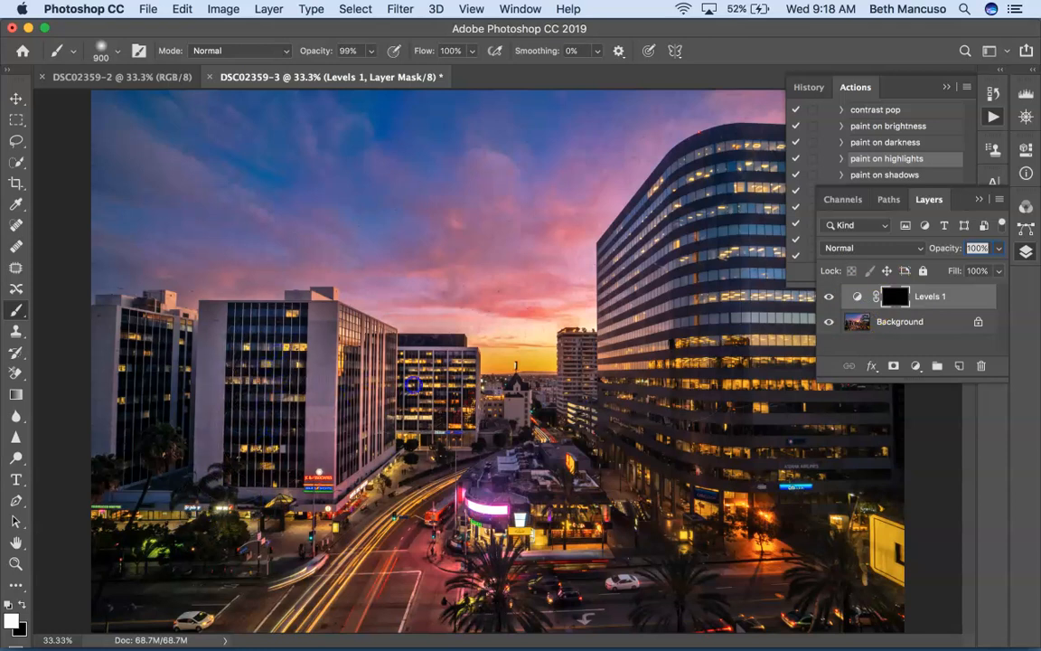
left_click_drag(386, 434, 375, 429)
left_click_drag(145, 414, 201, 412)
mouse_move(251, 449)
left_mouse_down()
mouse_move(236, 500)
mouse_move(178, 515)
left_mouse_up()
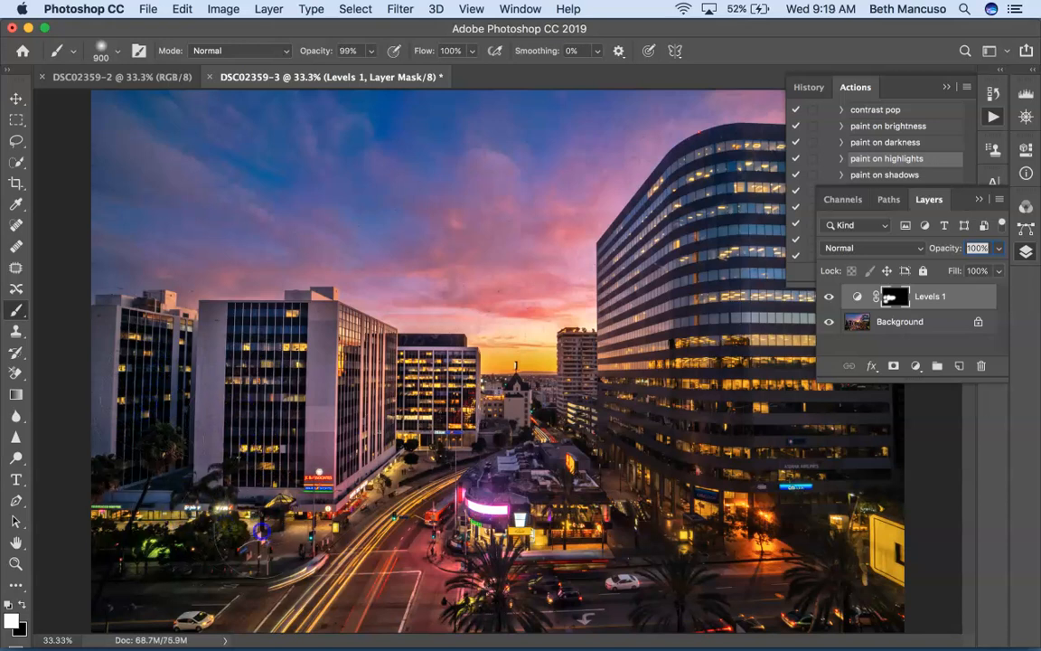
left_click_drag(289, 616, 426, 514)
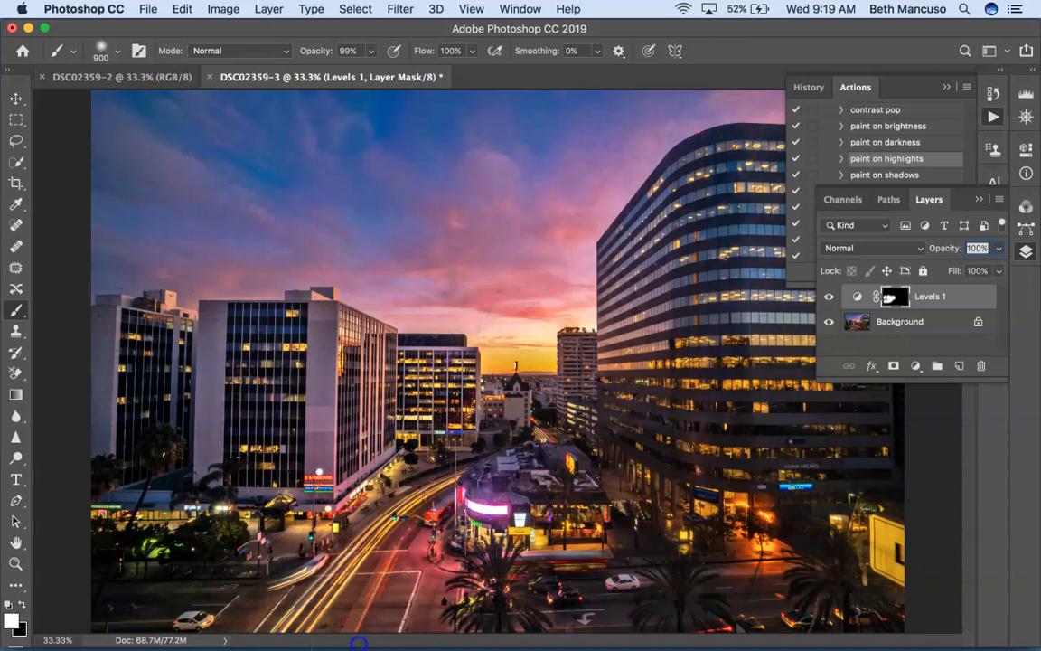
mouse_move(446, 585)
left_mouse_down()
mouse_move(500, 568)
mouse_move(564, 538)
mouse_move(553, 571)
mouse_move(527, 585)
mouse_move(569, 588)
mouse_move(660, 565)
mouse_move(742, 517)
mouse_move(773, 588)
mouse_move(815, 602)
mouse_move(783, 640)
left_mouse_up()
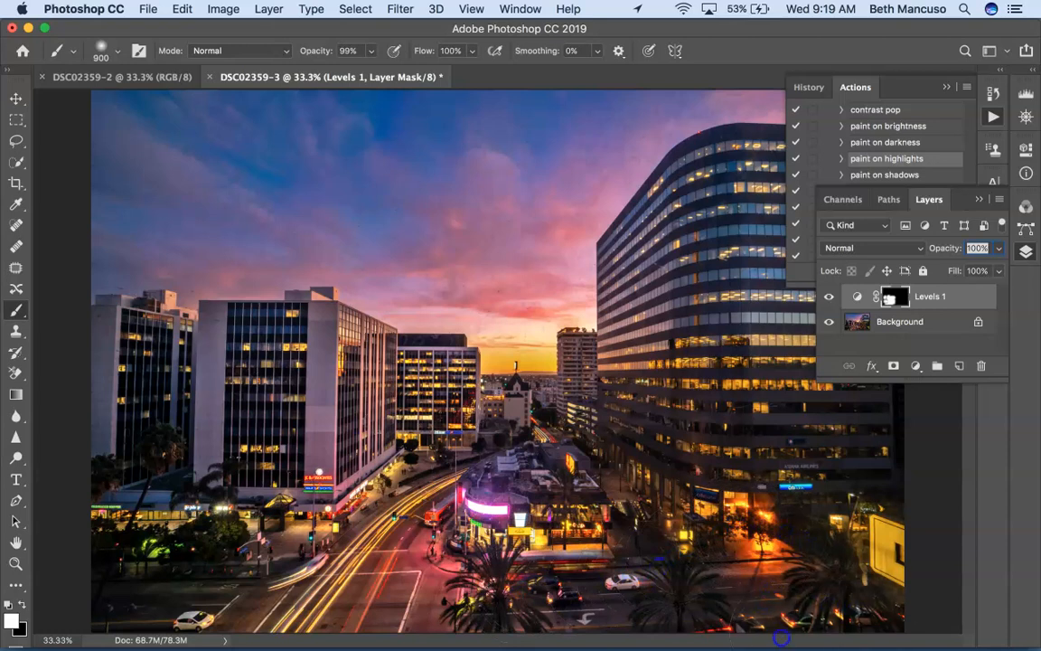
- Paint highlights onto the large curved office building and the distant buildings at the street's end in the Levels 1 mask
left_click(949, 91)
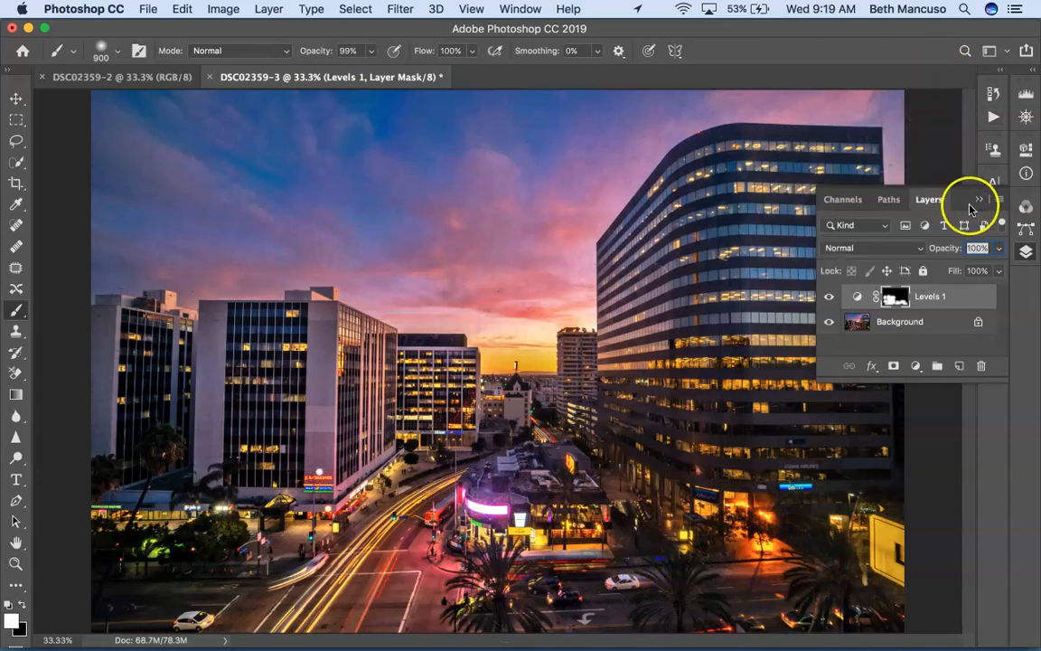
left_click(944, 200)
mouse_move(766, 189)
left_mouse_down()
mouse_move(744, 192)
mouse_move(639, 301)
left_mouse_up()
mouse_move(716, 286)
left_mouse_down()
mouse_move(827, 320)
mouse_move(800, 344)
mouse_move(639, 375)
mouse_move(661, 392)
left_mouse_up()
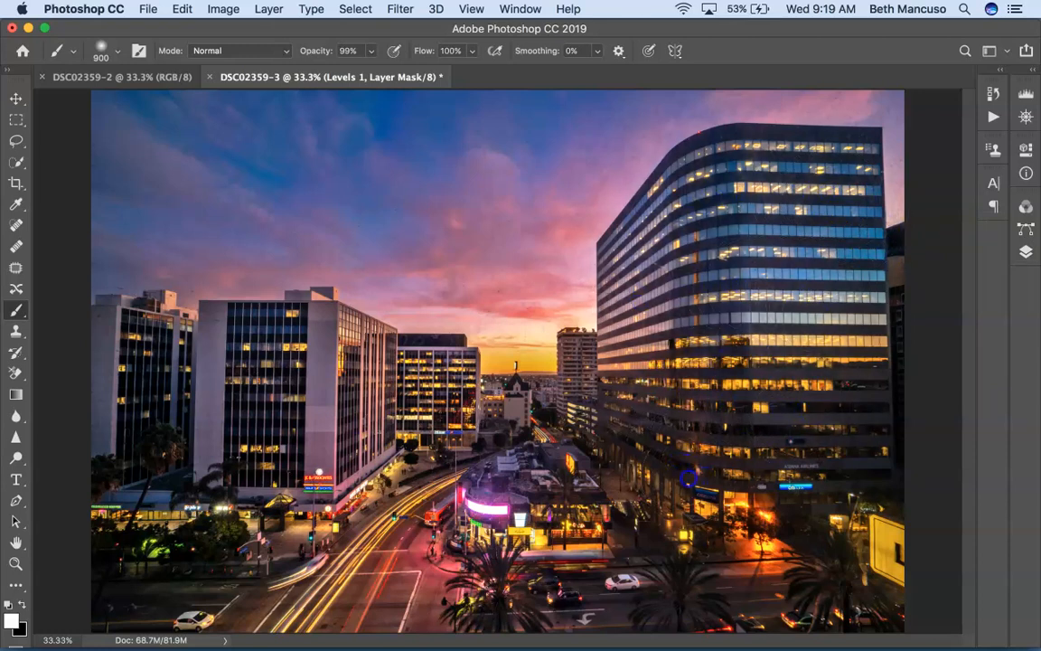
left_click_drag(547, 404, 519, 421)
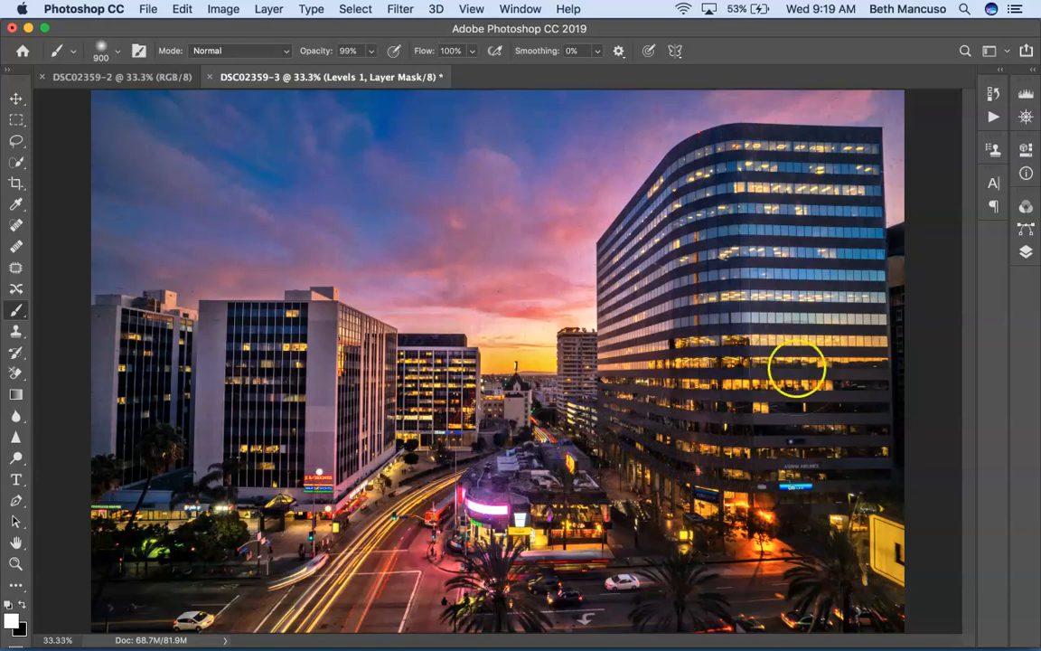
- Compare the photo with and without the painted highlights of the Levels 1 layer
left_click(1026, 254)
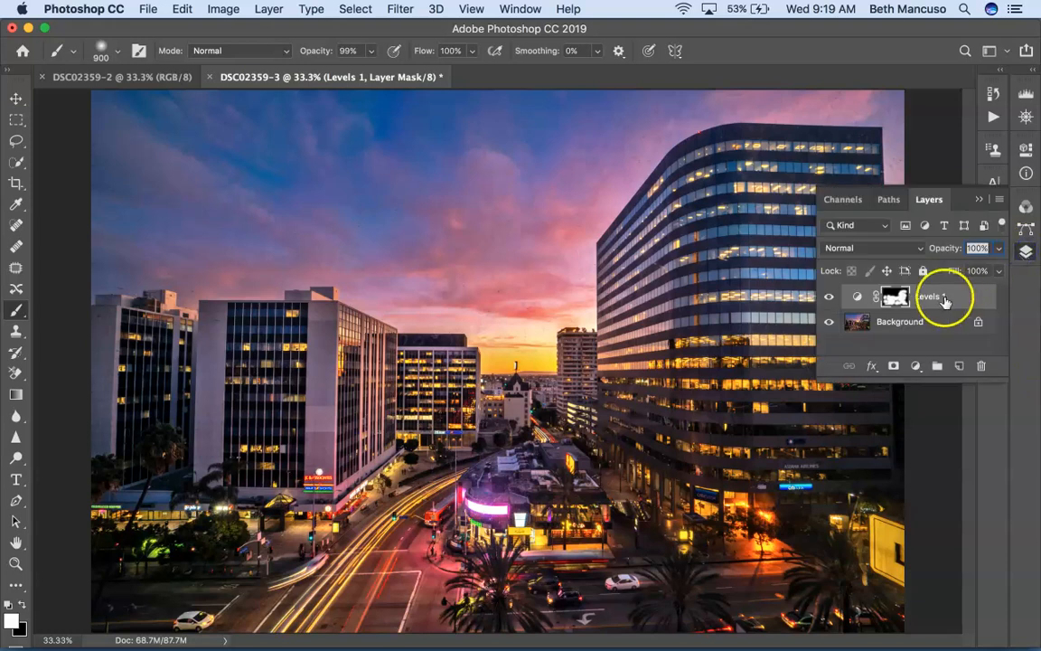
left_click(830, 296)
left_click(829, 296)
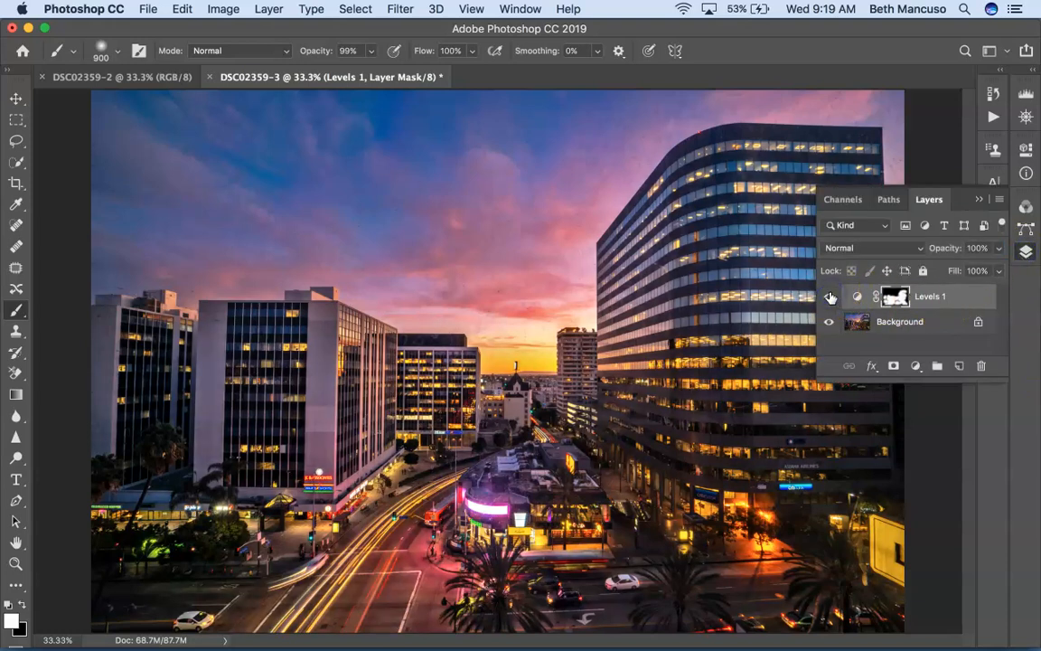
left_click(829, 296)
left_click(829, 296)
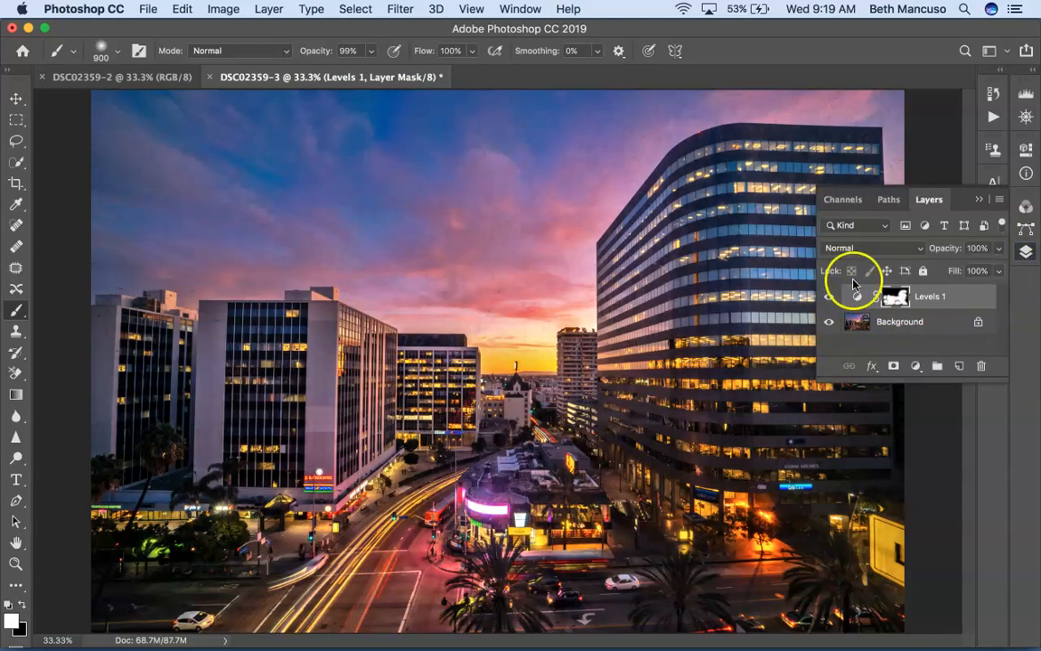
- Reduce the opacity of the Levels 1 highlights layer to 42% and compare the photo with and without it
left_click(999, 250)
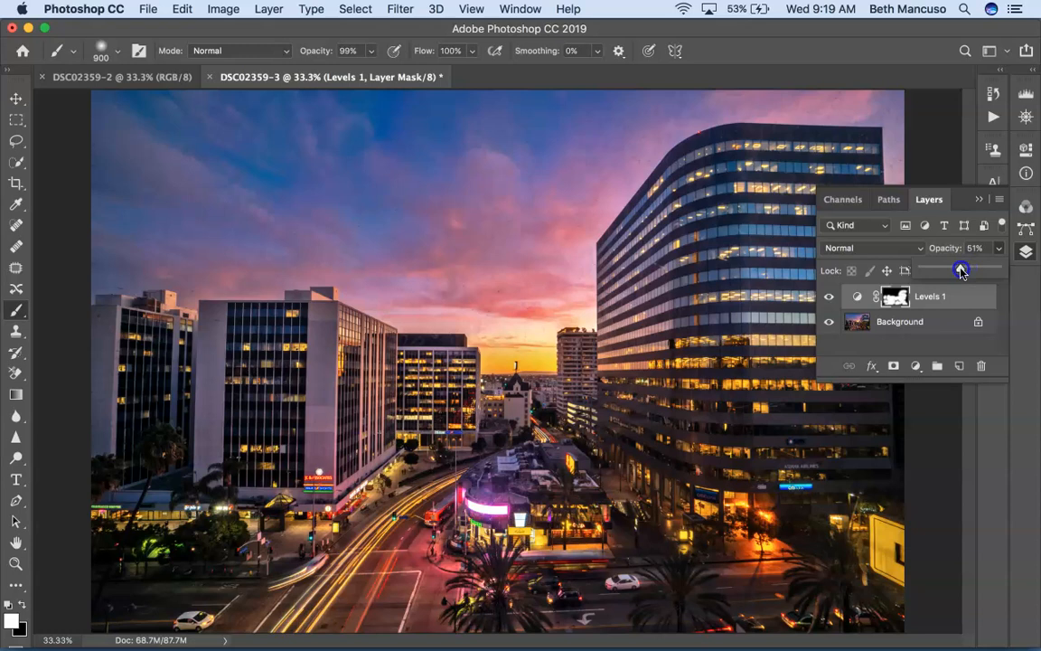
left_click(999, 249)
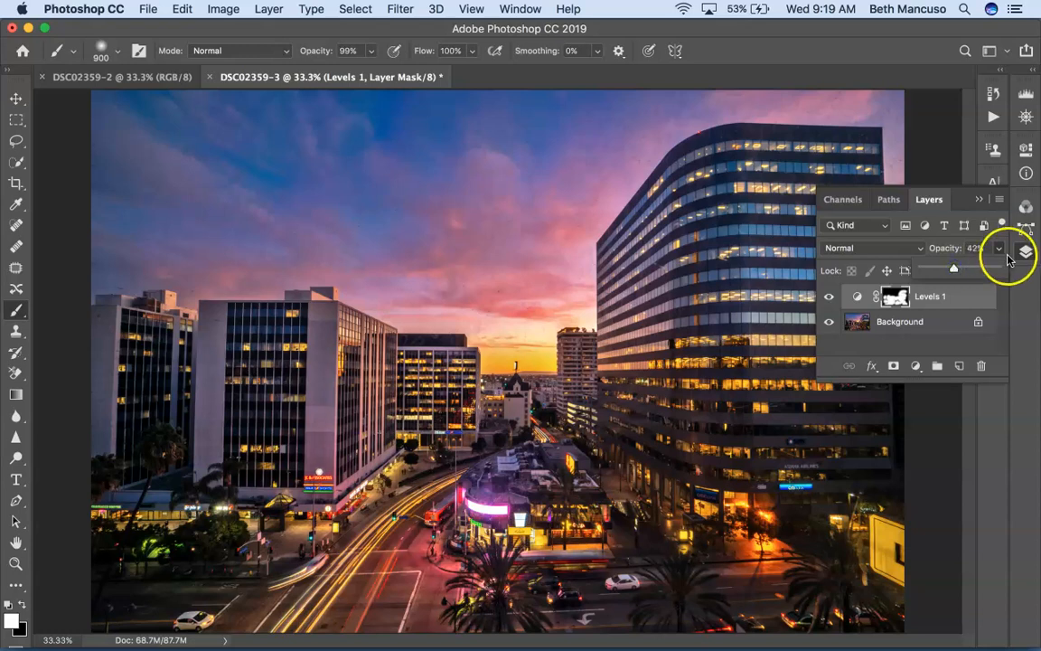
left_click(830, 296)
left_click(829, 298)
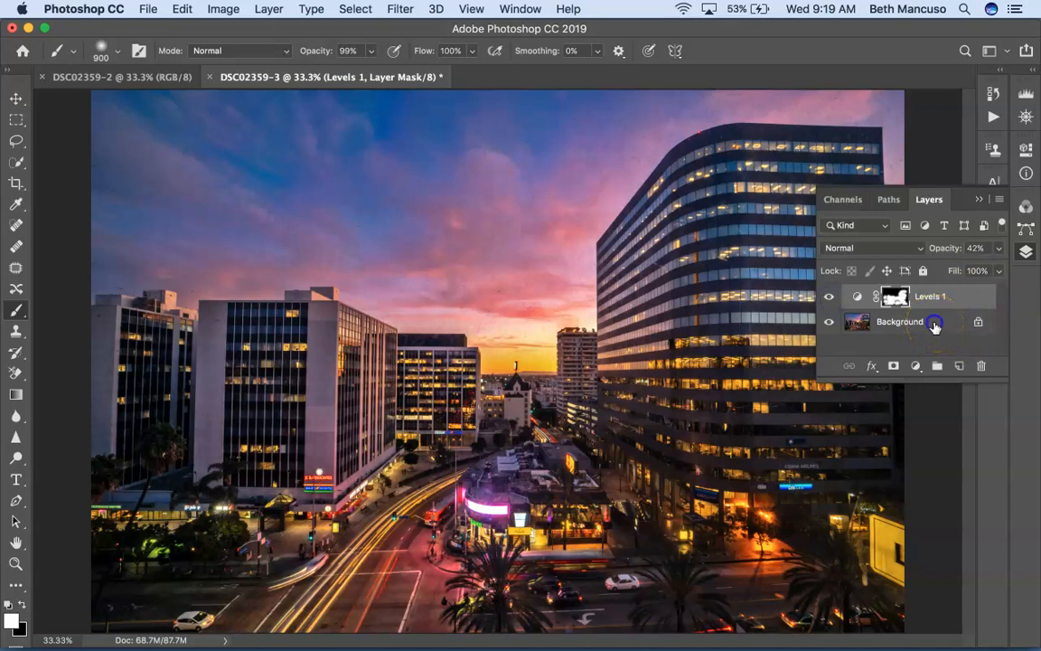
- Merge the Levels 1 highlights layer into the Background and duplicate the merged layer
left_click(935, 326)
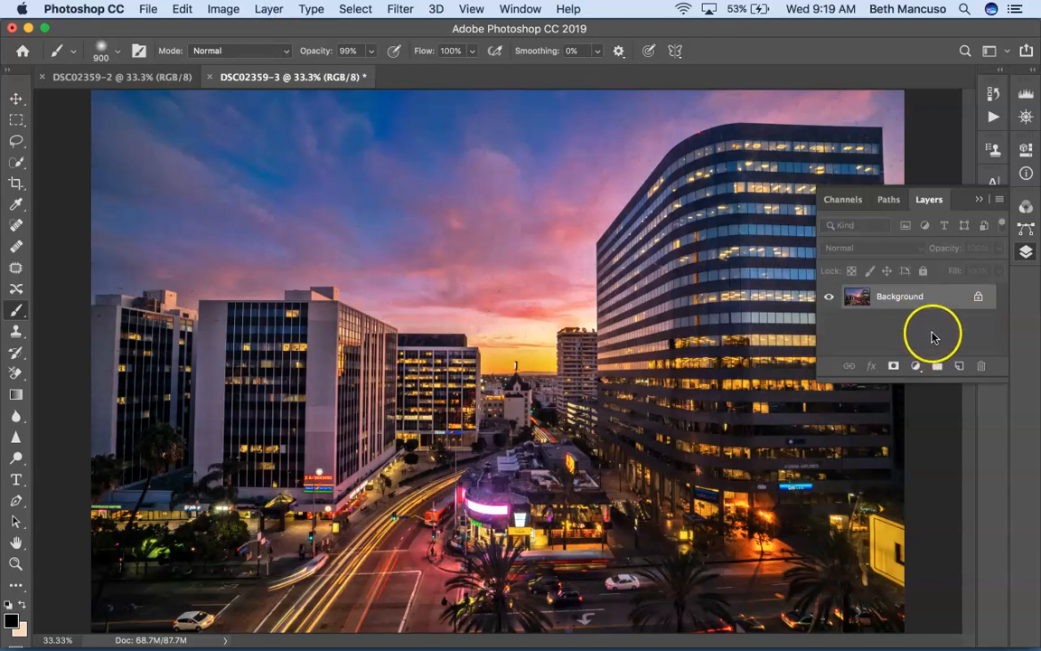
key("super+j")
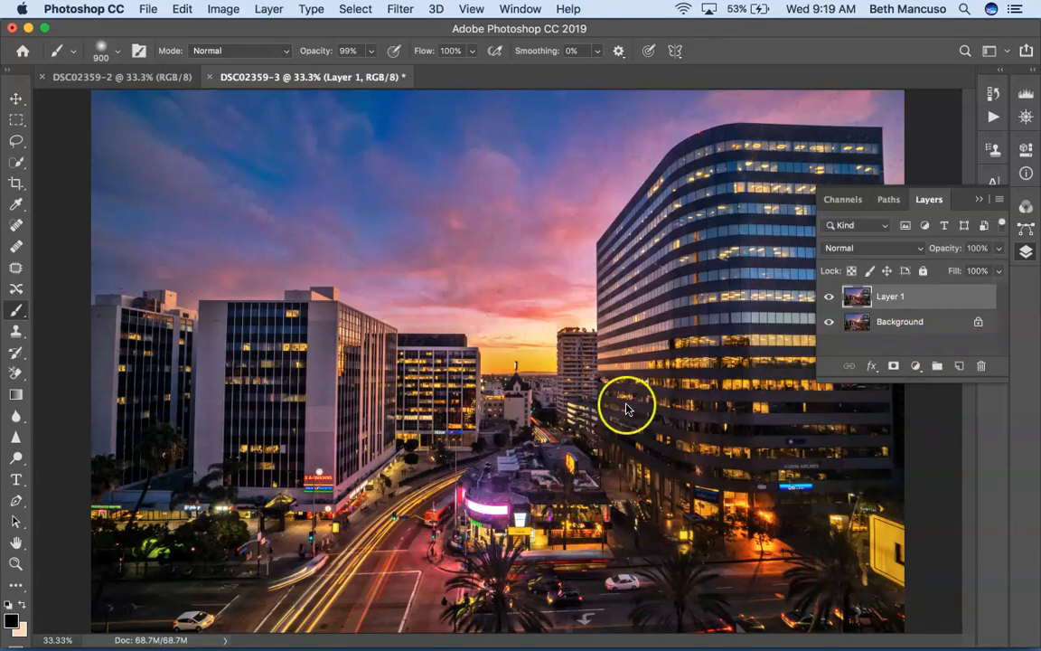
- Dodge the highlights at 15% exposure on the left-hand office buildings and the street's far end on Layer 1
left_click(15, 462)
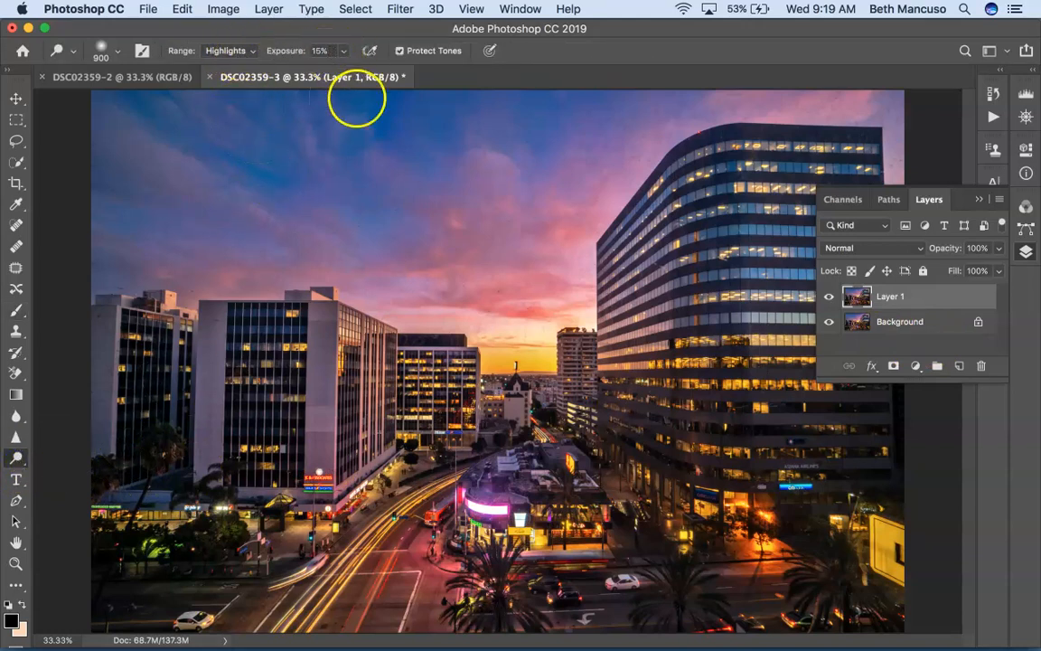
mouse_move(386, 327)
left_mouse_down()
mouse_move(332, 367)
mouse_move(286, 361)
left_mouse_up()
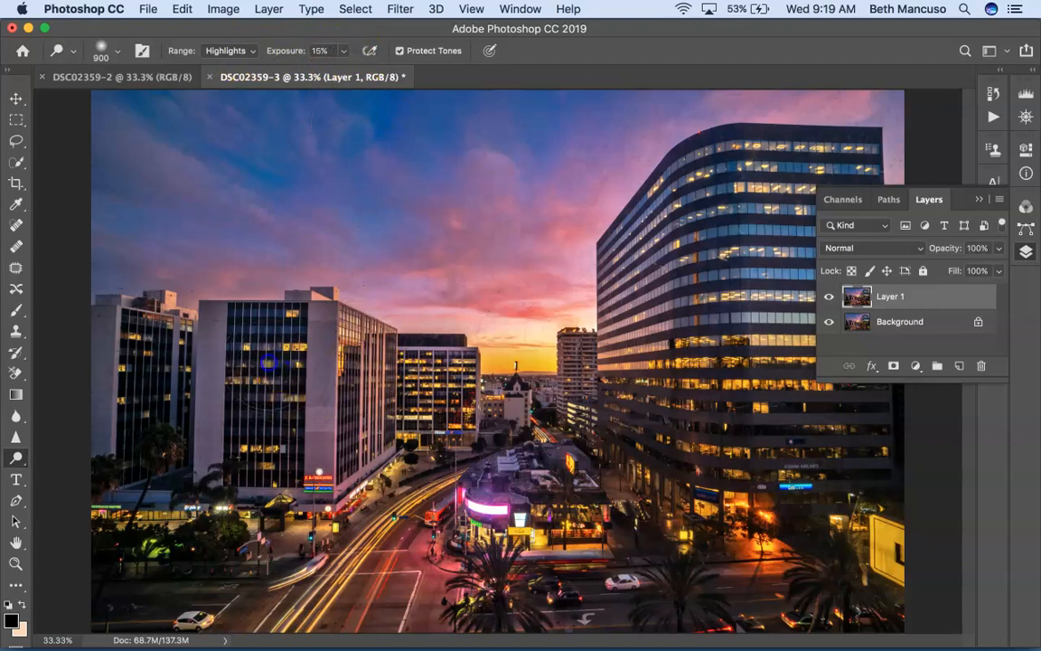
left_click_drag(386, 347, 440, 393)
left_click_drag(458, 465, 538, 437)
left_click(463, 470)
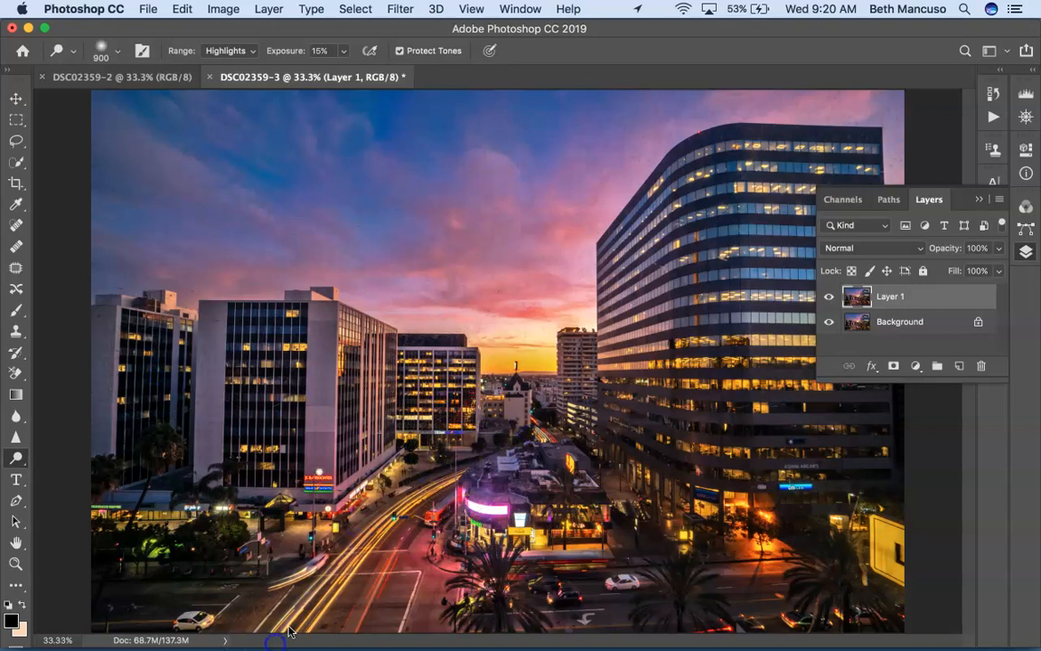
- Dodge the highlights on the light trails, the foreground street, the neon-lit restaurant and the curved building's lower floors
left_click_drag(438, 491, 371, 606)
left_click(365, 623)
left_click(279, 603)
left_click_drag(448, 523, 437, 509)
left_click(586, 520)
left_click(746, 530)
left_click_drag(702, 445, 660, 422)
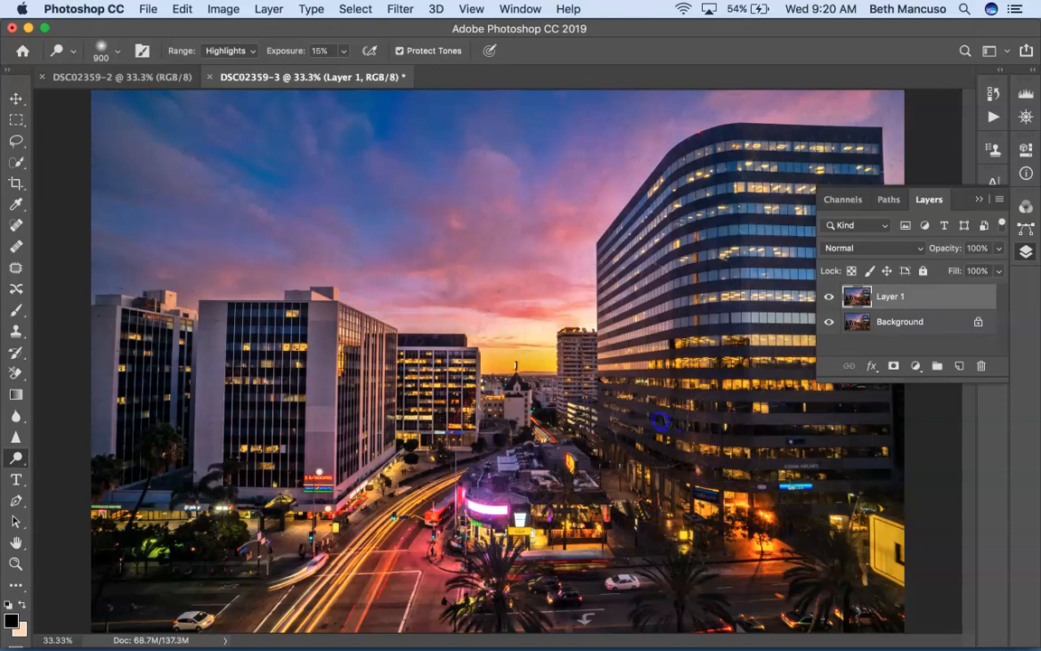
- Dodge the highlights along the curved office building's windows and edges with its whole facade uncovered
left_click(979, 199)
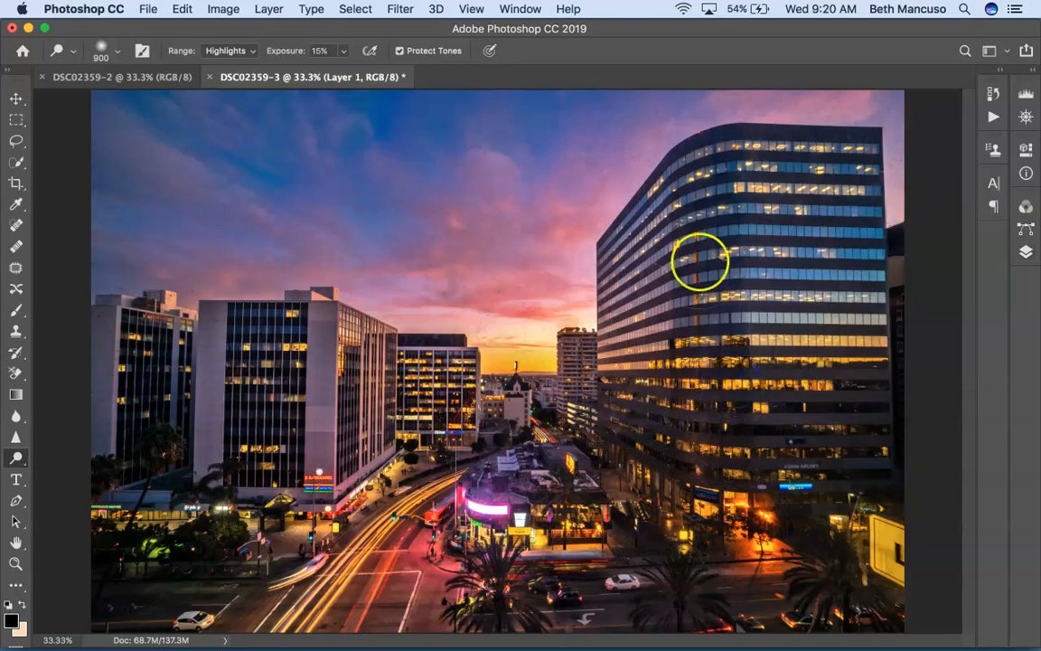
left_click(630, 319)
left_click_drag(824, 206, 824, 206)
left_click(626, 323)
left_click_drag(632, 404, 568, 410)
left_click_drag(891, 306, 891, 306)
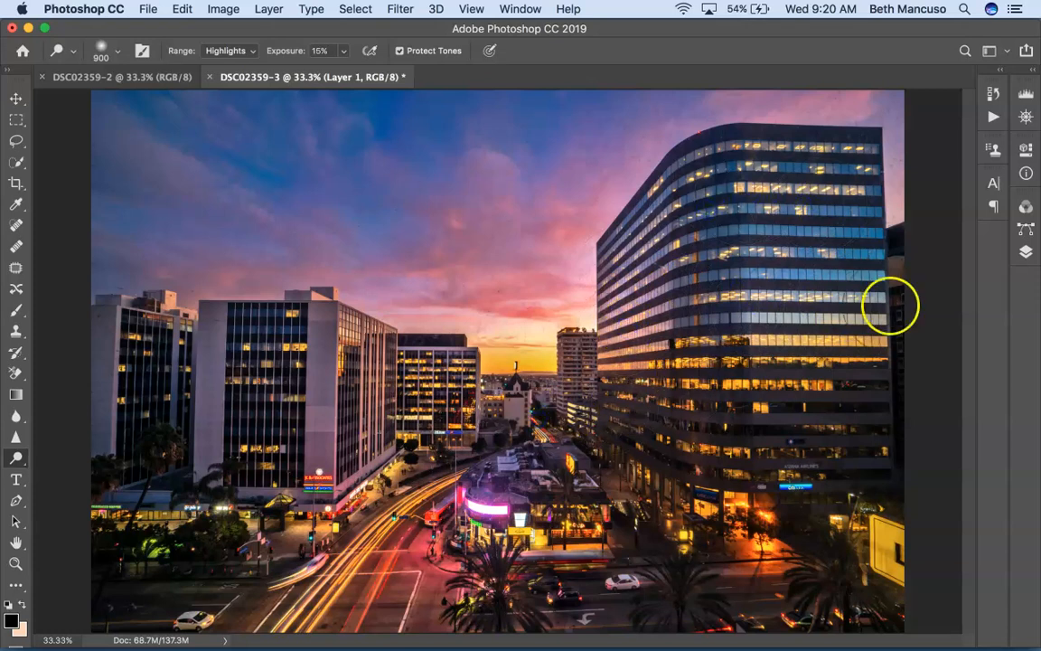
- Compare the photo with and without the dodging on Layer 1
left_click(1025, 252)
left_click(829, 296)
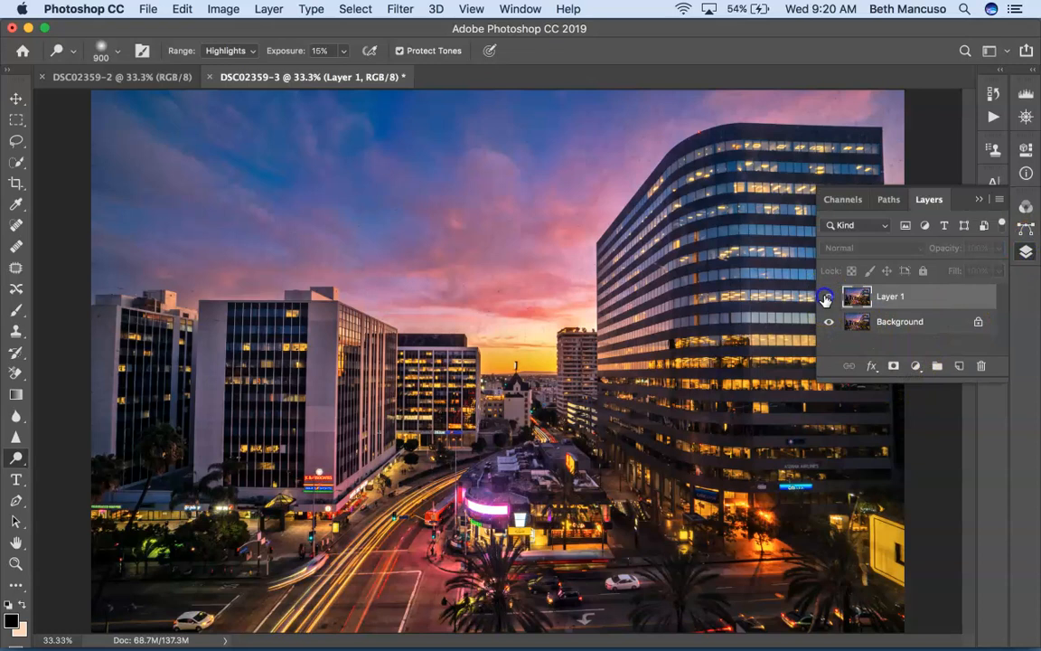
left_click(828, 297)
left_click(829, 297)
left_click(829, 296)
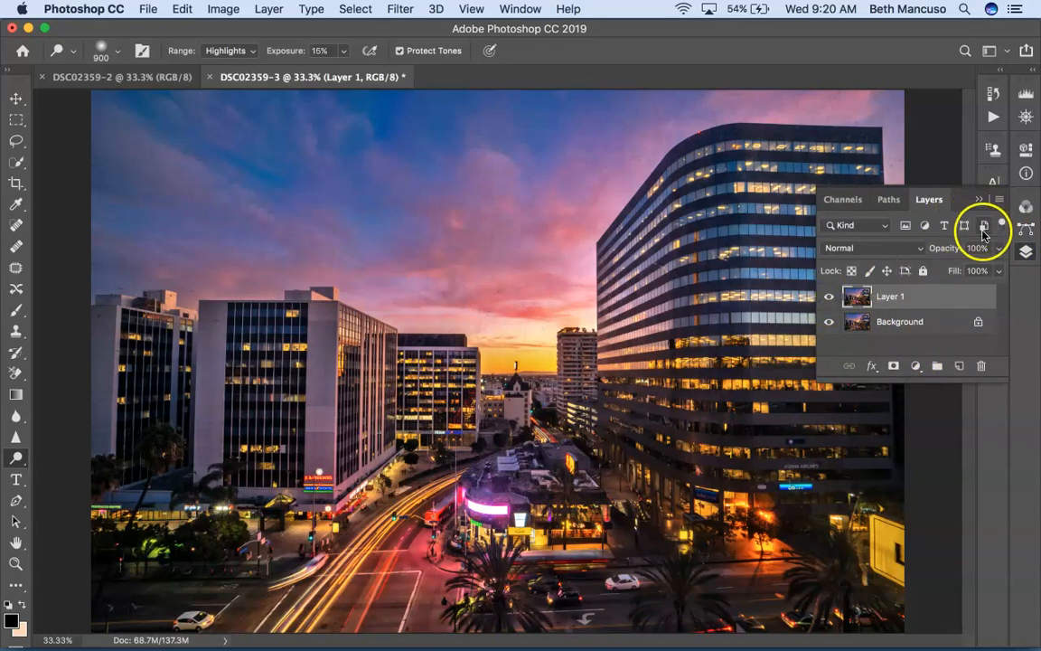
- Merge the dodged Layer 1 into the Background and duplicate the merged layer
left_click(948, 322)
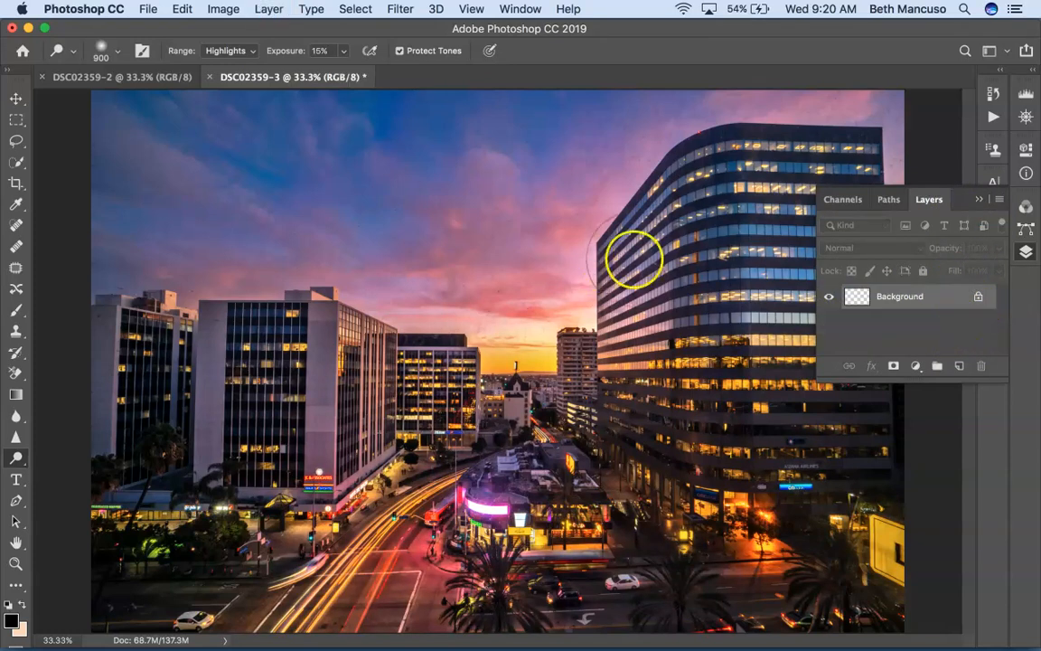
mouse_move(509, 173)
left_mouse_down()
mouse_move(478, 189)
mouse_move(508, 163)
mouse_move(473, 222)
mouse_move(581, 168)
mouse_move(546, 177)
left_mouse_up()
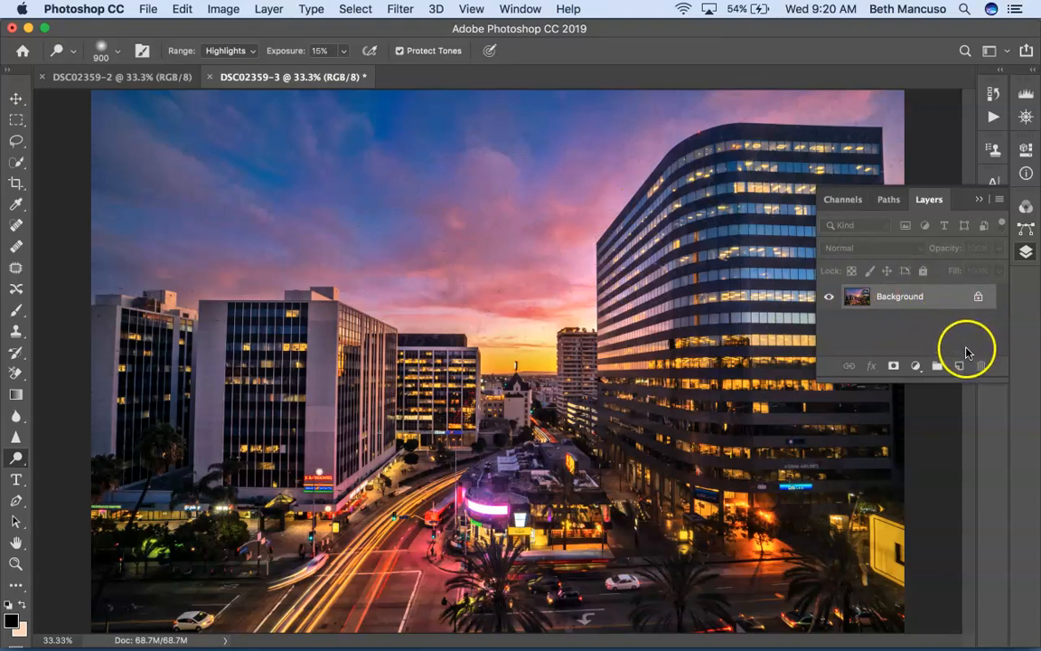
key("super+j")
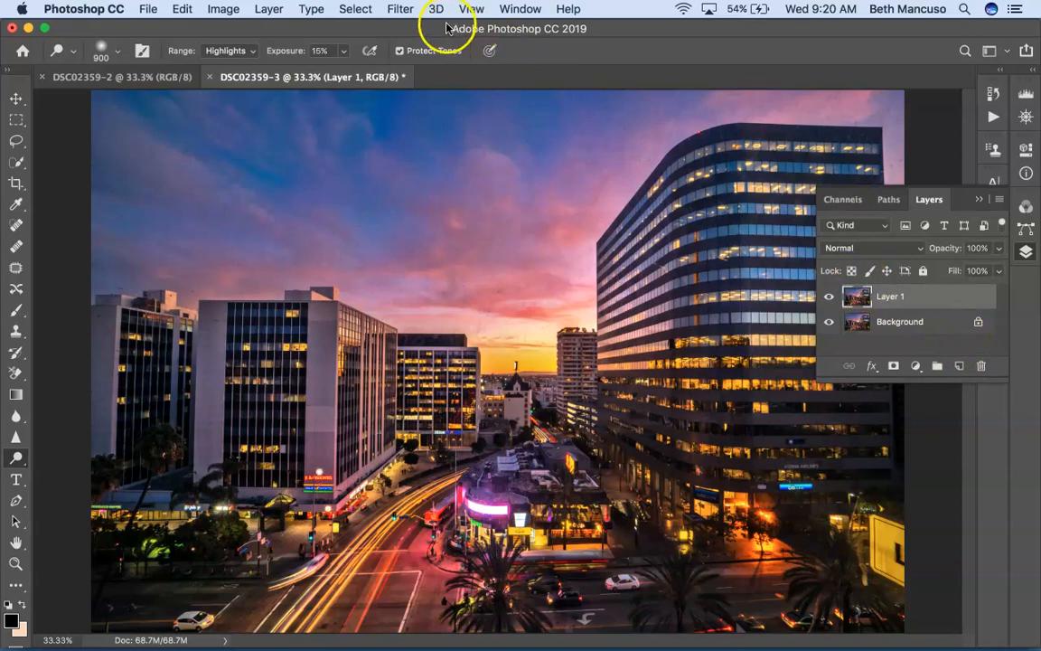
- Apply the Camera Raw Filter to Layer 1 with luminance noise reduction set to 100
left_click(398, 11)
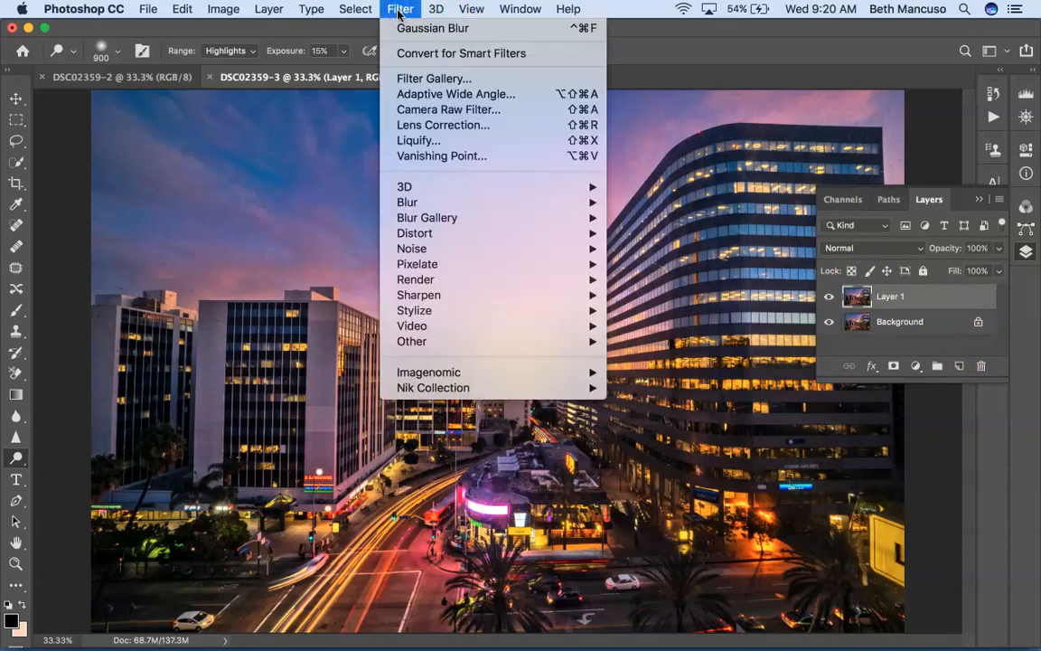
left_click(422, 111)
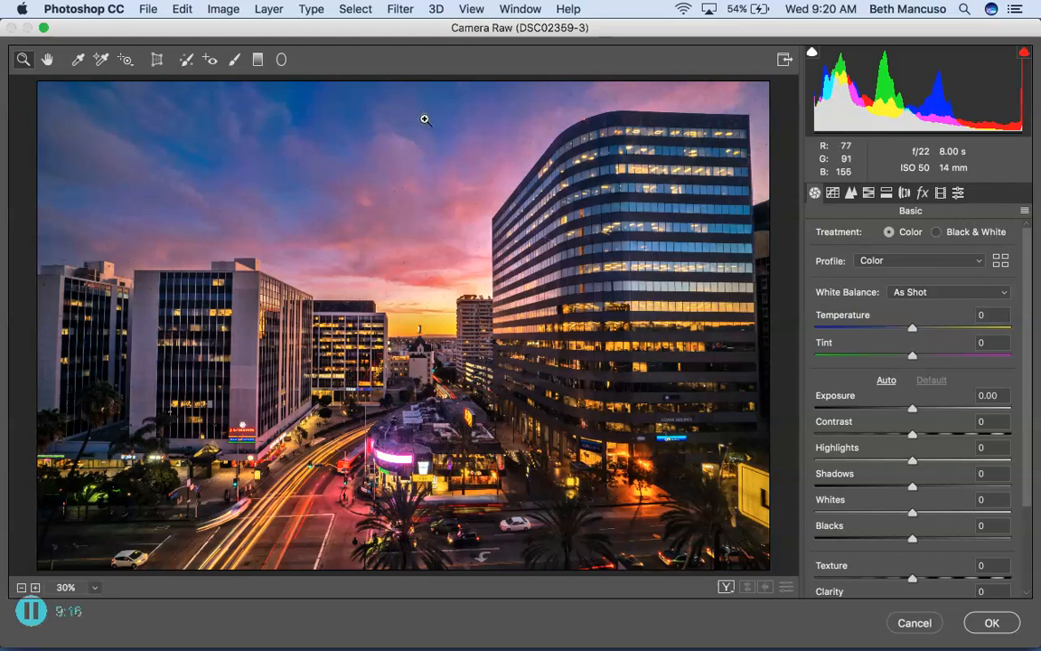
left_click(850, 193)
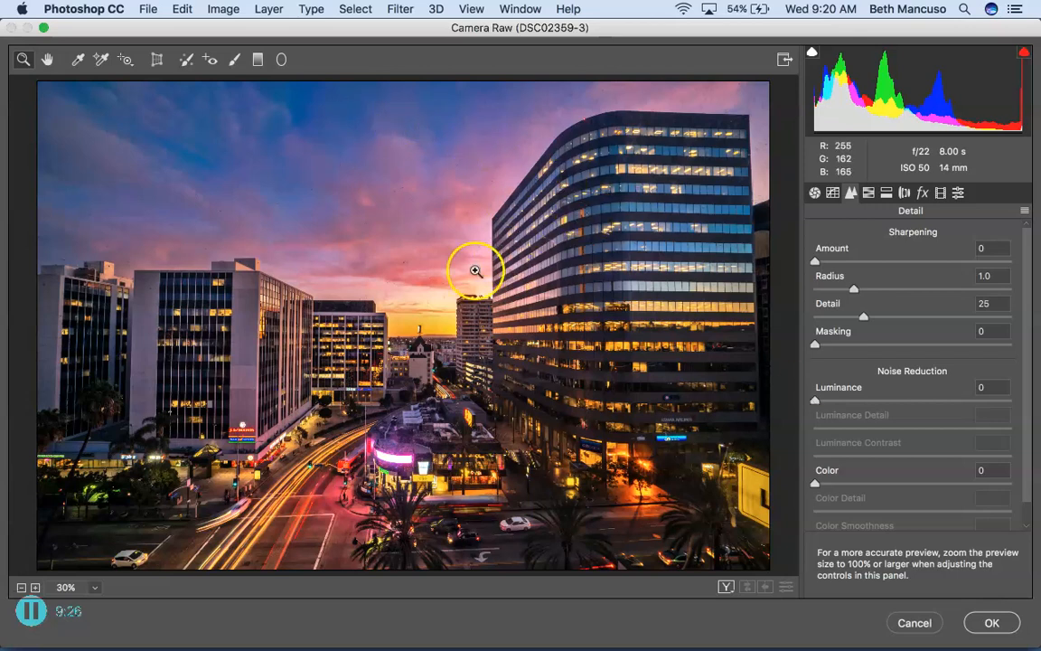
left_click(815, 402)
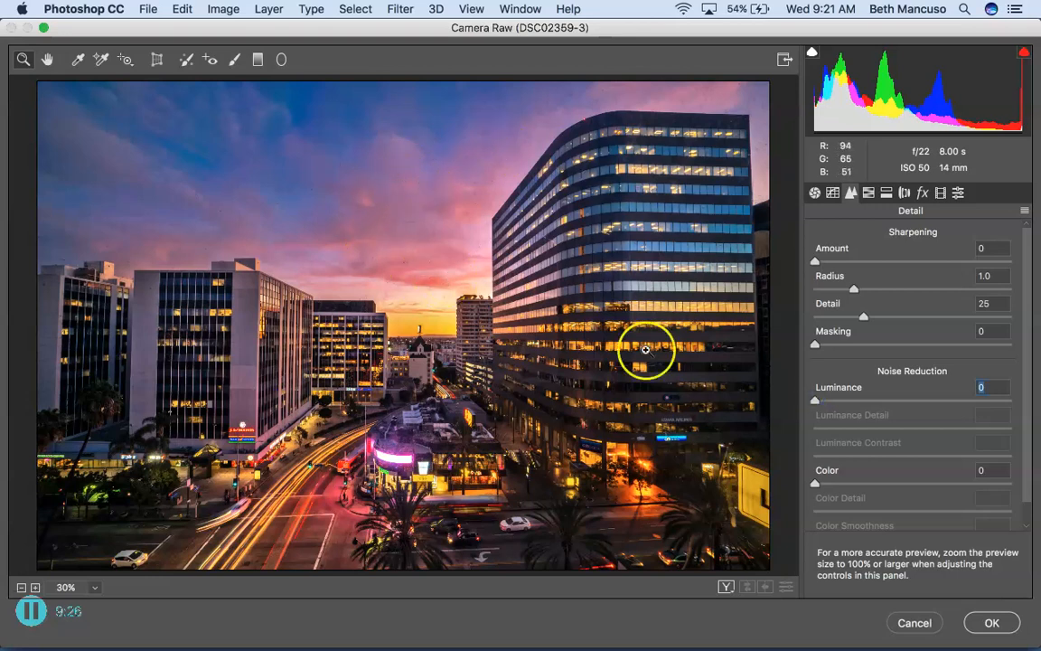
left_click_drag(812, 403, 815, 404)
left_click_drag(905, 400, 1037, 404)
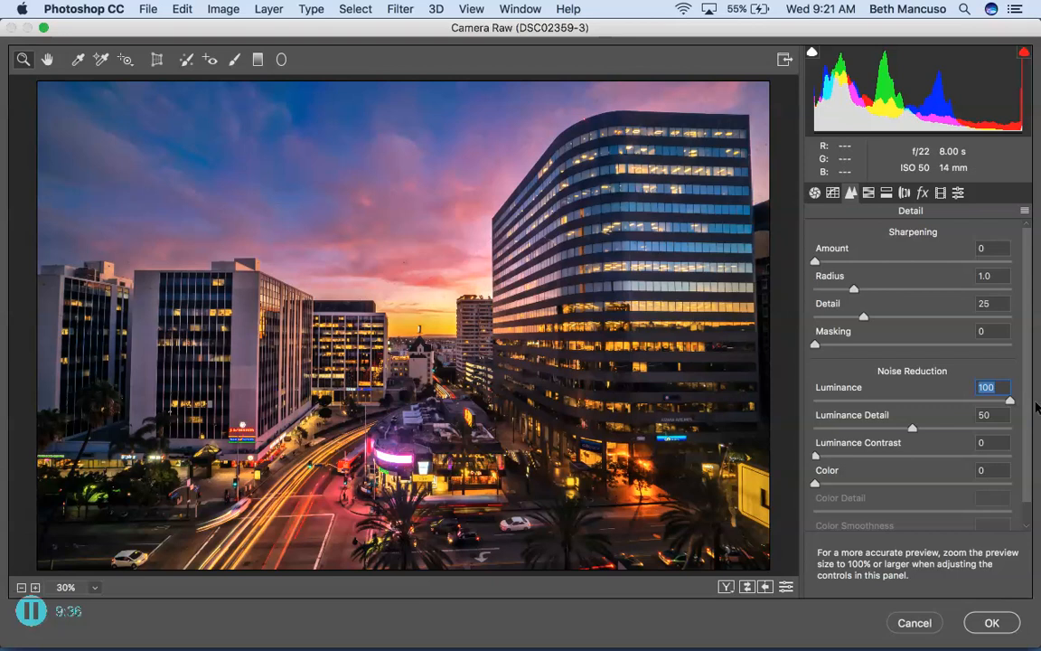
left_click(1003, 623)
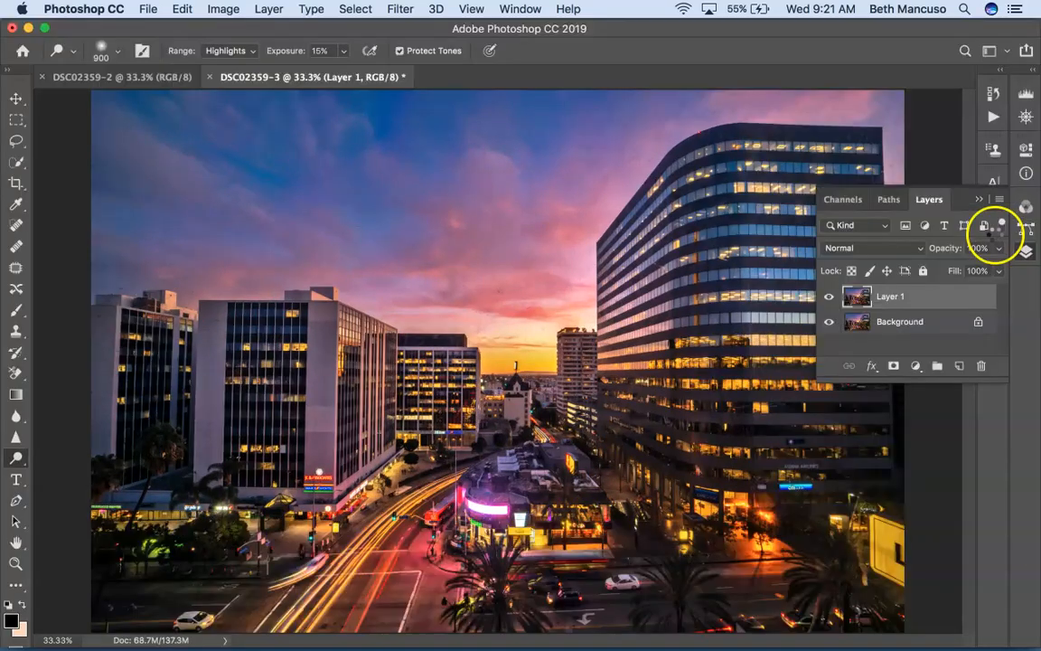
- Compare the photo with and without the noise reduction on Layer 1
left_click(829, 297)
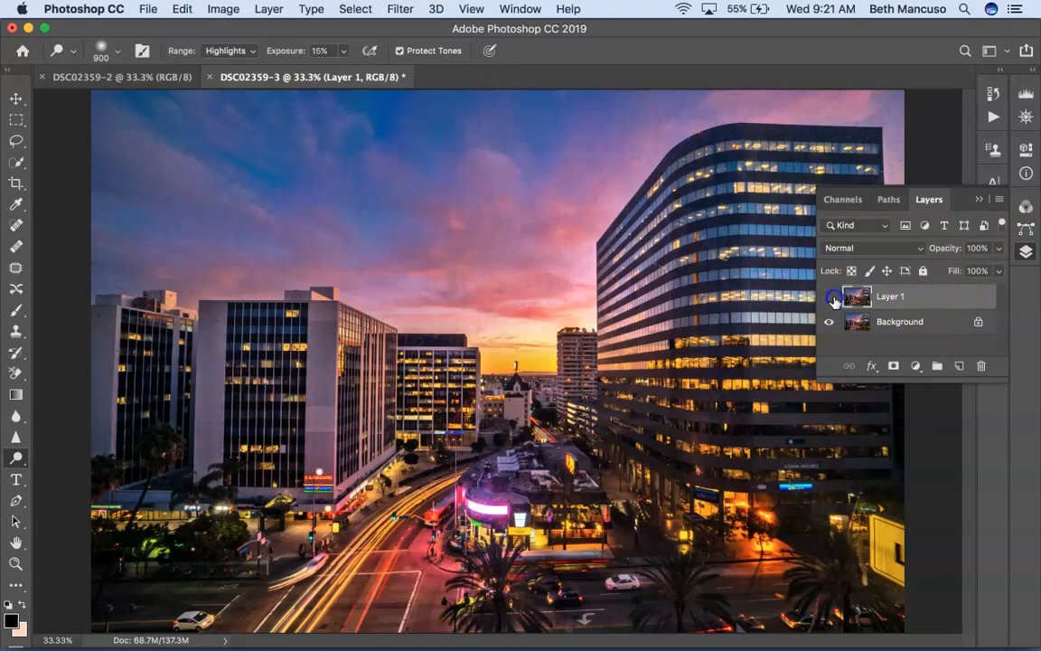
left_click(829, 296)
left_click(829, 298)
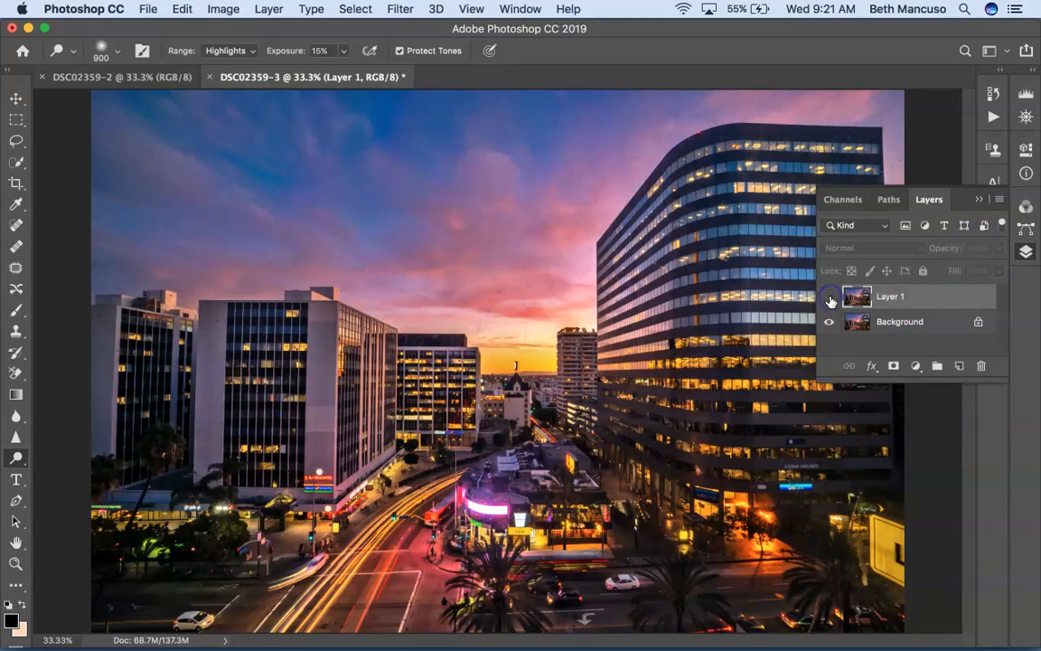
left_click(829, 298)
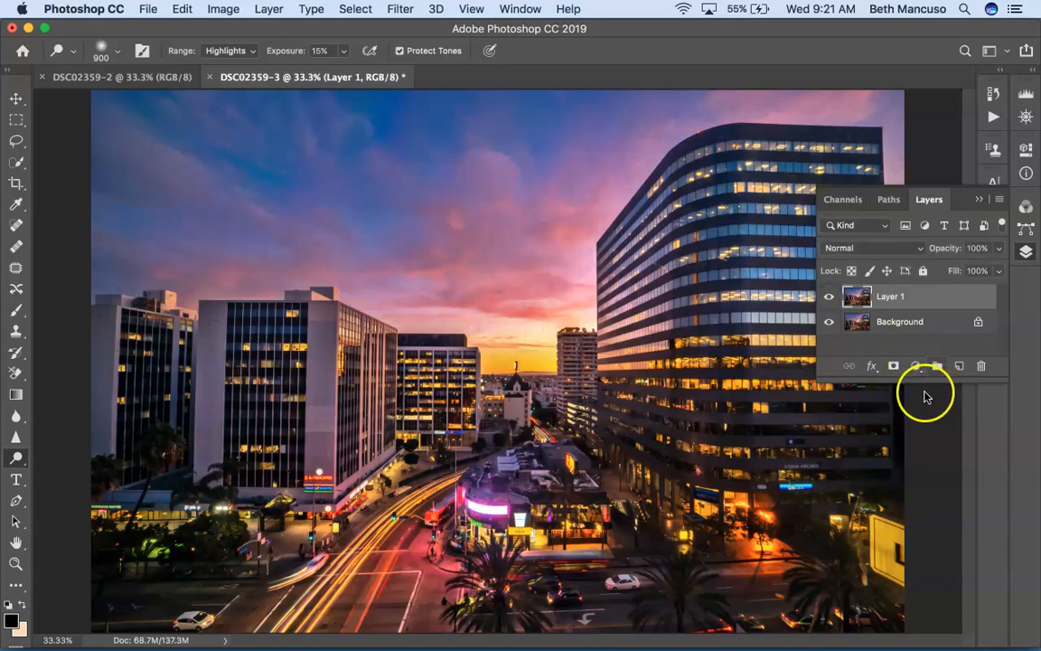
- Add a layer mask to Layer 1 and paint black over the foreground street, cars and palms with the Brush at 99% opacity
key("super+minus")
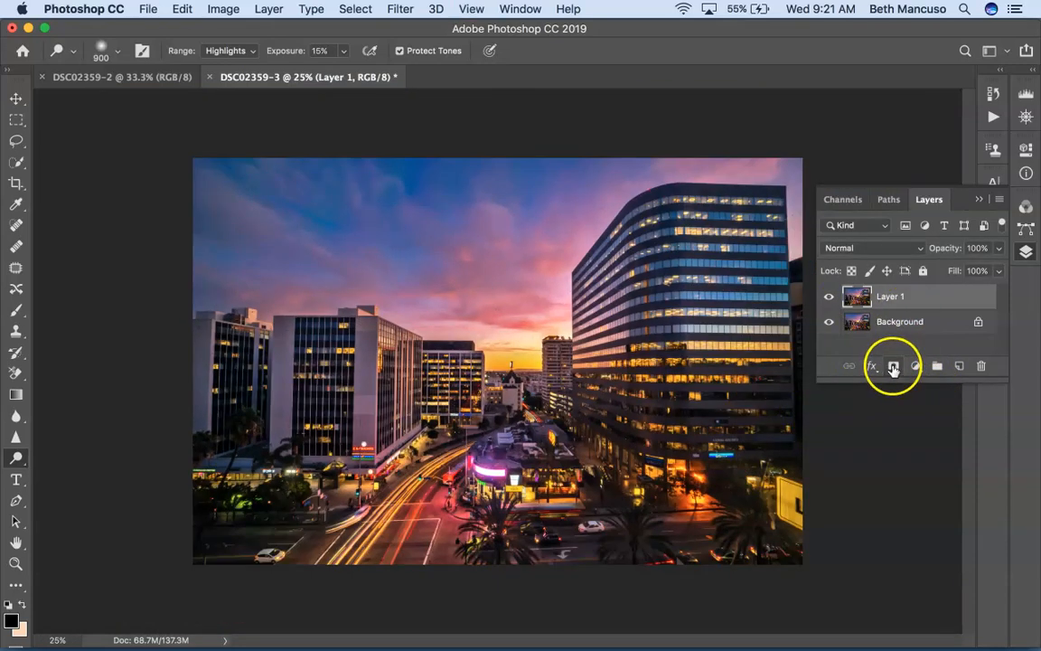
left_click(893, 366)
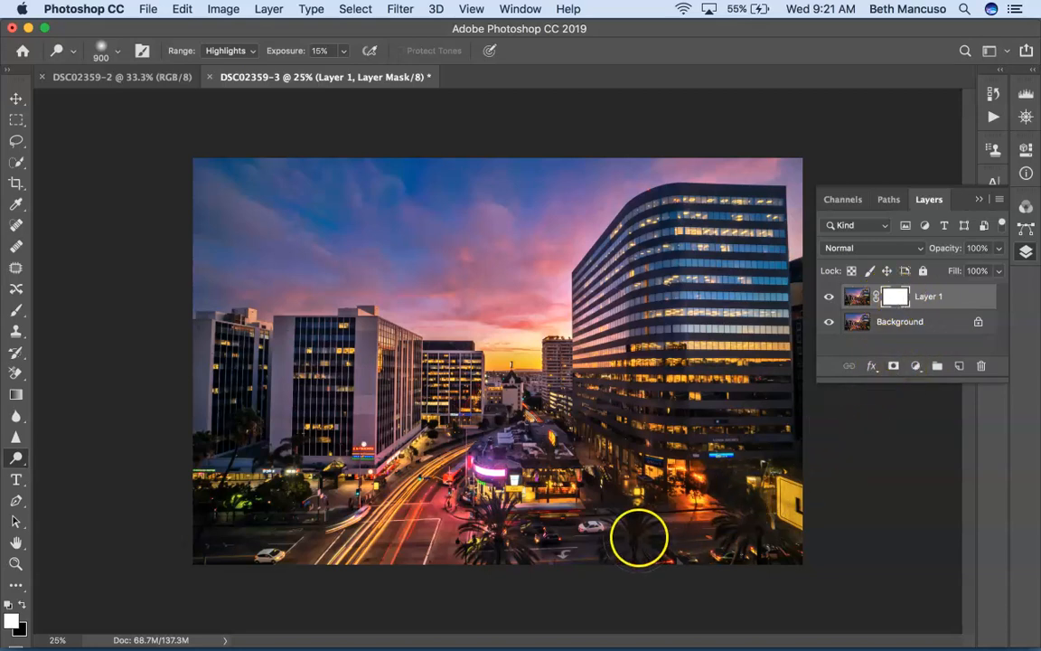
left_click_drag(698, 530, 517, 534)
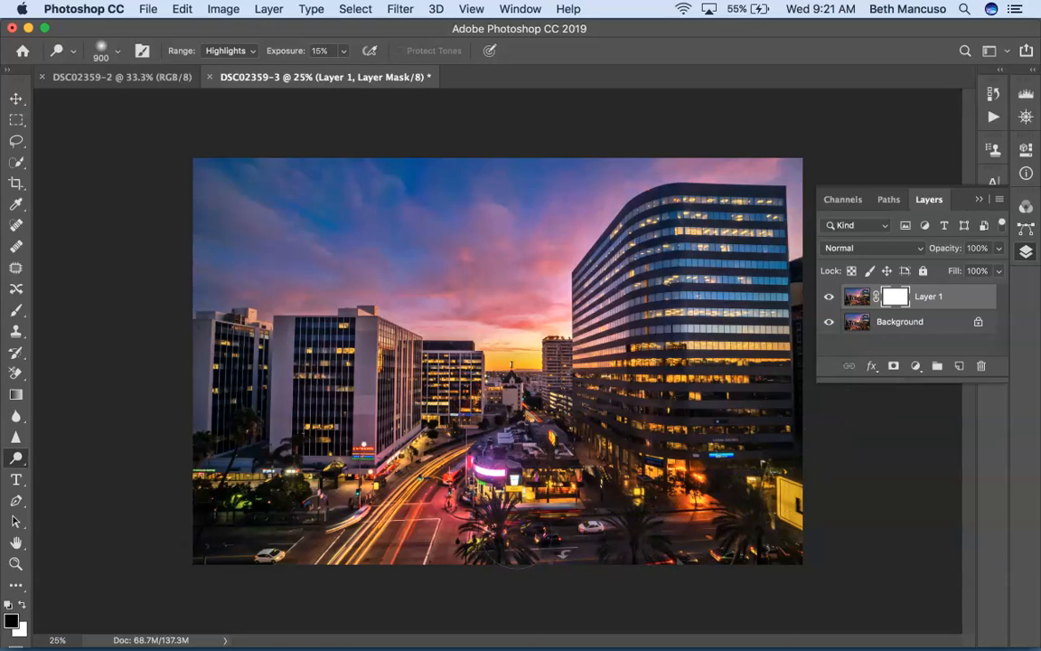
key("b")
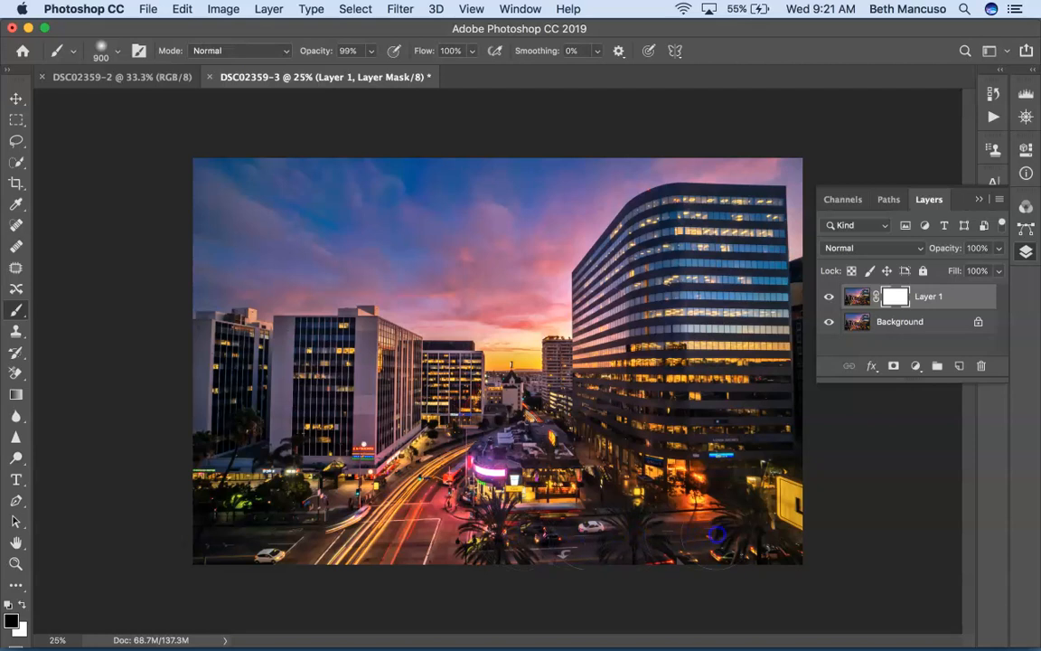
mouse_move(379, 556)
left_mouse_down()
mouse_move(450, 465)
mouse_move(371, 522)
left_mouse_up()
left_click_drag(291, 537, 266, 548)
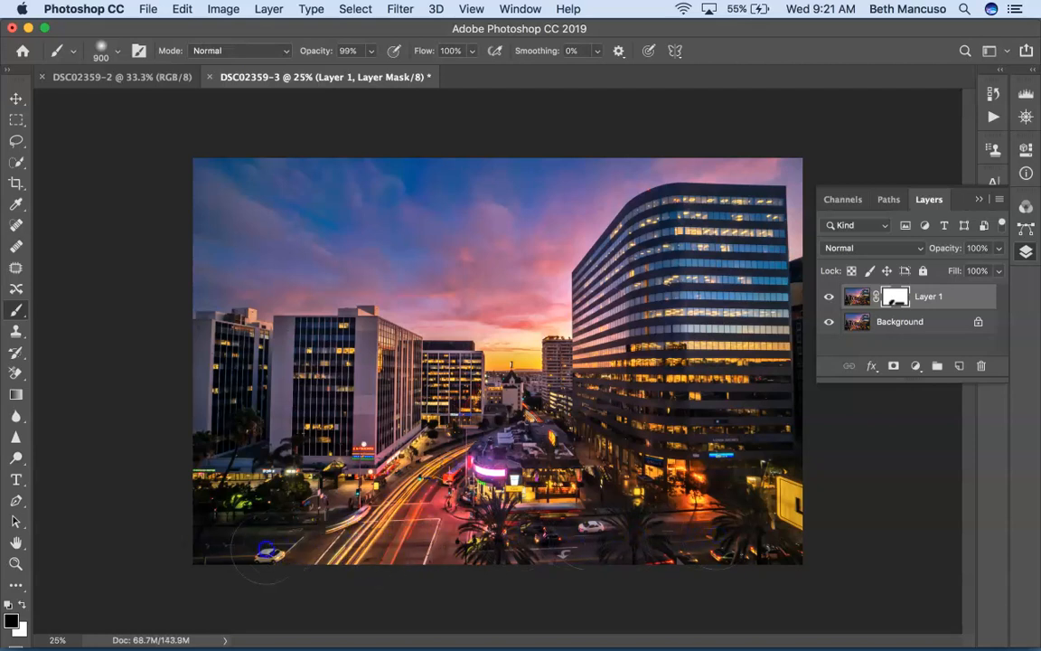
left_click_drag(502, 529, 743, 522)
- Mask the noise reduction off the curved office building and merge Layer 1 into the Background
mouse_move(584, 486)
left_mouse_down()
mouse_move(643, 399)
mouse_move(603, 400)
left_mouse_up()
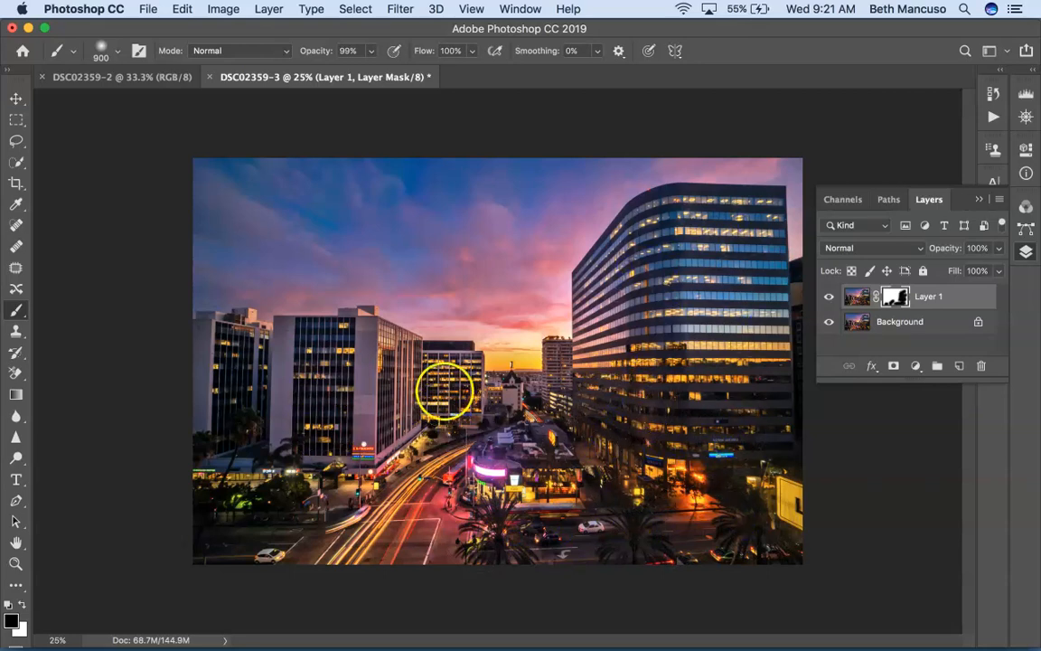
mouse_move(660, 432)
left_mouse_down()
mouse_move(742, 373)
mouse_move(740, 338)
mouse_move(728, 436)
left_mouse_up()
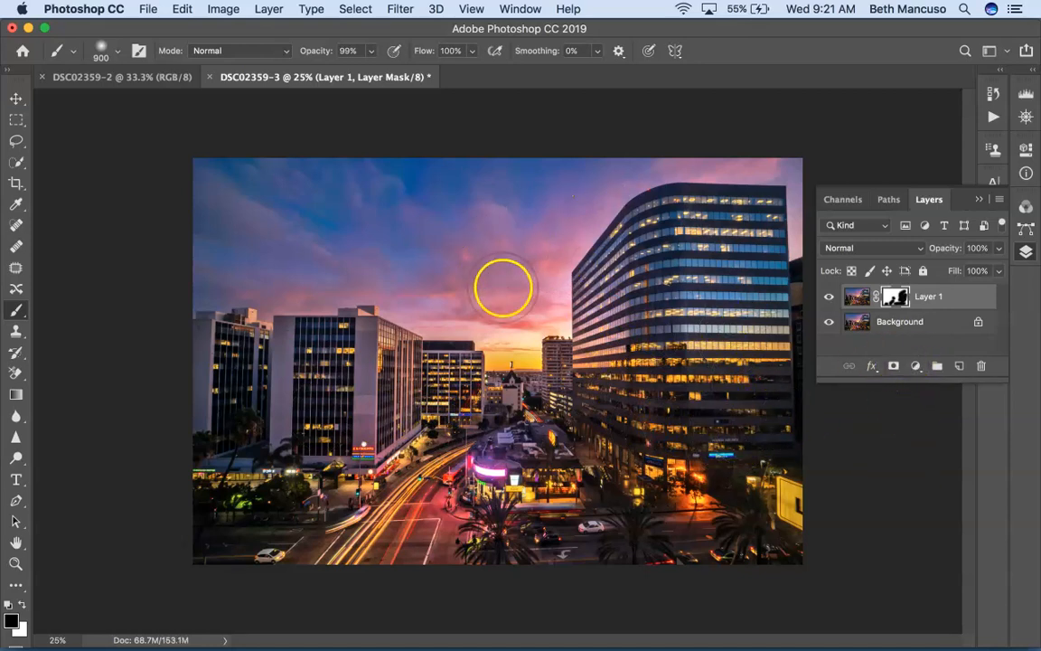
key("super+e")
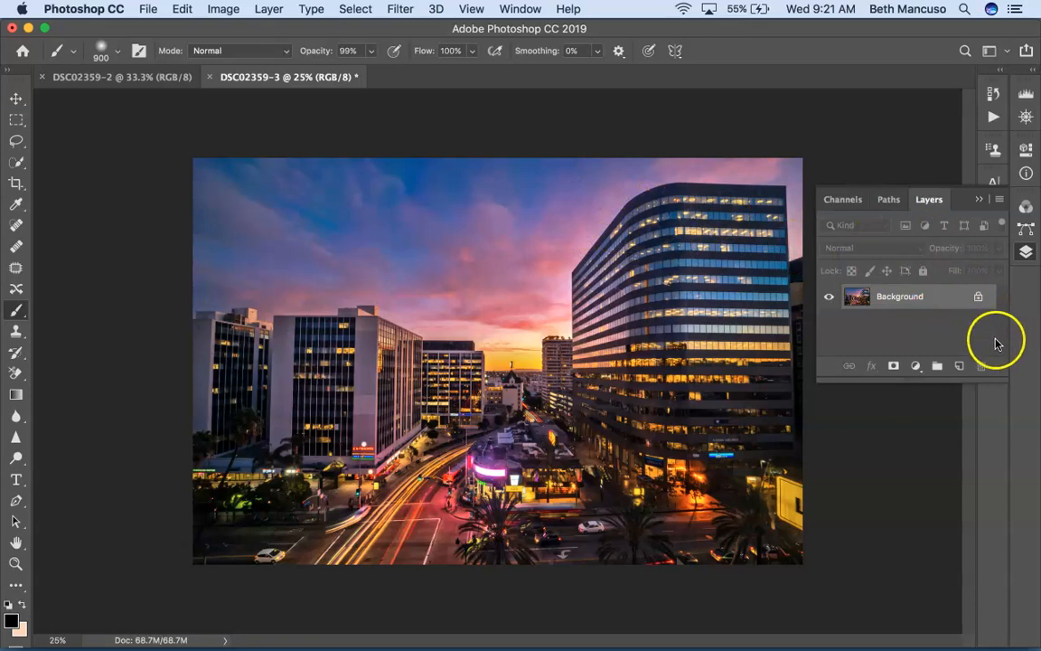
- Run the "paint on blur" action on the Background
left_click(994, 117)
scroll(907, 217, "up", 1)
scroll(912, 223, "down", 2)
left_click(903, 252)
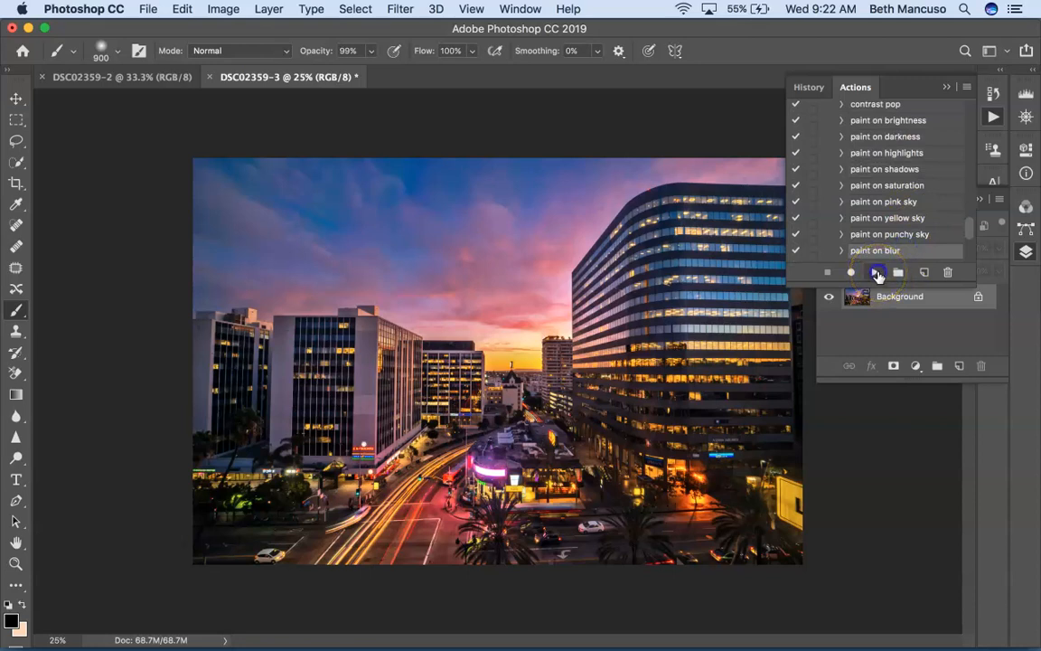
left_click(945, 88)
key("super+equal")
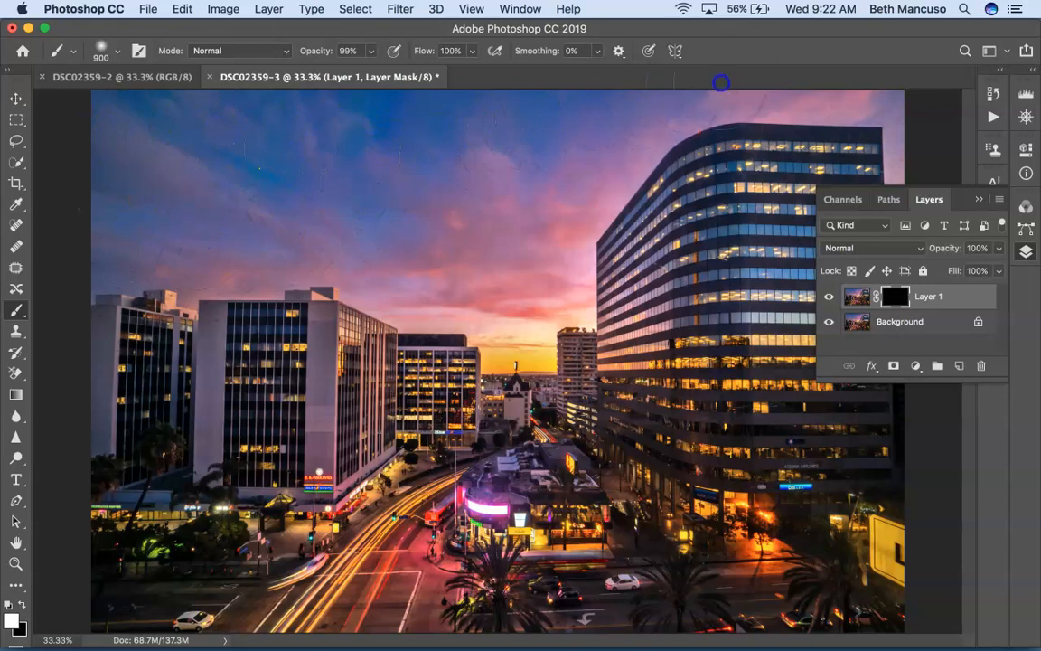
- Paint the blur across the sky in the Layer 1 mask and remove it from the building edges with a 500-pixel black brush
mouse_move(789, 80)
left_mouse_down()
mouse_move(824, 110)
mouse_move(683, 116)
mouse_move(578, 100)
mouse_move(372, 206)
mouse_move(124, 173)
mouse_move(105, 223)
left_mouse_up()
key("bracketleft")
key("bracketleft")
key("bracketleft")
key("bracketleft")
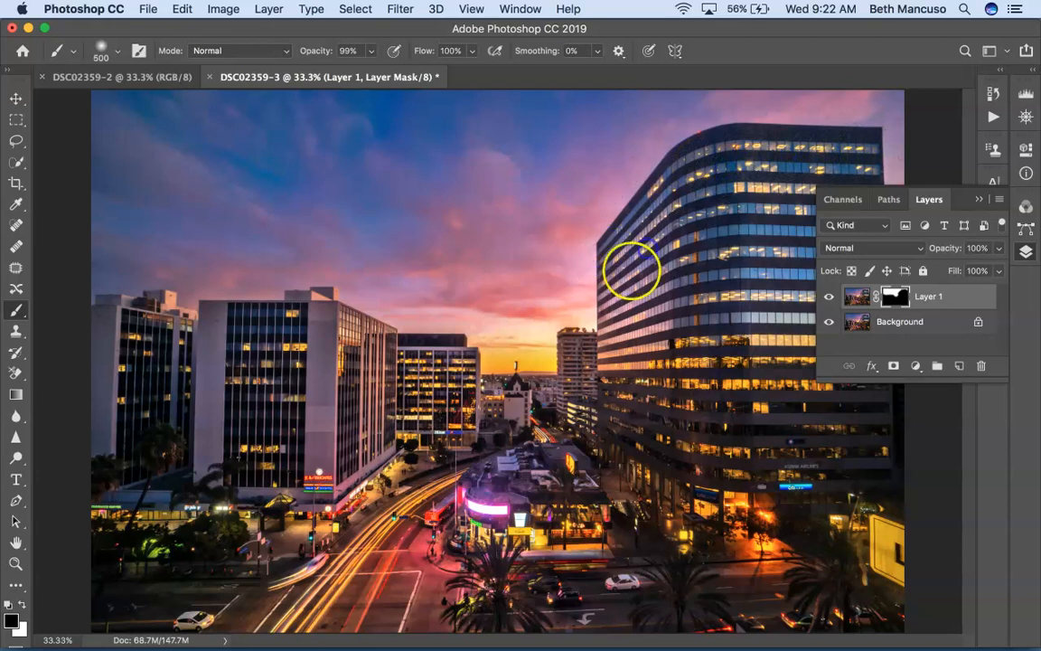
left_click(310, 321)
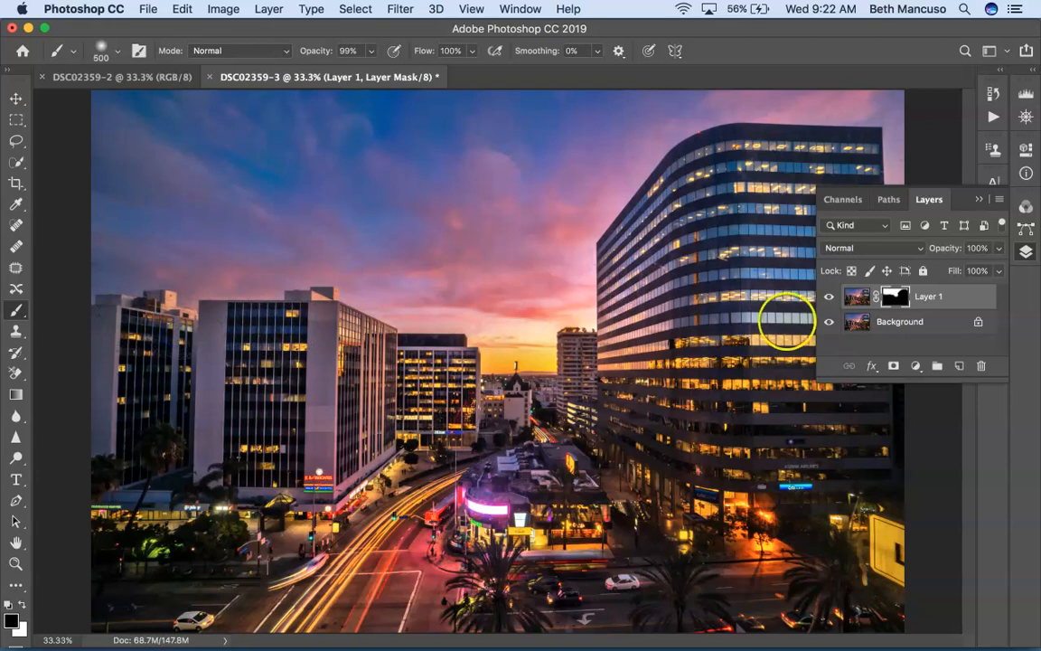
- Compare the sky with and without the blur of Layer 1
left_click(829, 297)
left_click(829, 296)
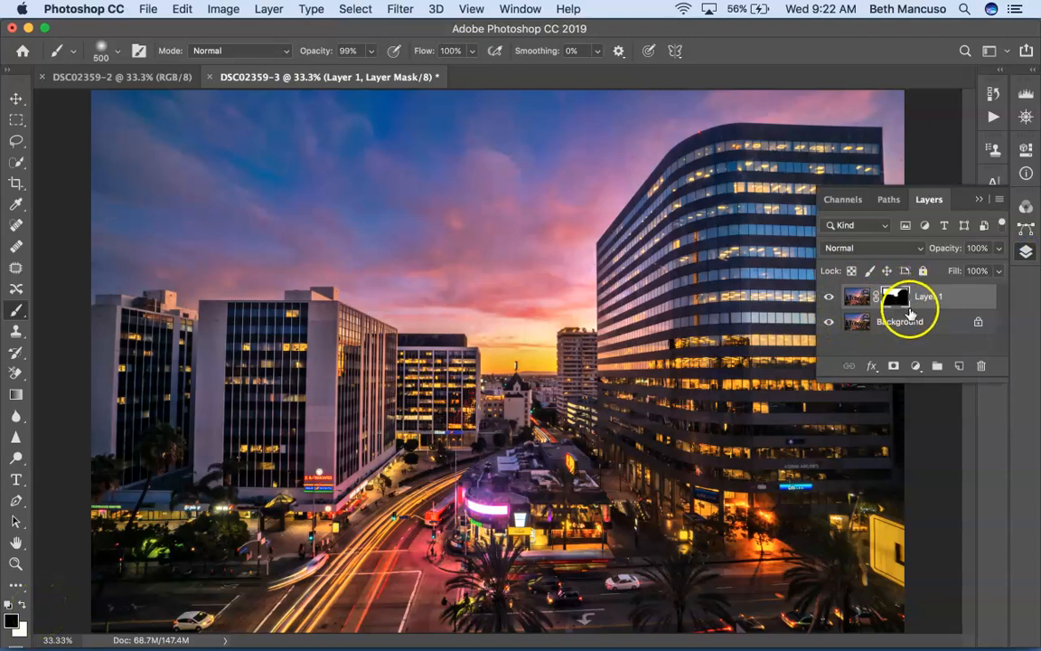
- Duplicate the blurred sky layer to strengthen its effect and merge all layers into the Background
key("super+j")
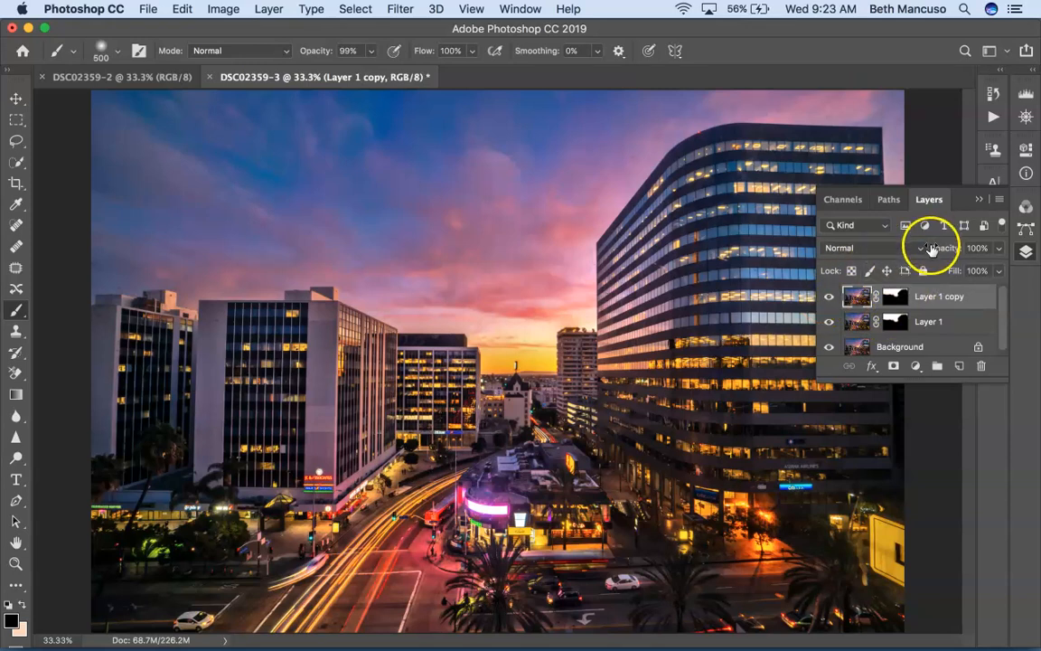
key("super+shift+e")
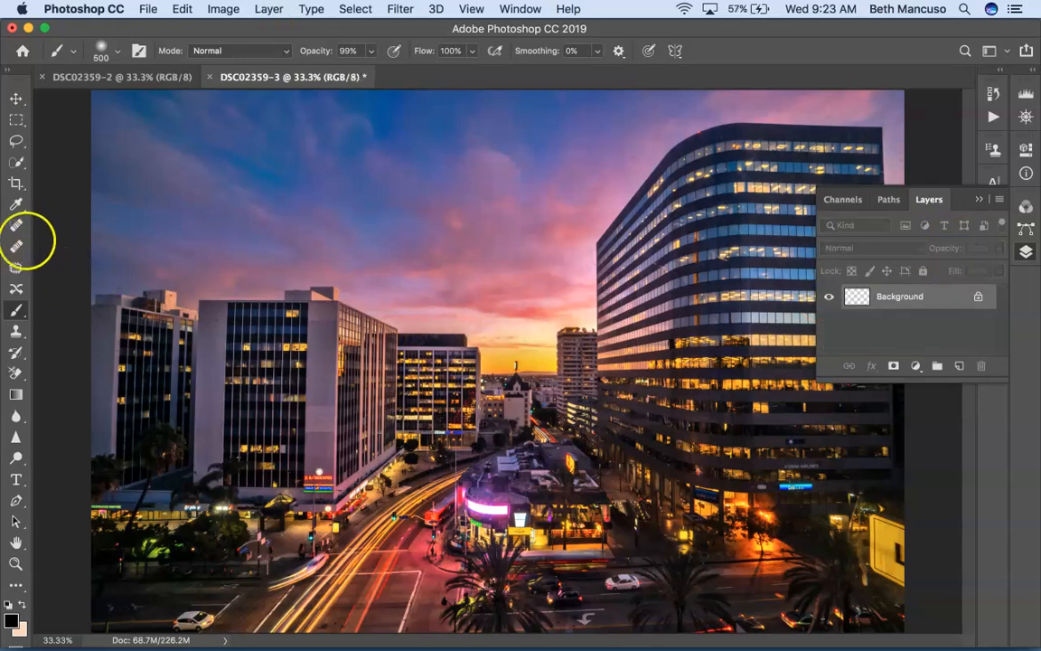
- Remove the remaining spots from the clouds in the sky with an 80-pixel content-aware Spot Healing Brush
left_click(17, 227)
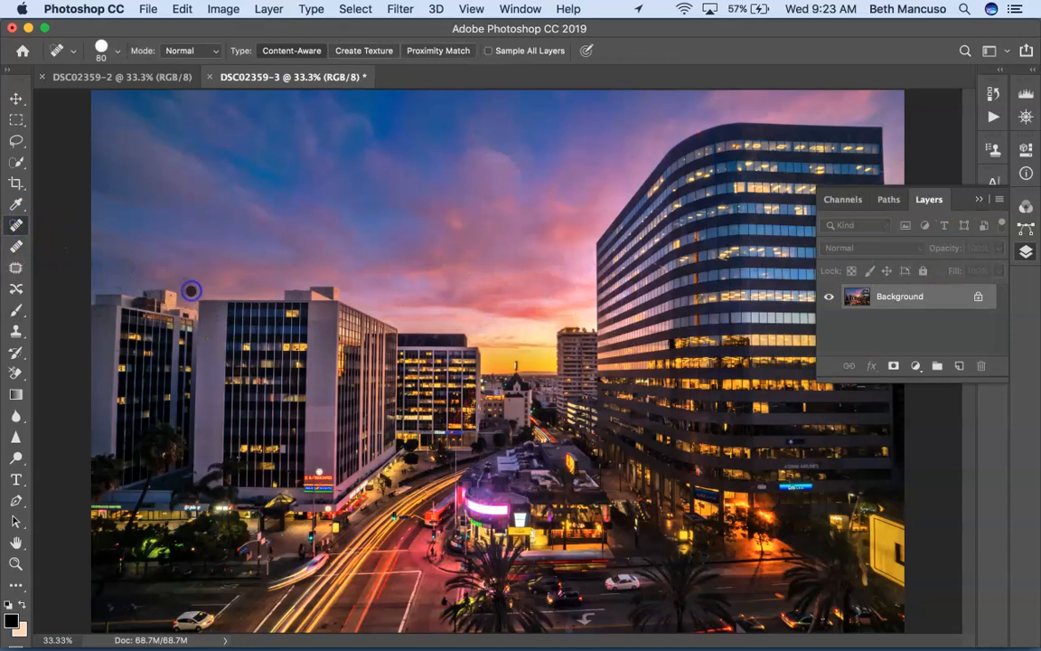
left_click(536, 177)
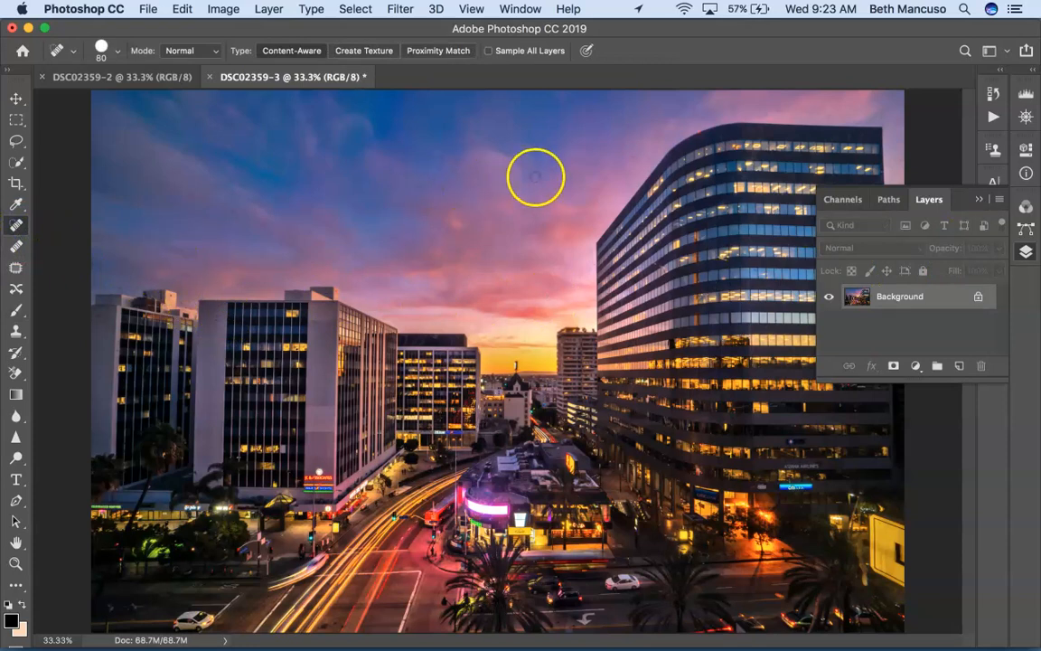
left_click(566, 236)
left_click(495, 211)
left_click(517, 164)
left_click(426, 171)
left_click(634, 158)
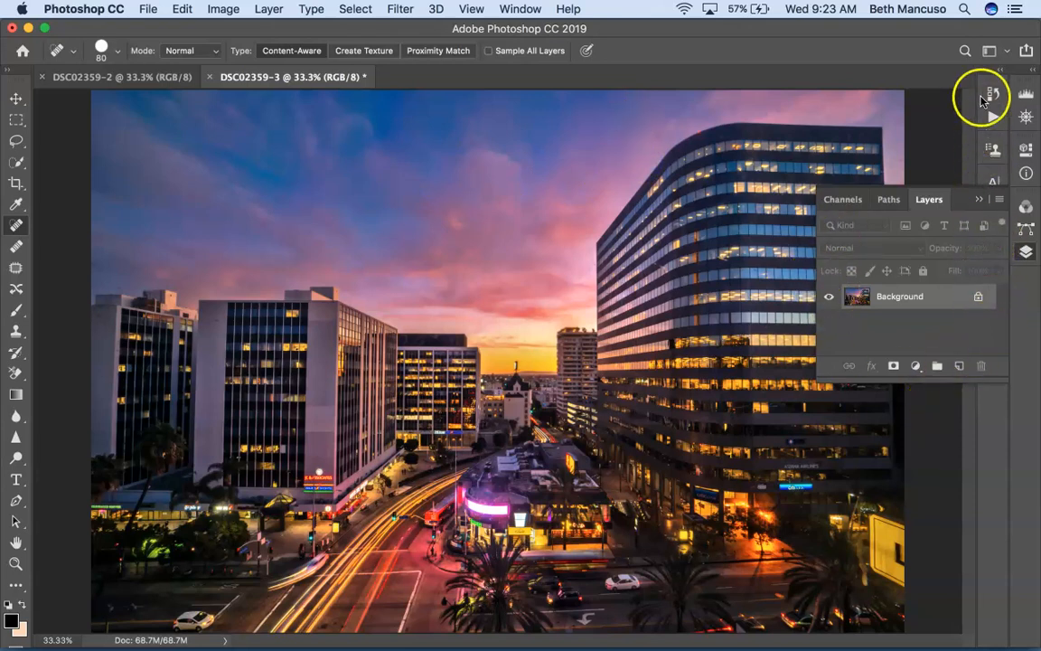
- Run the "high pass filter" action on the Background
left_click(992, 116)
scroll(941, 203, "up", 2)
scroll(943, 204, "down", 4)
scroll(943, 206, "down", 3)
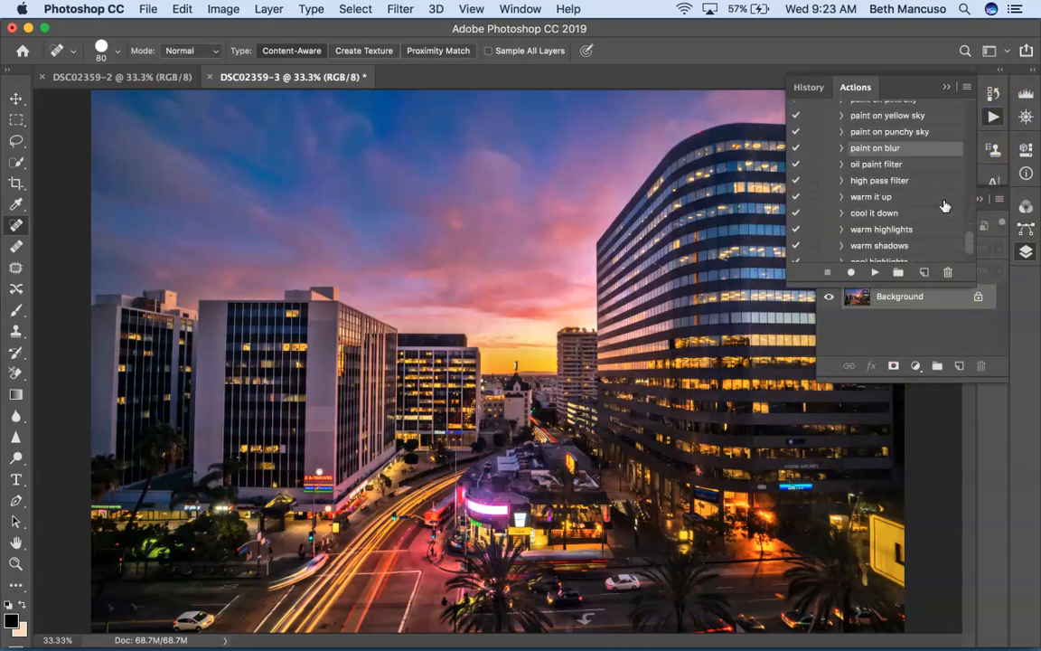
left_click(890, 180)
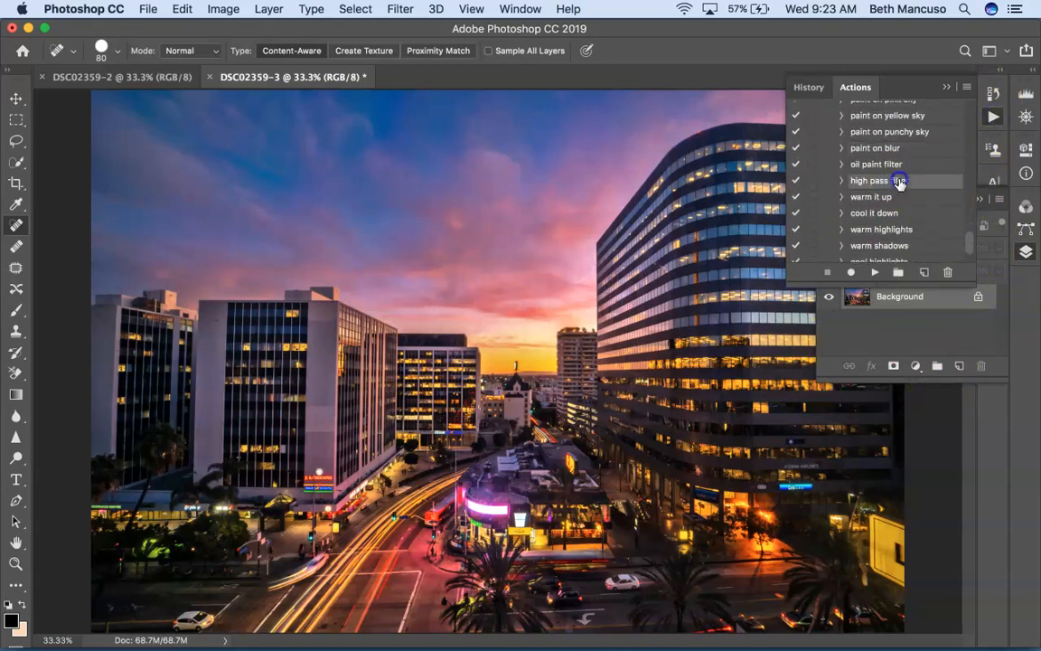
left_click(875, 273)
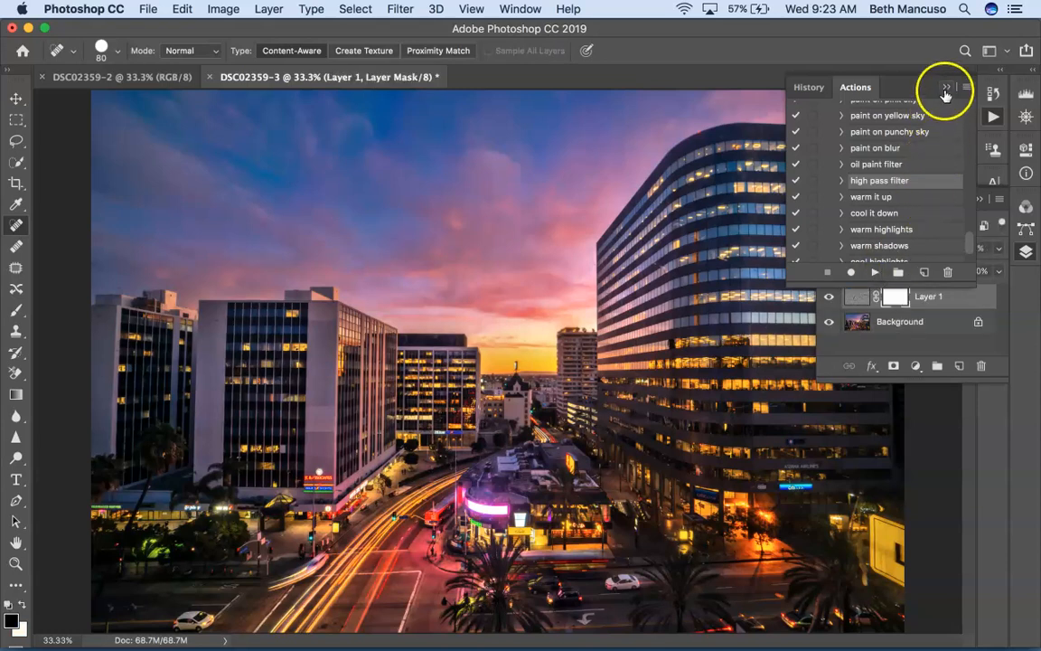
left_click(945, 91)
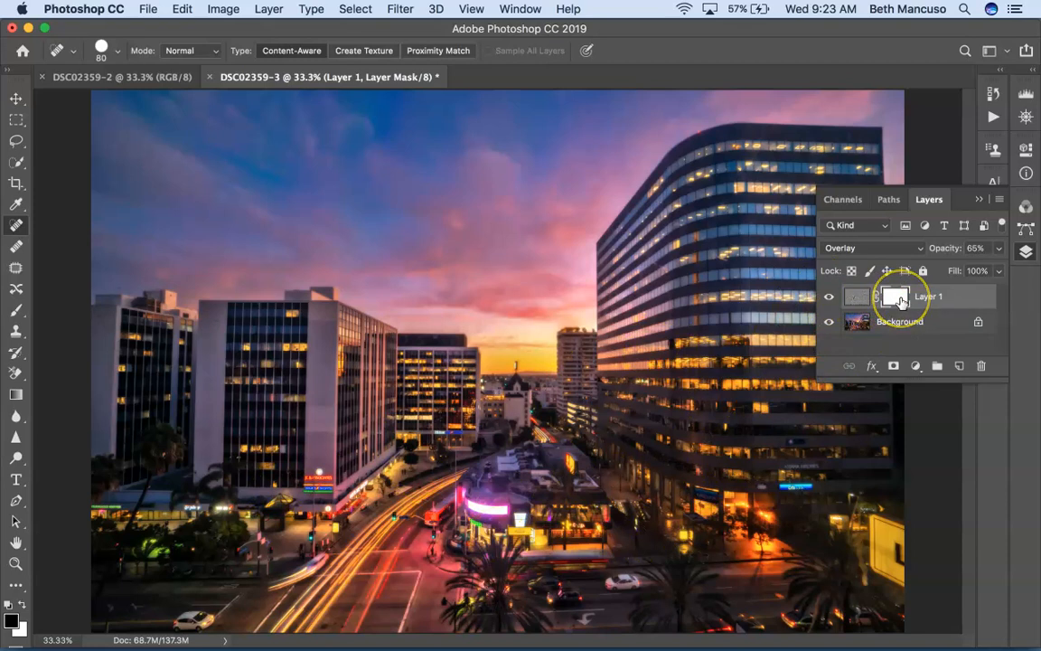
- Invert the Layer 1 mask to black and paint the high pass effect across the sky with an 800-pixel white brush
key("super+i")
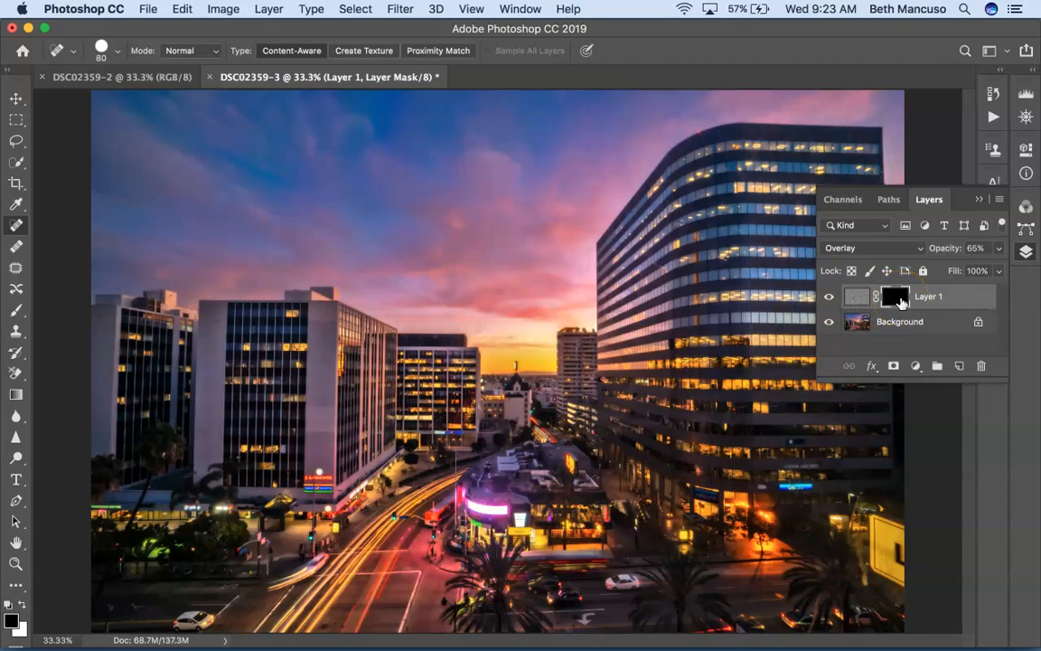
key("bracketright")
key("bracketright")
key("bracketright")
key("b")
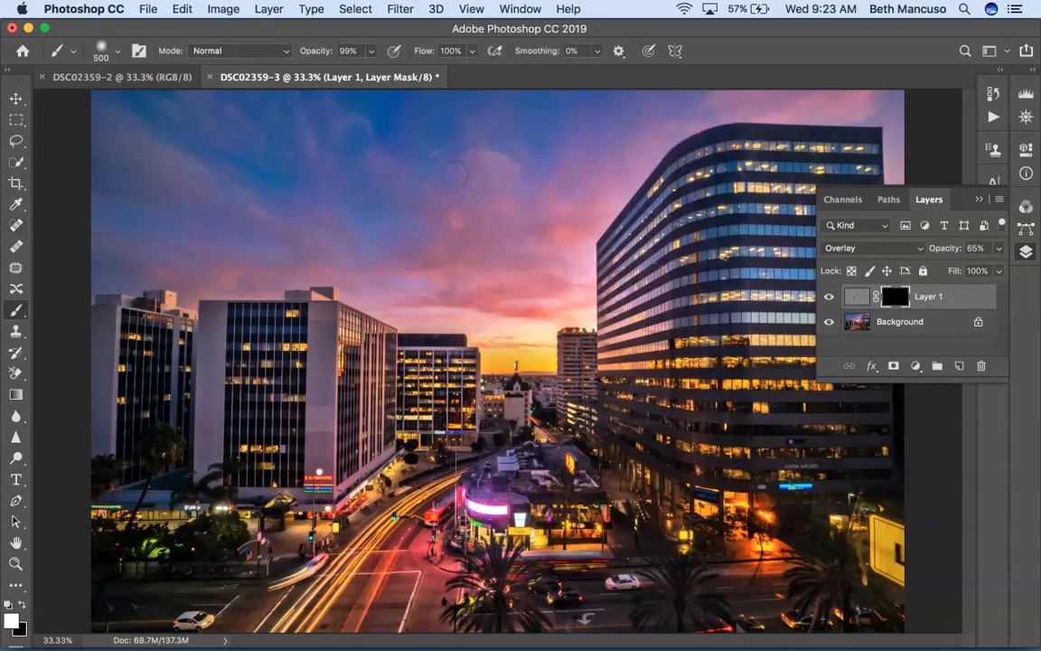
key("bracketright")
key("bracketright")
mouse_move(391, 262)
left_mouse_down()
mouse_move(360, 240)
mouse_move(191, 244)
left_mouse_up()
mouse_move(98, 140)
left_mouse_down()
mouse_move(361, 117)
mouse_move(531, 144)
mouse_move(491, 180)
mouse_move(605, 142)
left_mouse_up()
mouse_move(739, 81)
left_mouse_down()
mouse_move(900, 83)
mouse_move(929, 153)
mouse_move(927, 140)
left_mouse_up()
mouse_move(612, 107)
left_mouse_down()
mouse_move(478, 183)
mouse_move(495, 281)
mouse_move(537, 290)
mouse_move(200, 199)
mouse_move(332, 113)
left_mouse_up()
- Merge the masked high pass layer into the Background
left_click(888, 296)
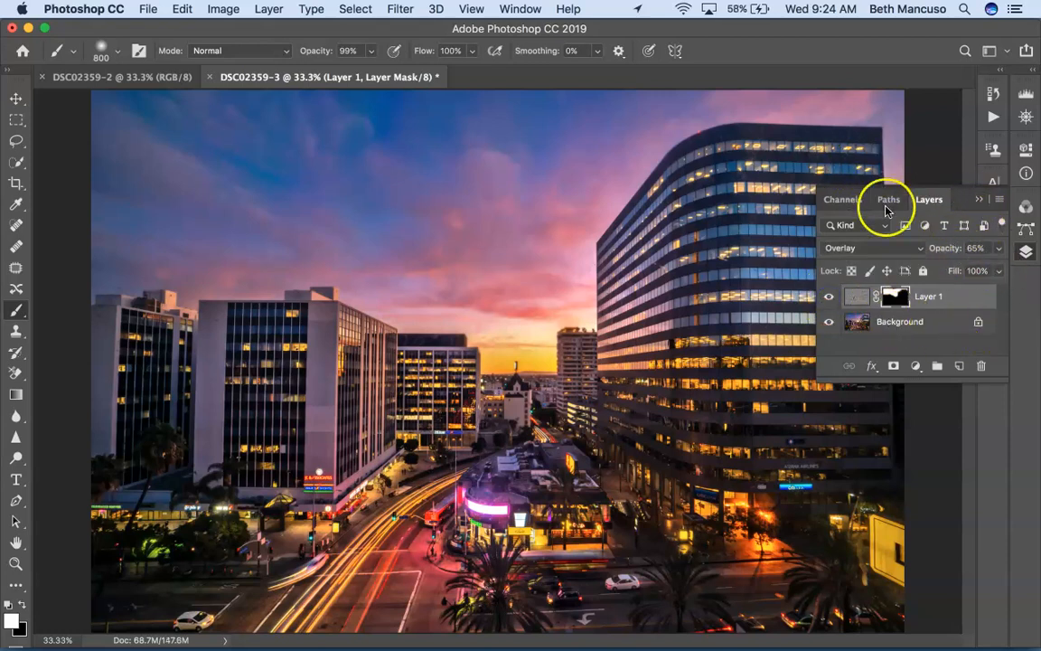
key("x")
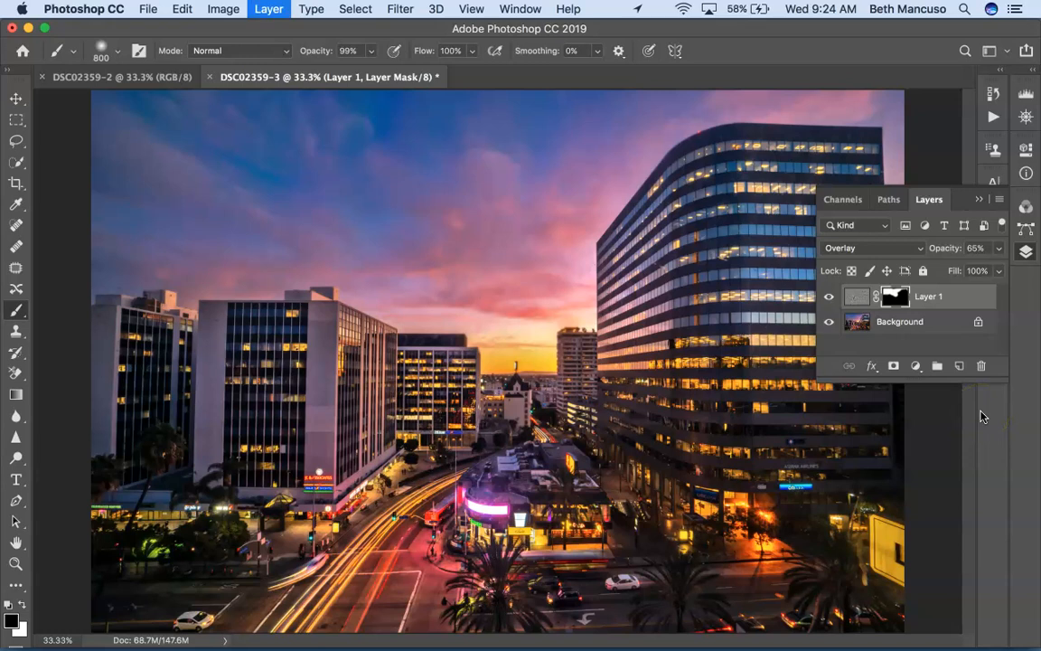
left_click(980, 365)
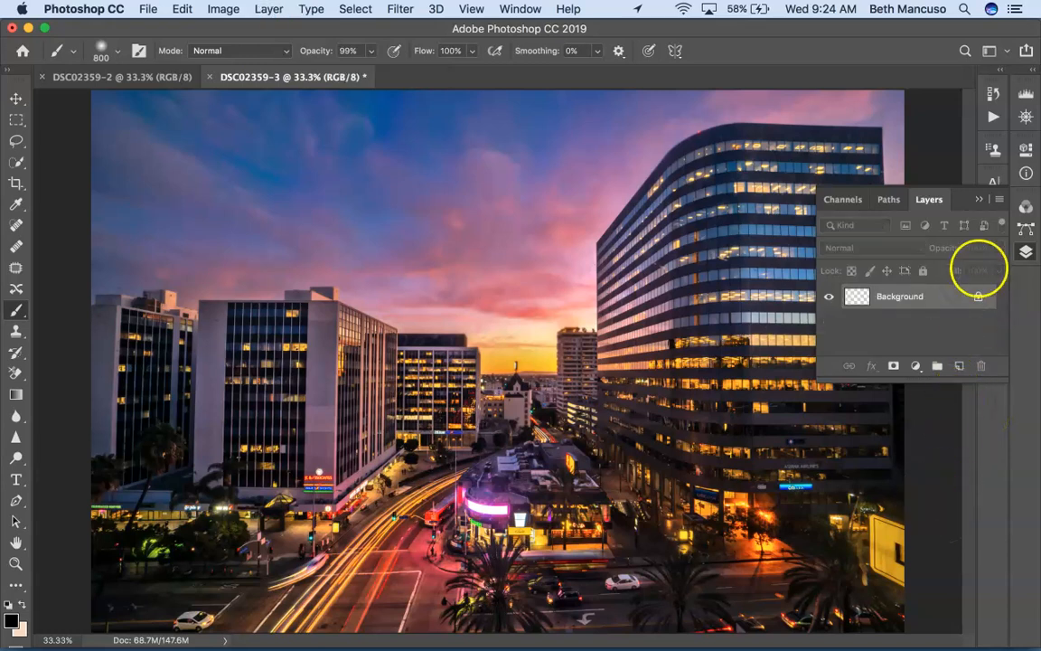
left_click(979, 199)
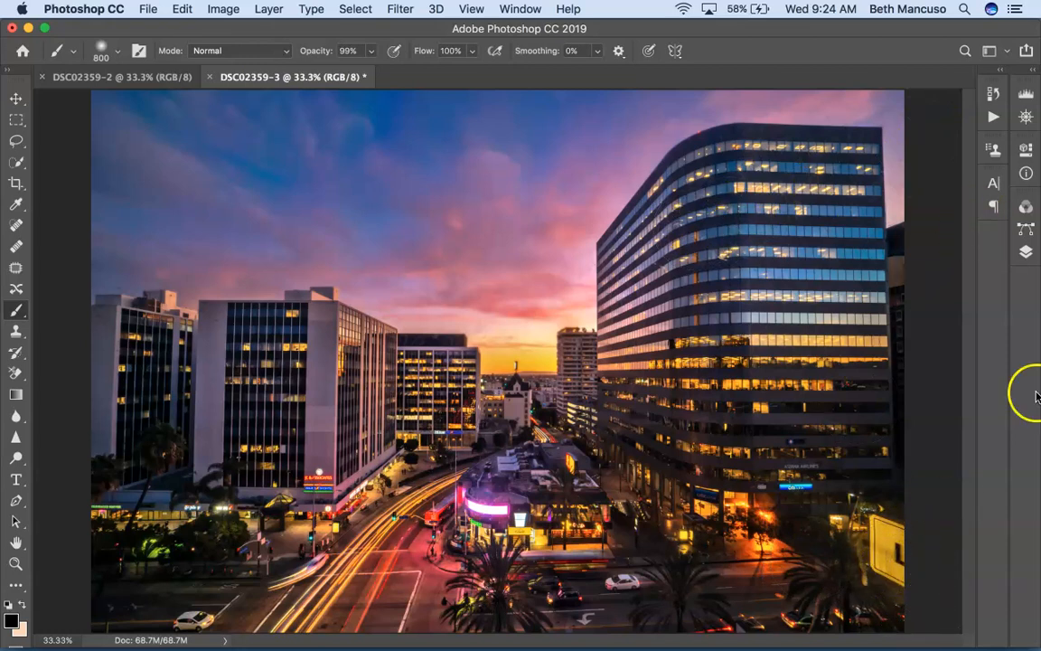
- Duplicate the Background onto a new layer
left_click(1026, 252)
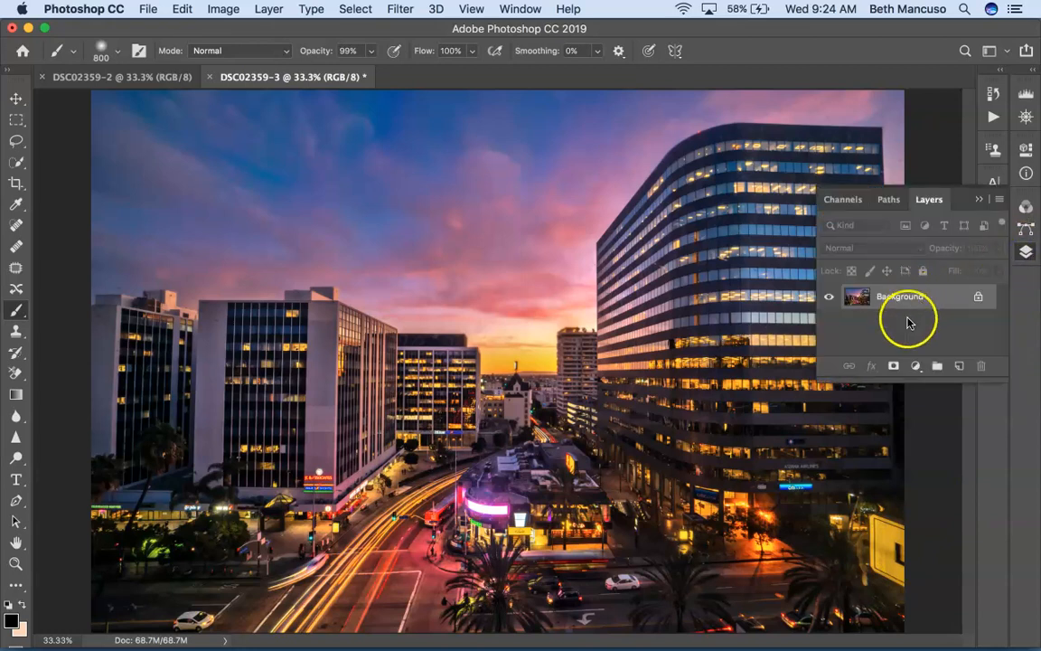
key("super+j")
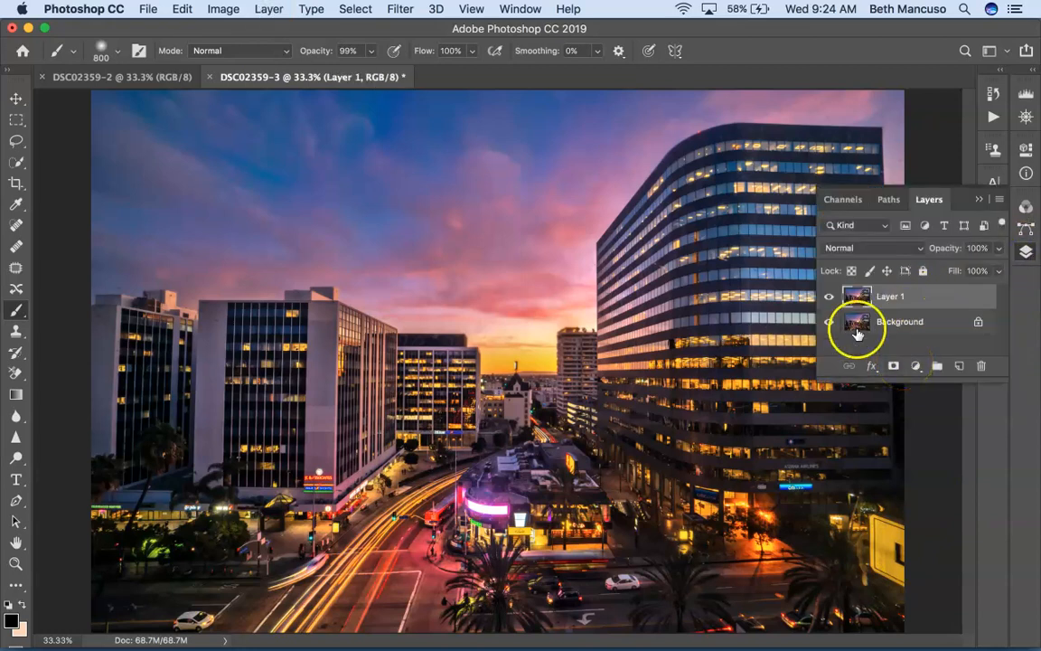
left_click(982, 202)
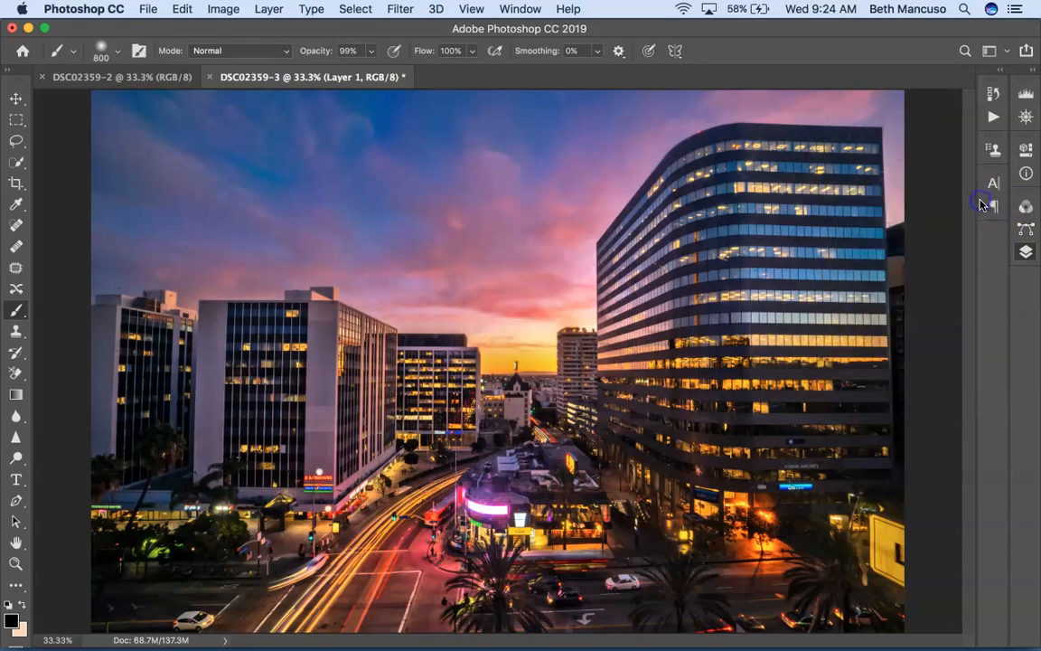
- Warp the entire duplicated layer, pulling the upper-left inner grid point and the left edge upward to stretch the left buildings taller
key("super+a")
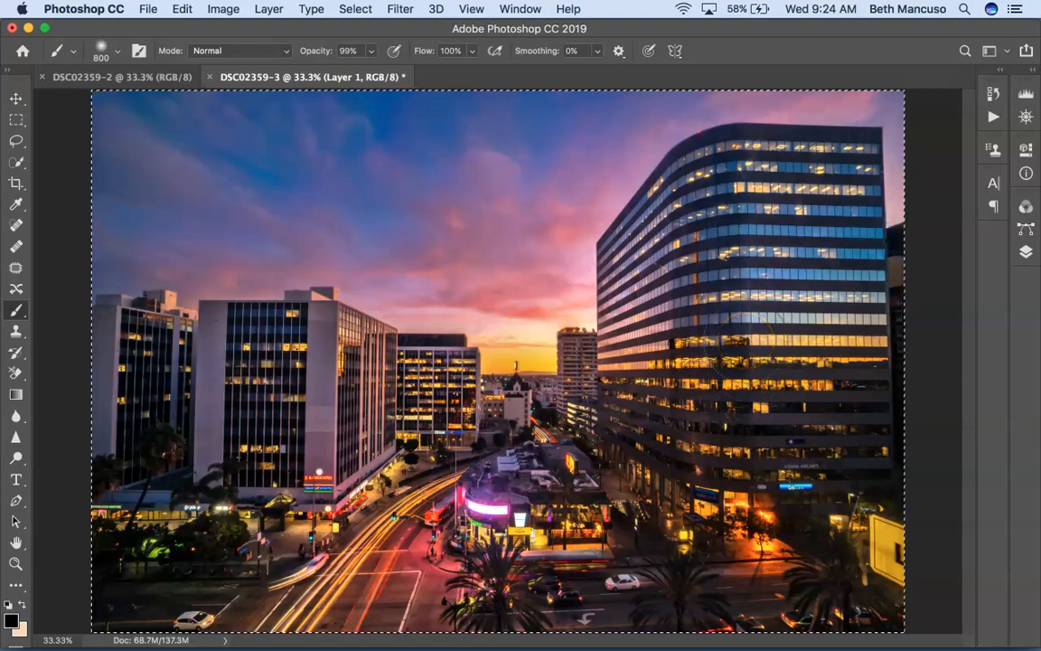
key("super+t")
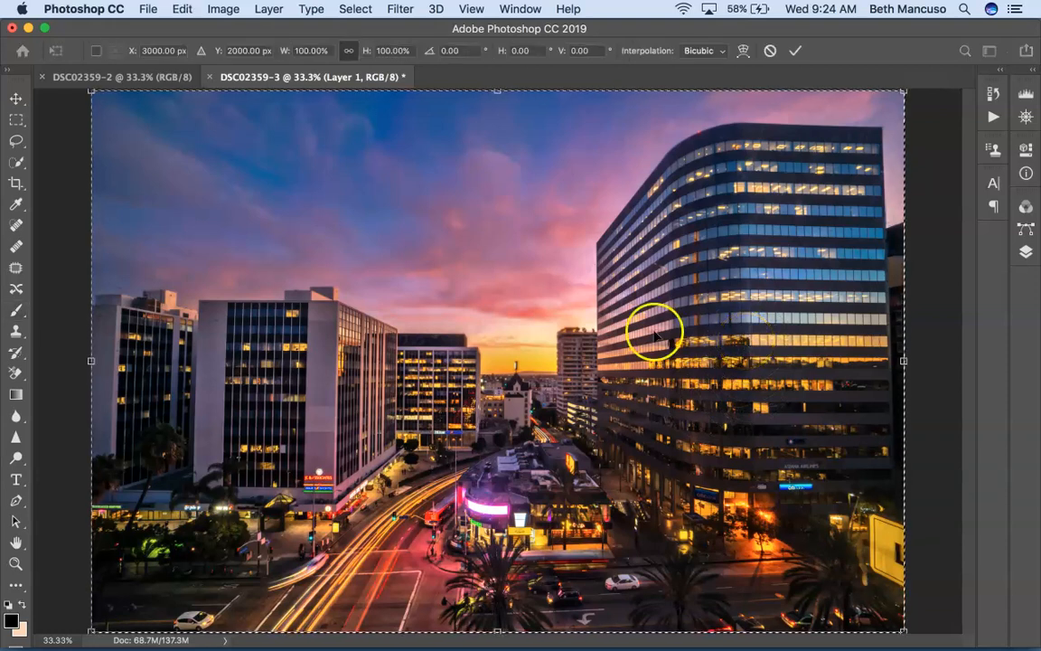
right_click(506, 344)
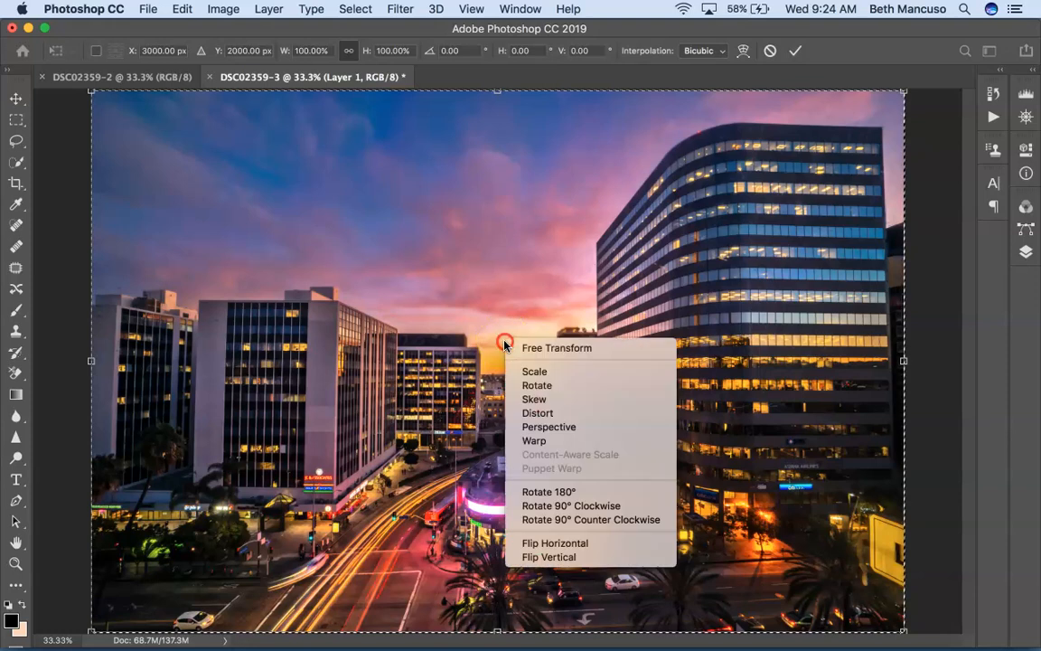
left_click(558, 436)
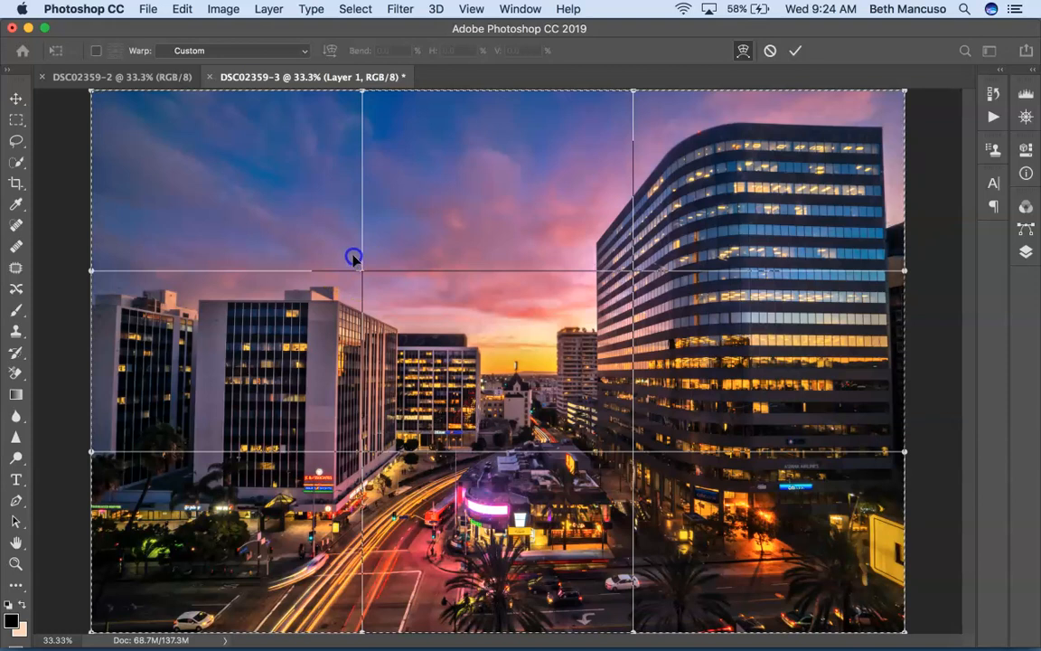
mouse_move(357, 260)
left_mouse_down()
mouse_move(355, 251)
mouse_move(357, 259)
left_mouse_up()
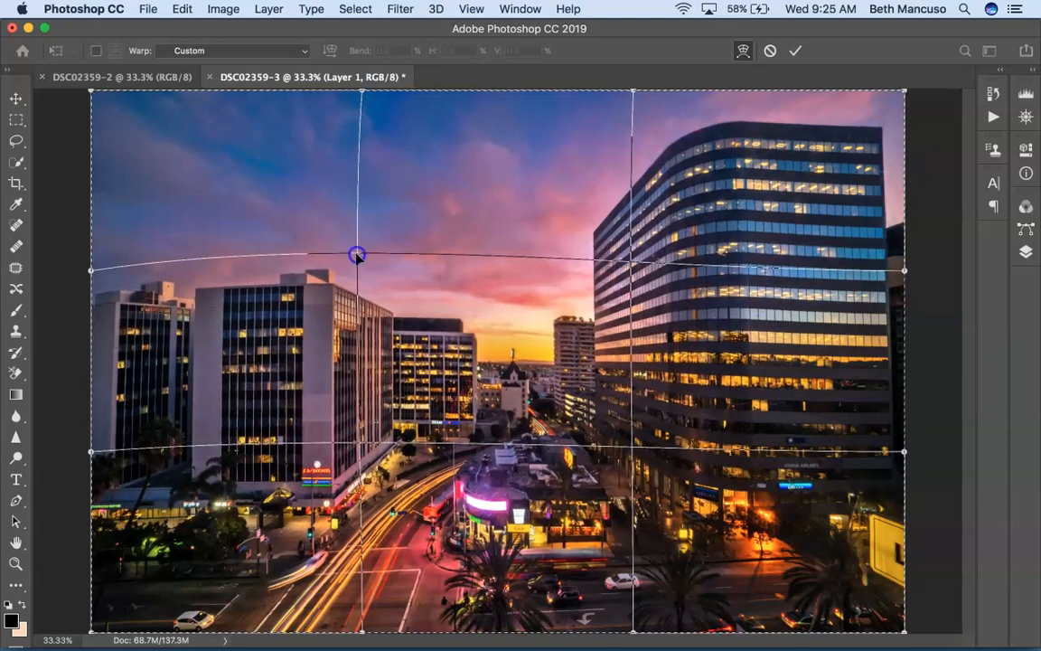
left_click(90, 271)
left_click_drag(91, 271, 86, 241)
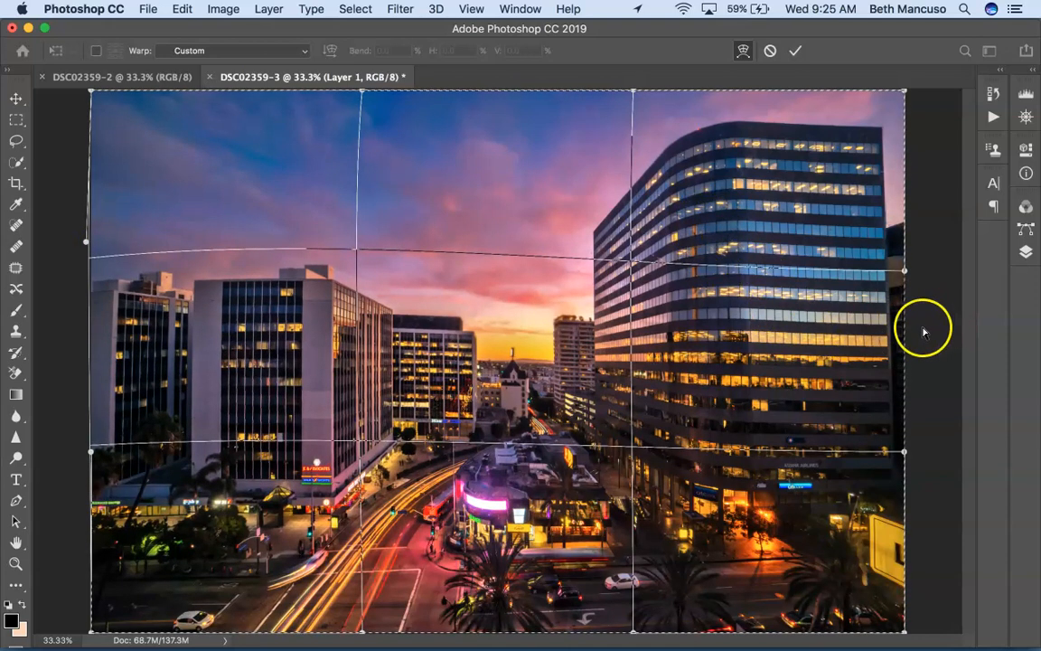
- Pull the warp's right edge and right corners outward, adjust the grid points beside the curved building, apply the warp and deselect
left_click_drag(913, 275, 930, 278)
left_click_drag(904, 91, 929, 79)
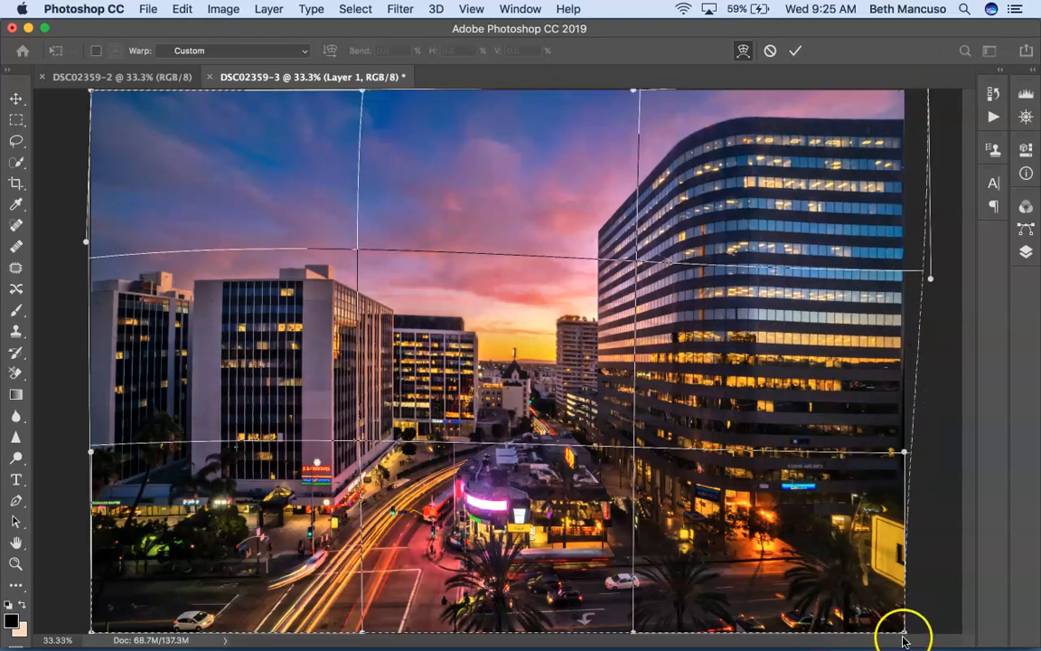
left_click_drag(903, 630, 936, 647)
left_click_drag(638, 448, 635, 450)
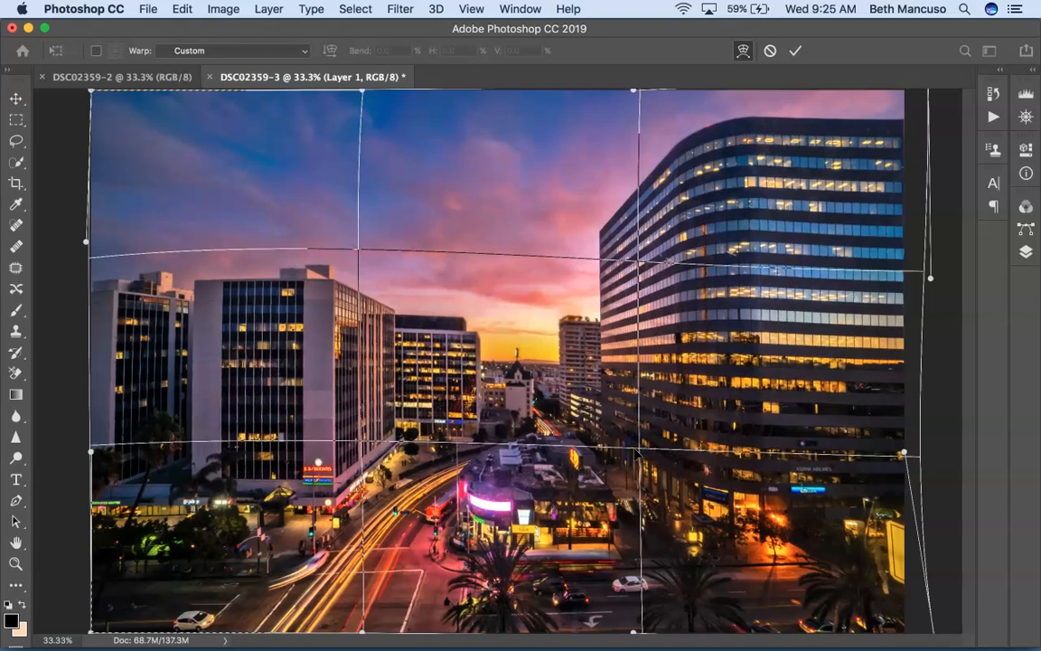
left_click(638, 256)
left_click_drag(638, 256, 636, 252)
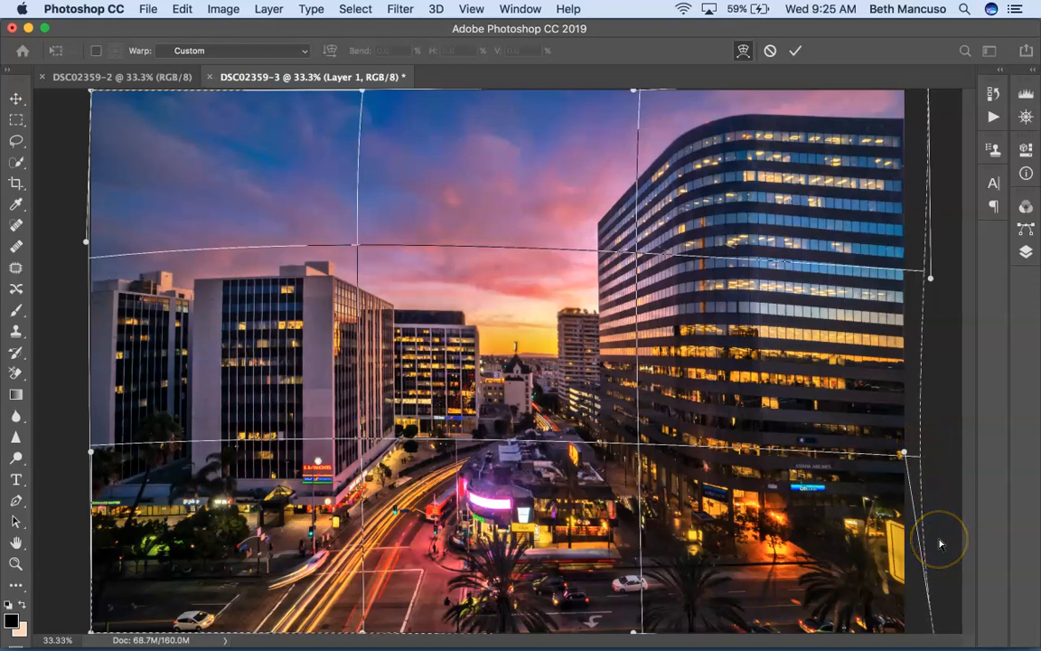
left_click(798, 52)
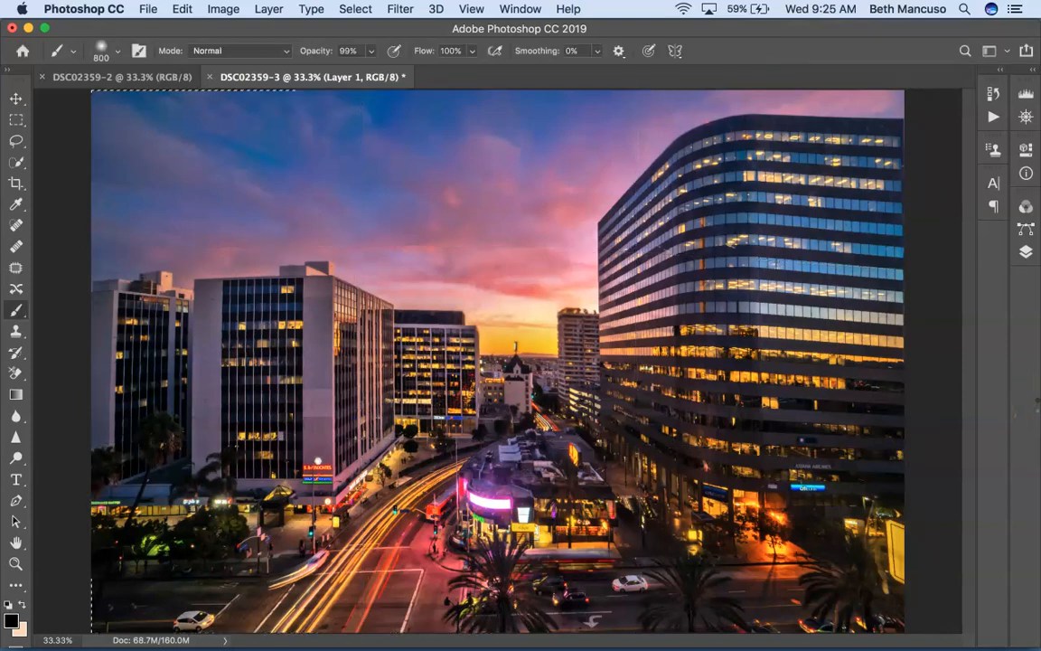
key("super+d")
- Crop a narrow strip off the right edge of the photo
key("super+minus")
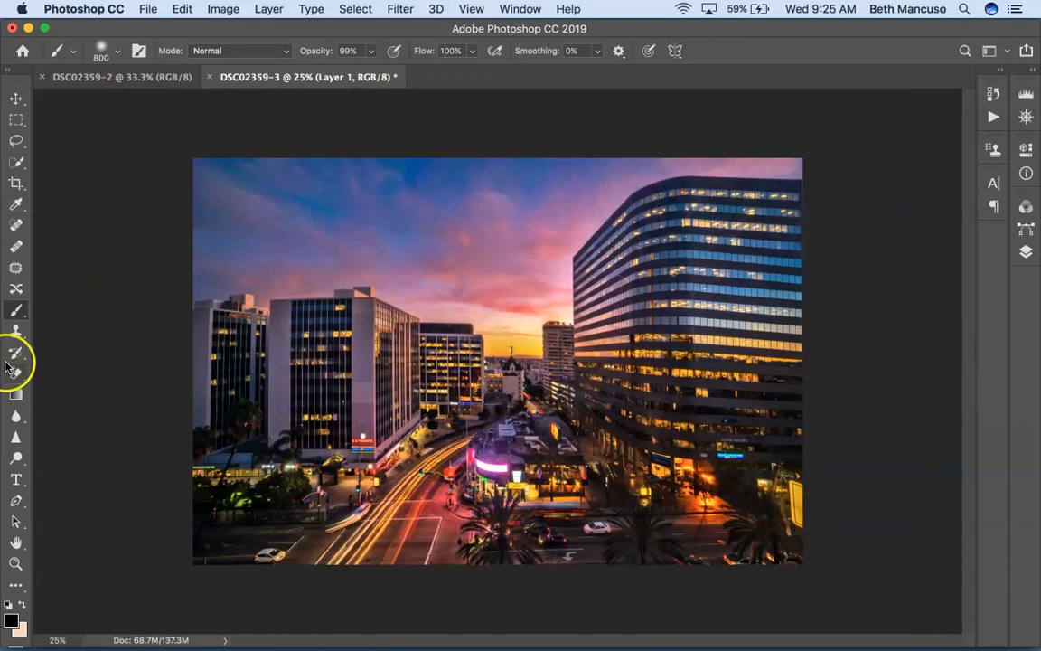
left_click(17, 228)
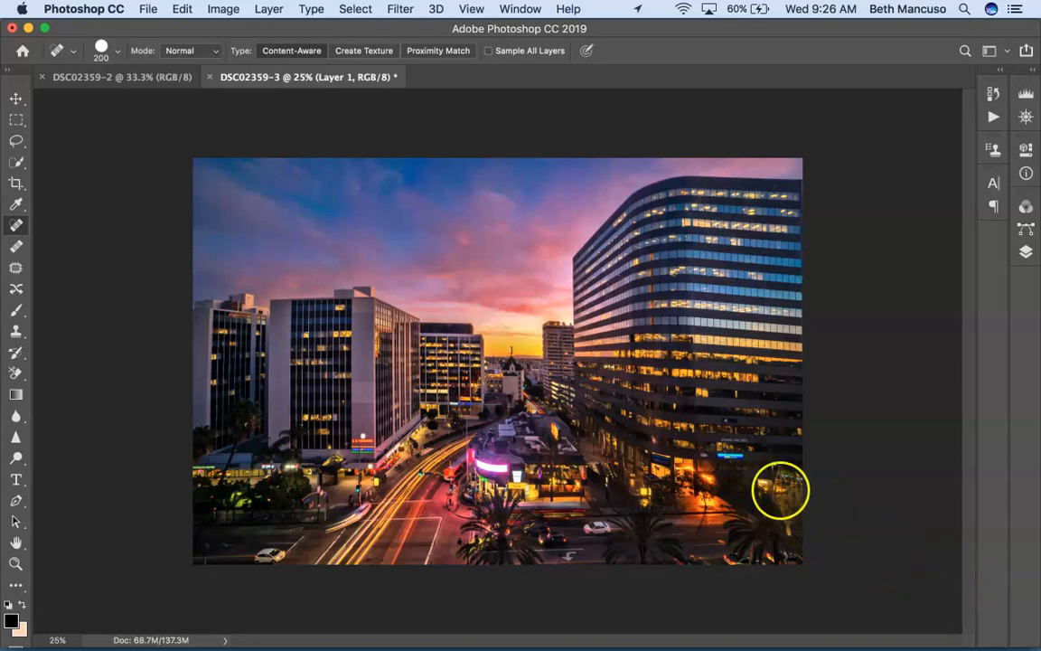
key("c")
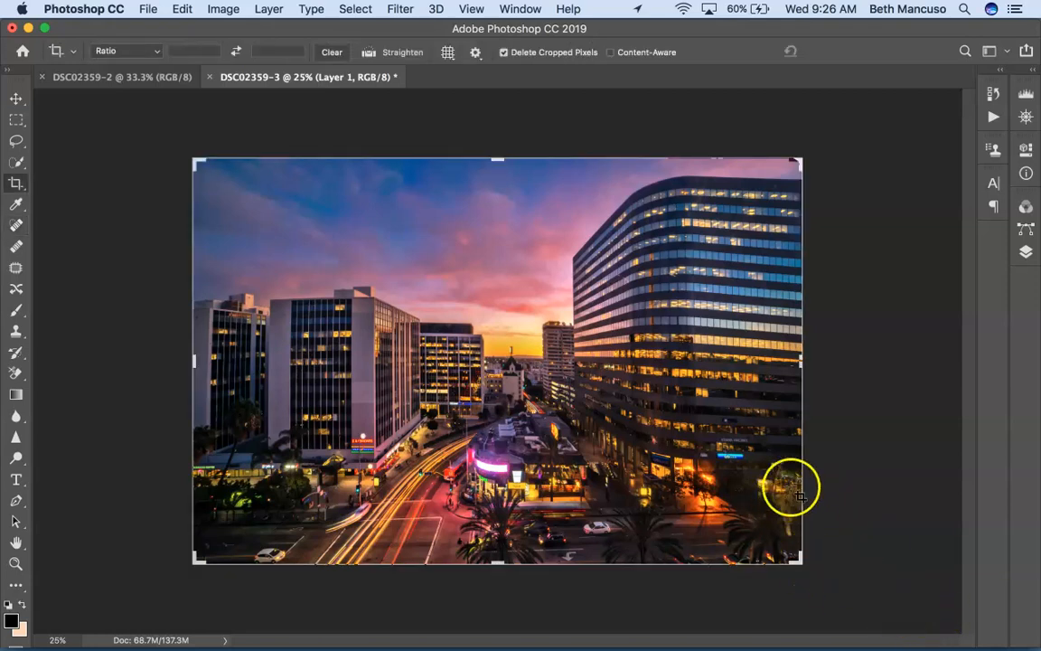
left_click_drag(799, 557, 794, 558)
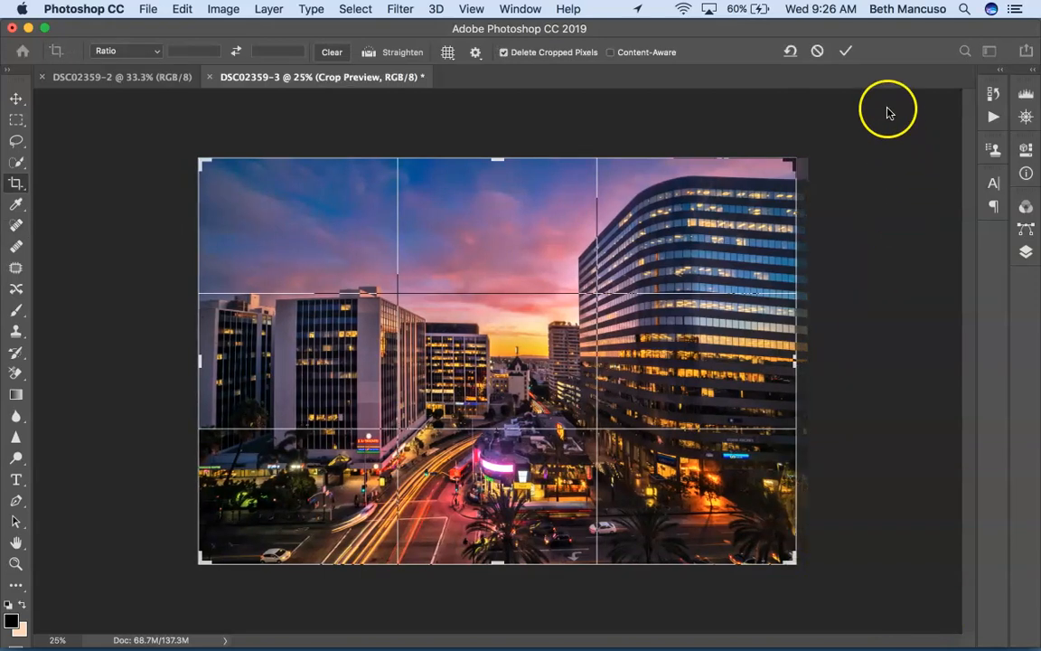
left_click(845, 51)
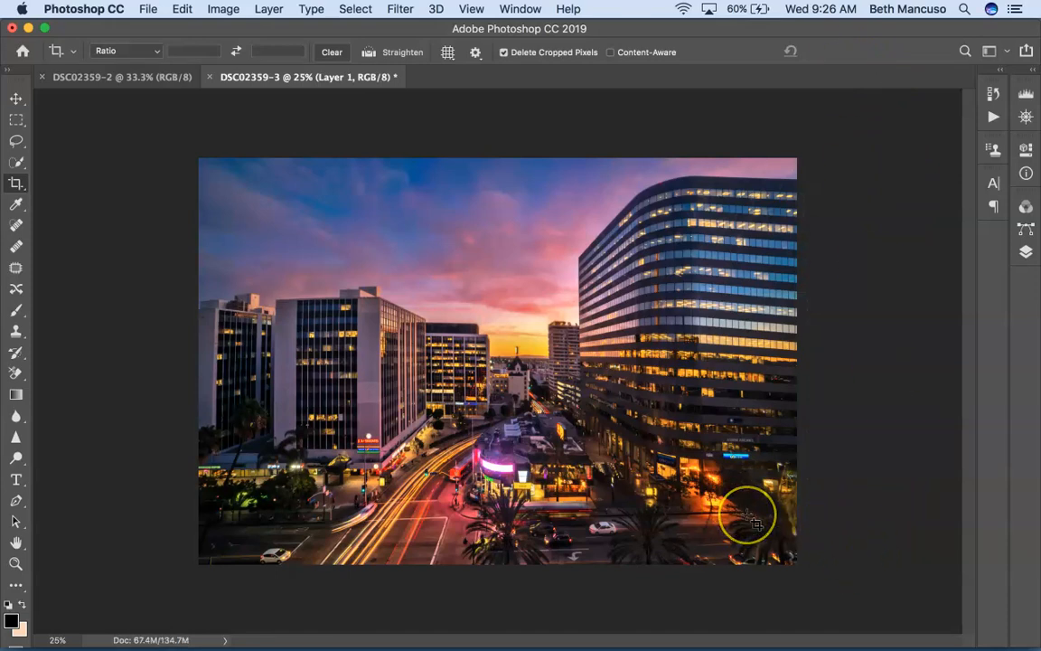
- Merge the warped Layer 1 into the Background
left_click(1025, 257)
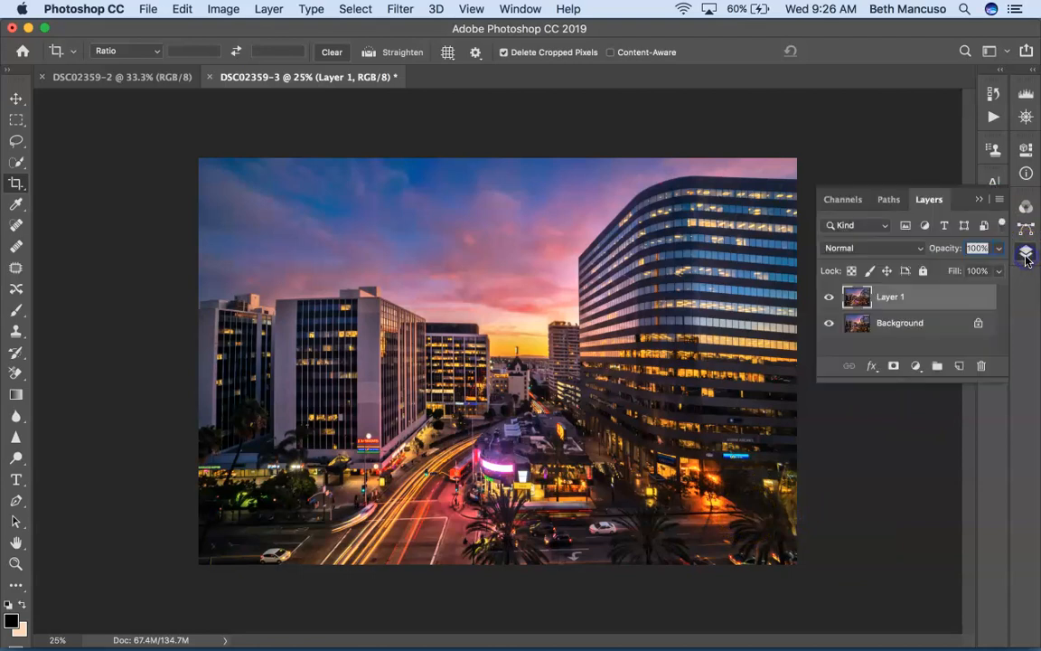
key("super+e")
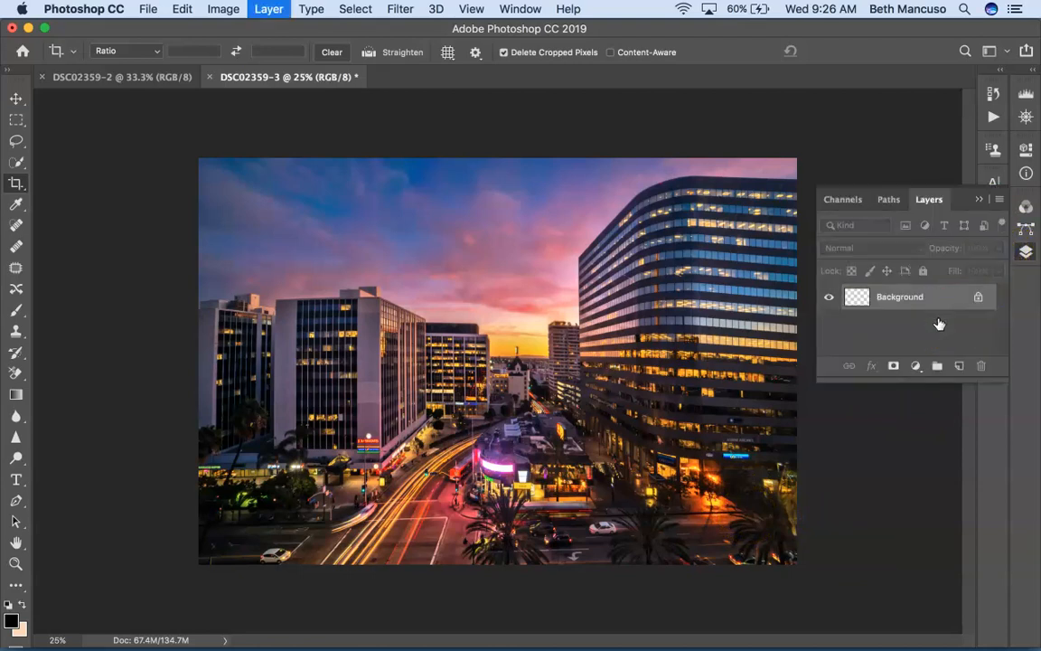
left_click(978, 200)
- Run the recorded "contrast pop" action on the merged cityscape photo
left_click(993, 117)
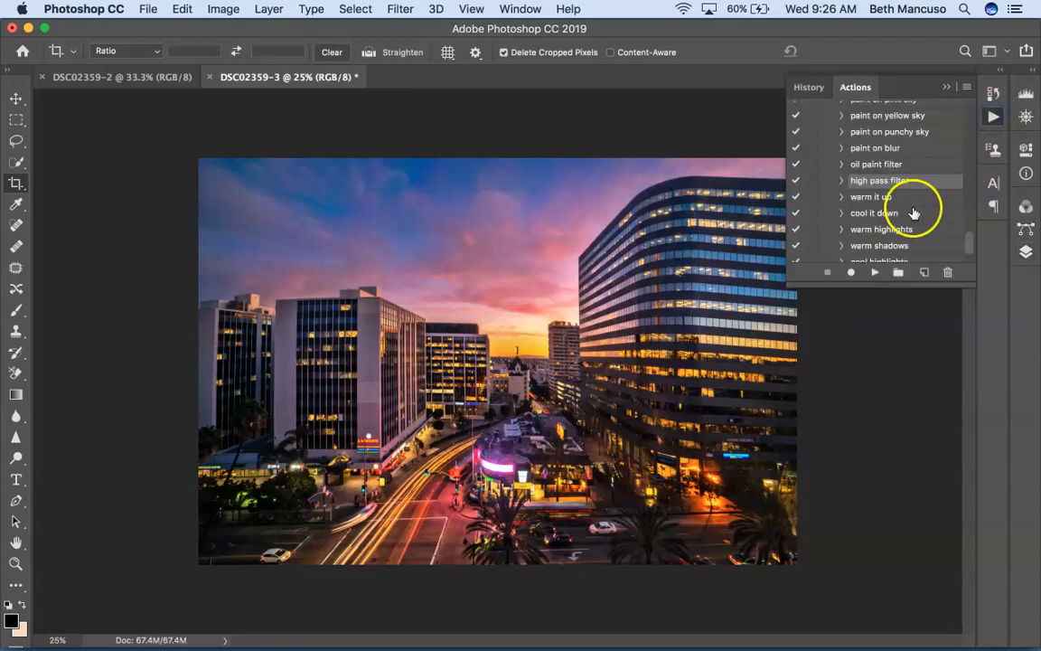
scroll(913, 214, "down", 1)
scroll(914, 213, "up", 5)
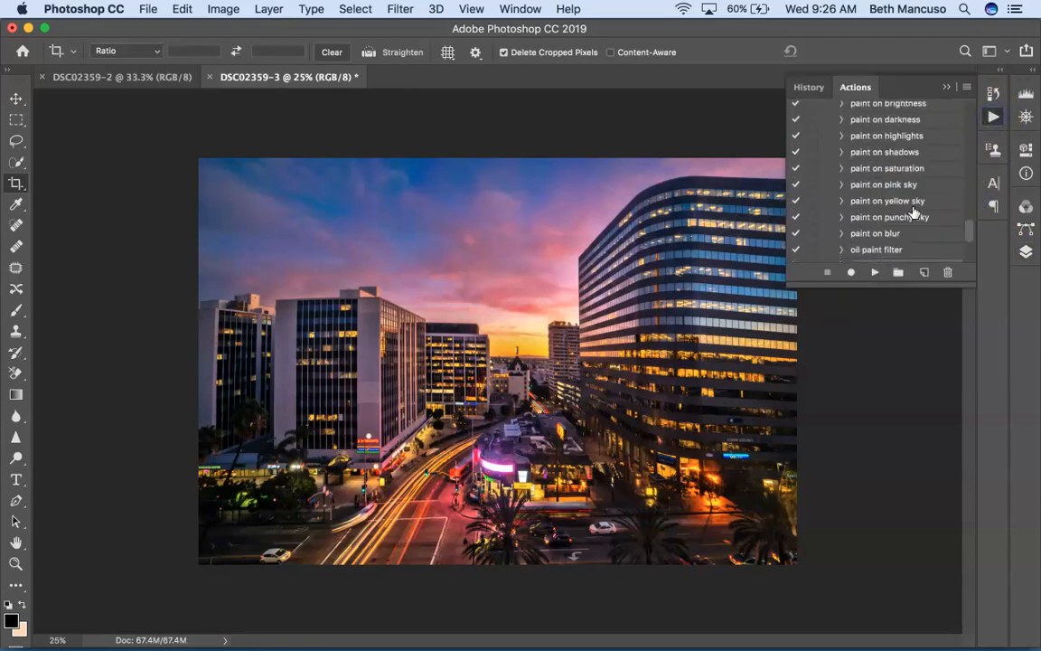
scroll(900, 181, "up", 2)
left_click(883, 116)
left_click(874, 272)
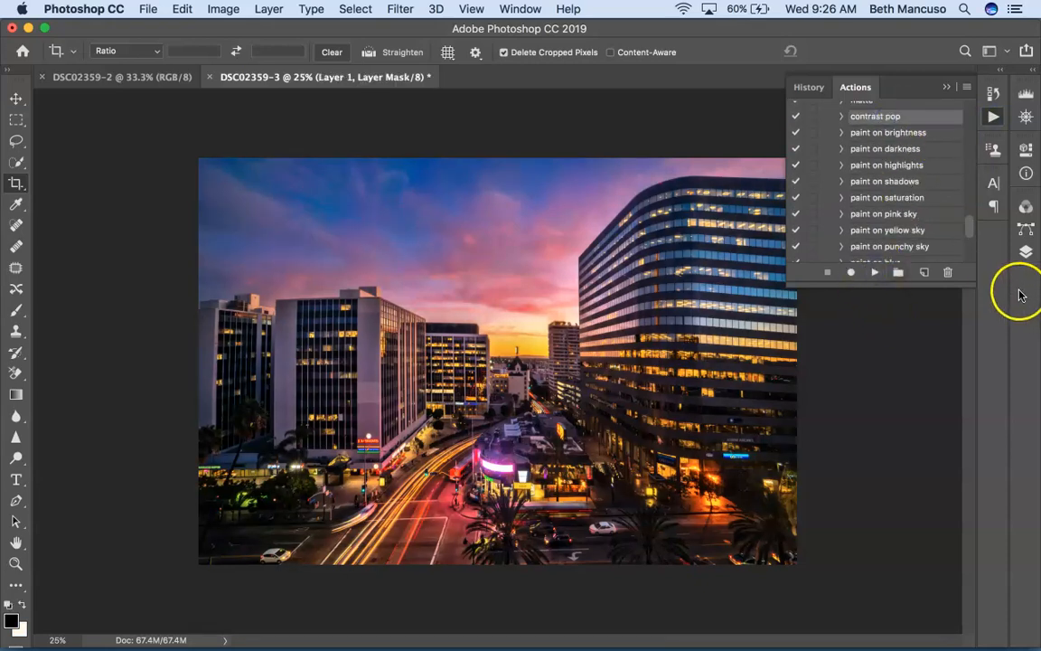
- Lower the opacity of the Soft Light contrast layer, Layer 1, to 15%
left_click(1026, 251)
left_click(998, 250)
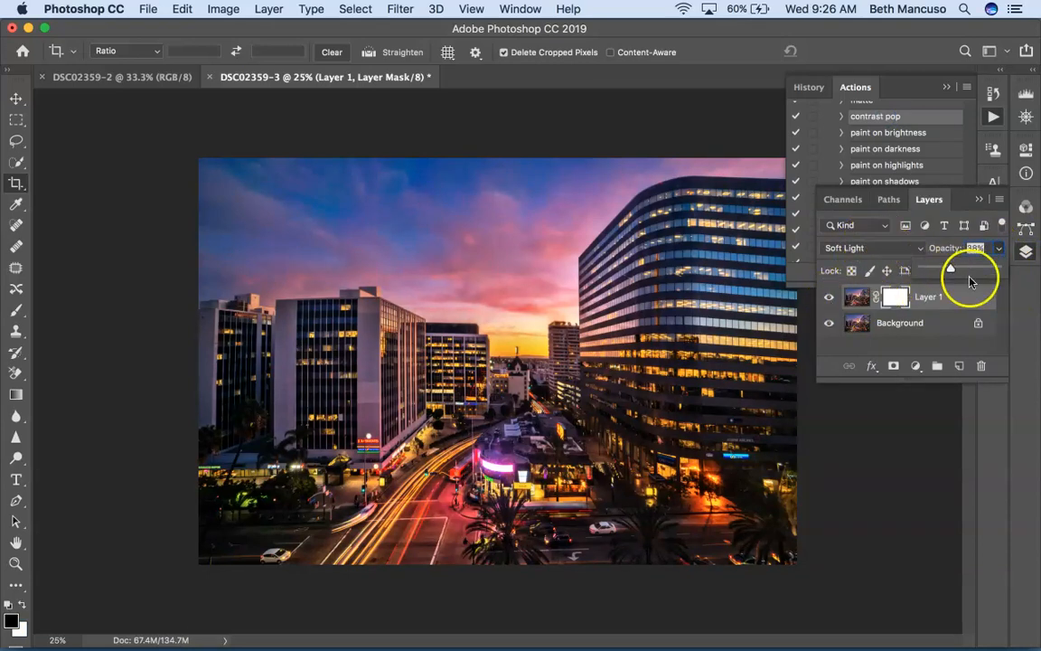
left_click_drag(949, 268, 914, 272)
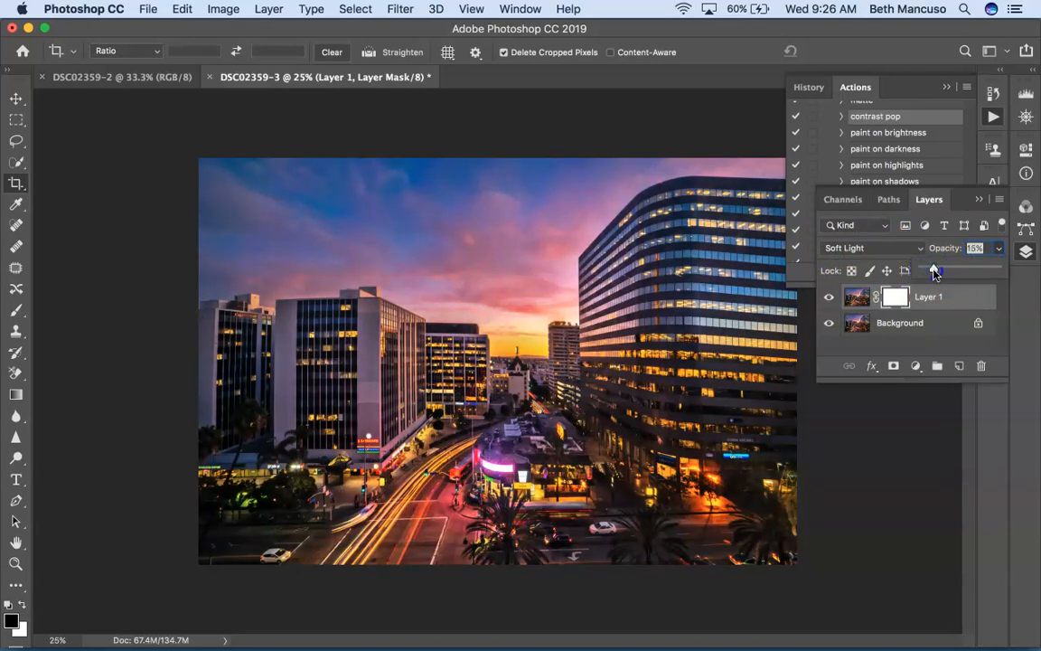
left_click(1029, 253)
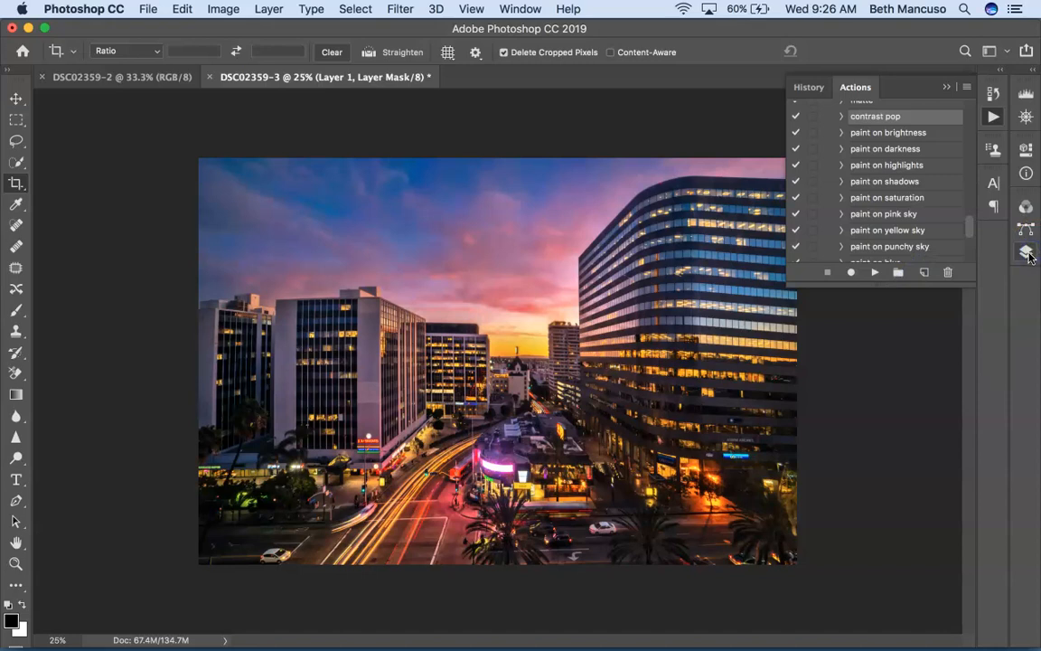
- Look back through the photo's edit history, such as the brush and spot healing states, without reverting anything
left_click(1027, 256)
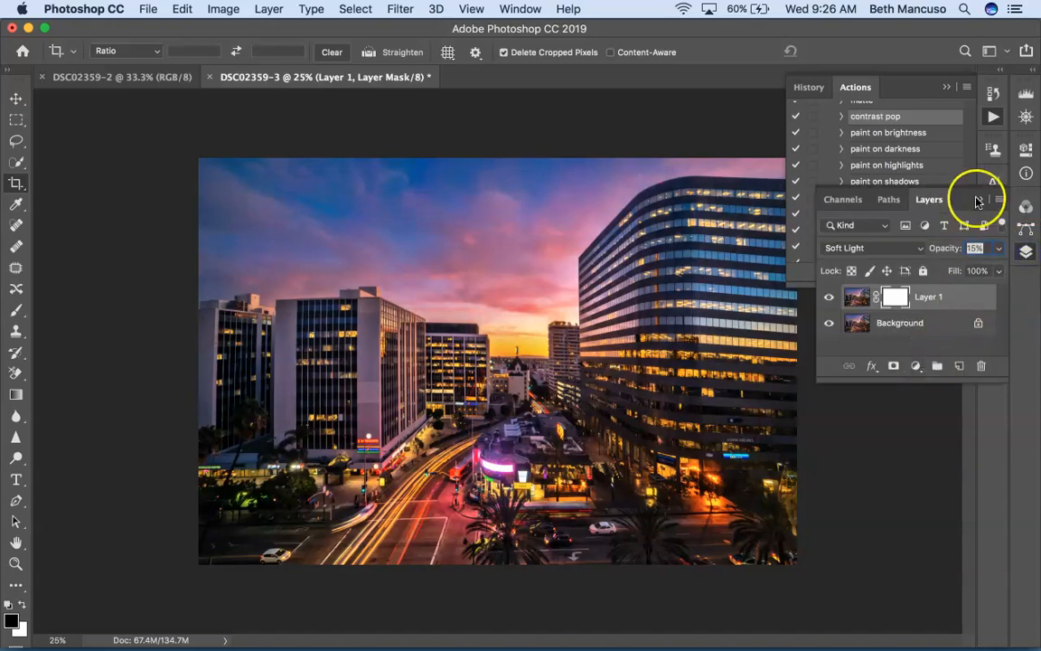
left_click(944, 88)
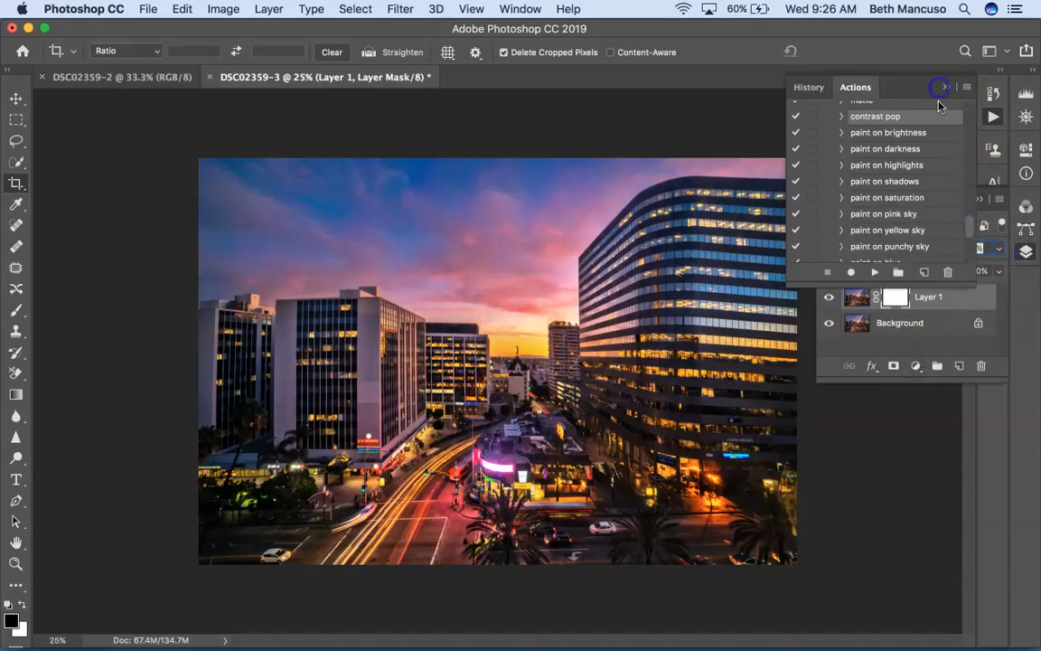
left_click(805, 88)
left_click_drag(967, 247, 972, 127)
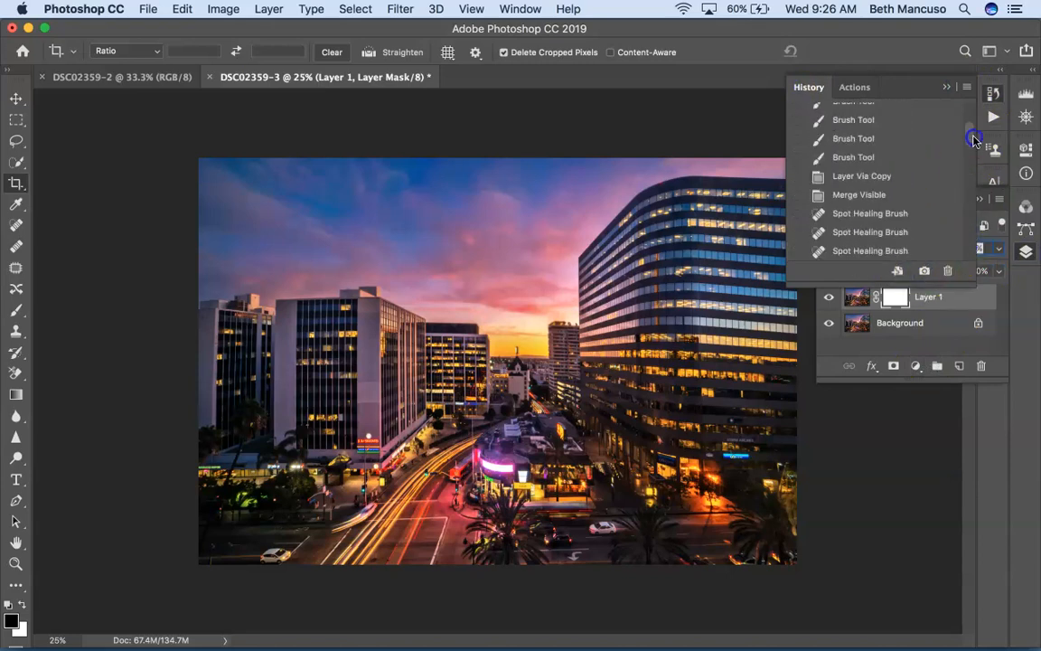
left_click(945, 86)
left_click(979, 200)
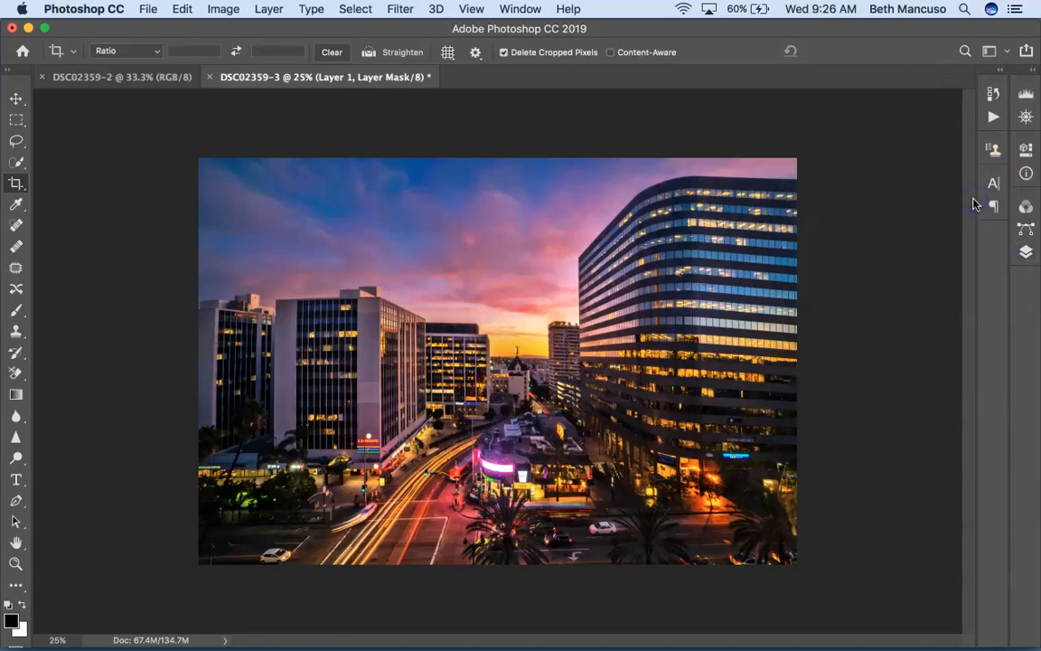
- Fit the edited photo DSC02359-3 to the window and compare it repeatedly with the unedited DSC02359-2
key("super+0")
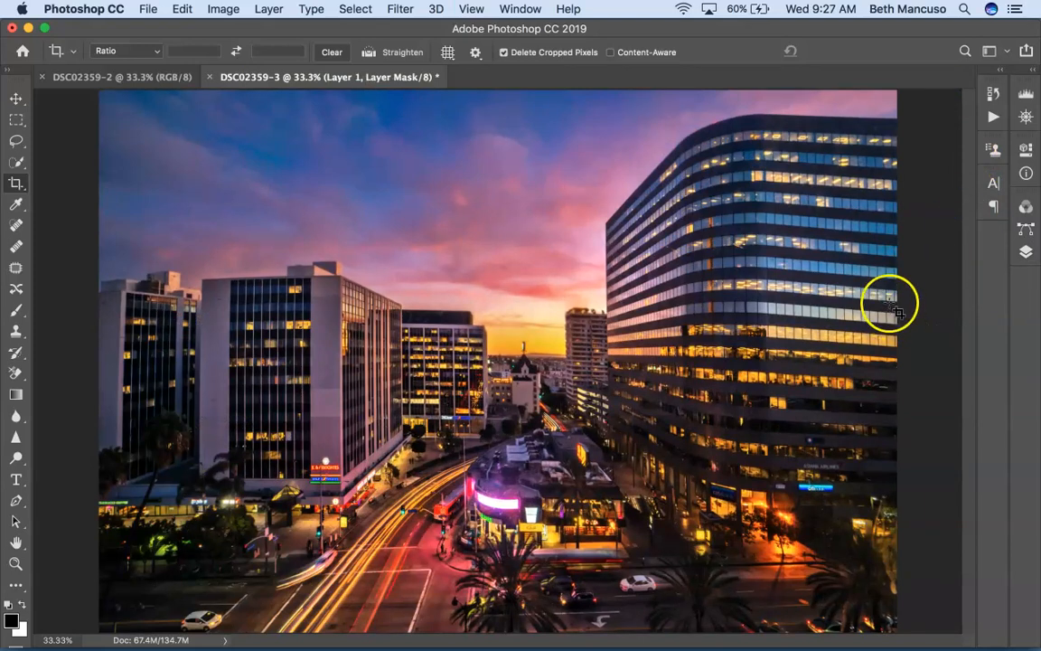
left_click(129, 78)
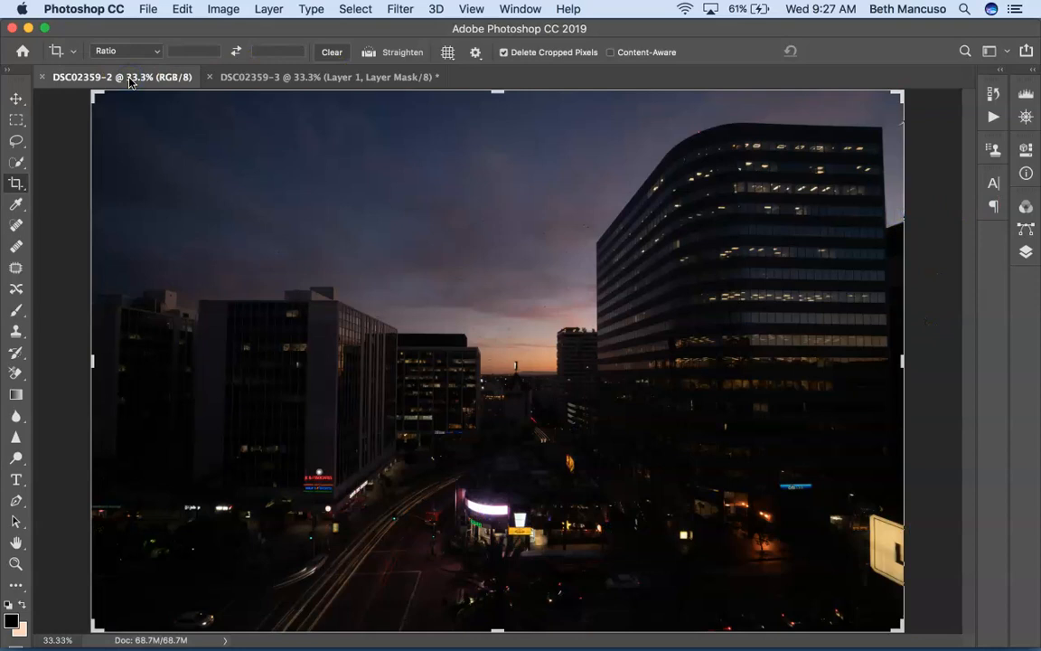
left_click(288, 79)
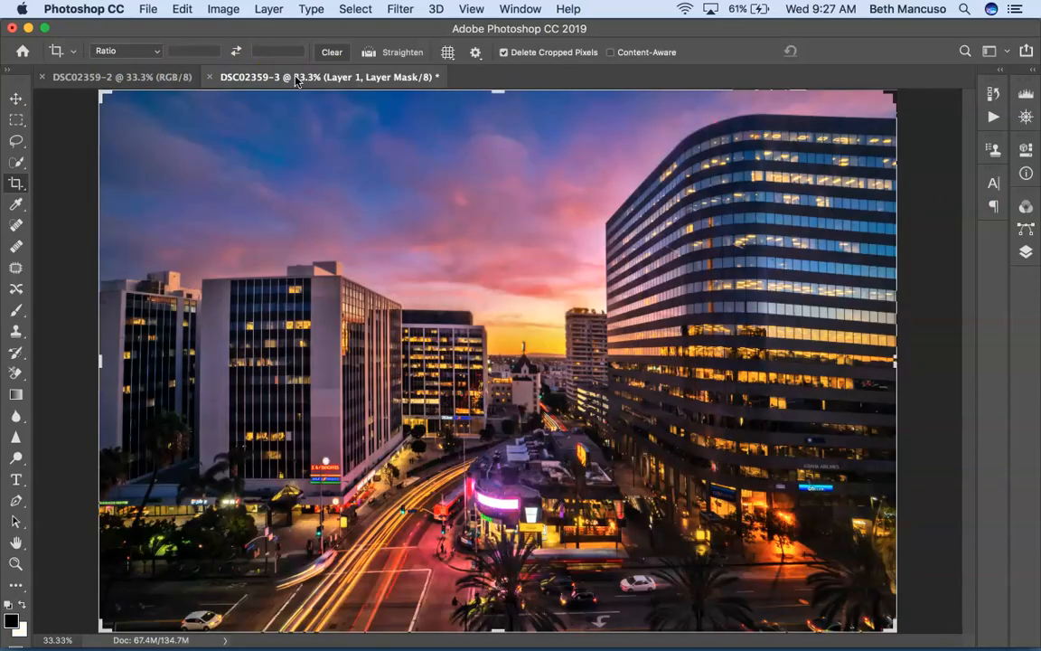
left_click(102, 79)
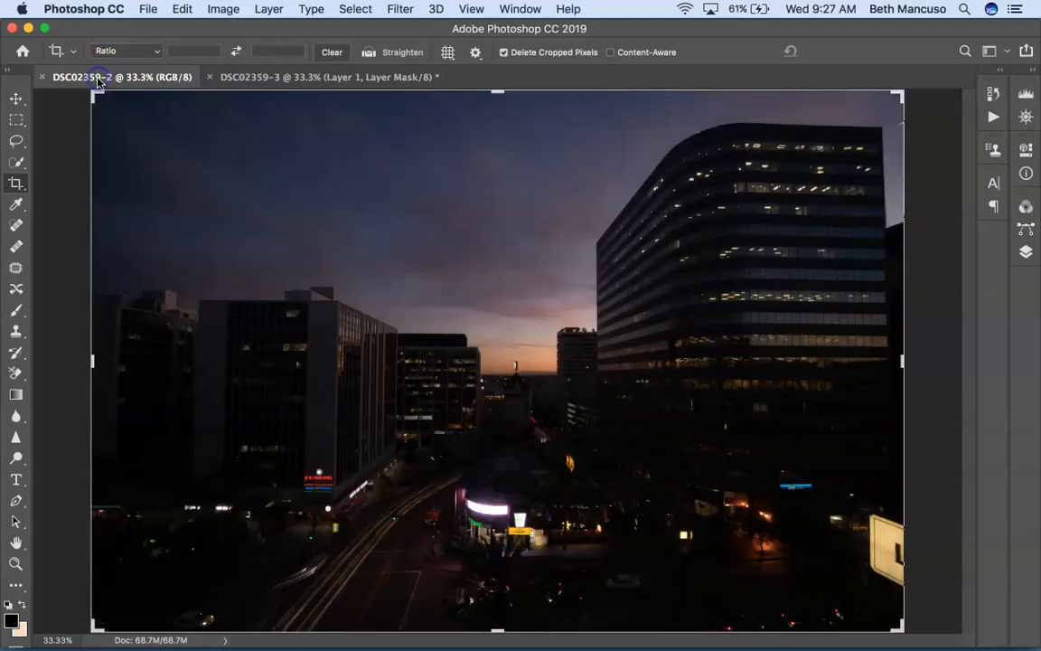
left_click(257, 80)
left_click(117, 83)
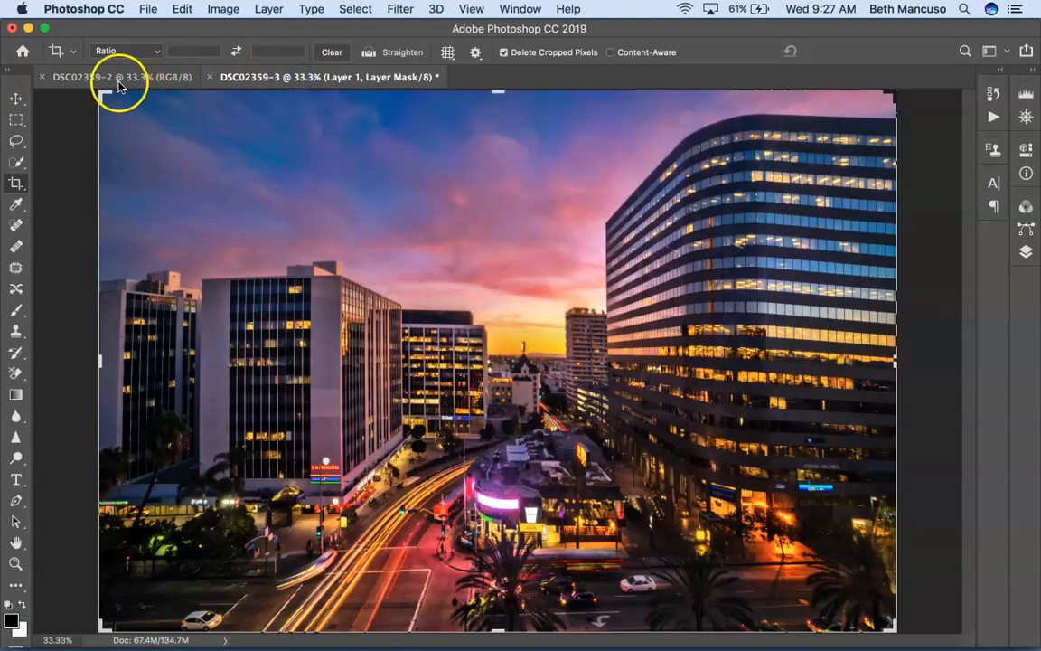